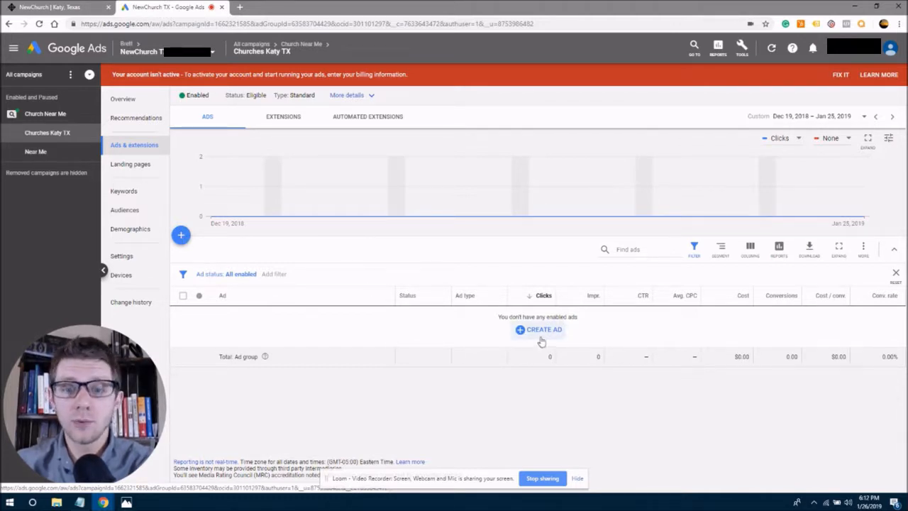
Start a new text ad in the Churches Katy TX ad group.
click(182, 237)
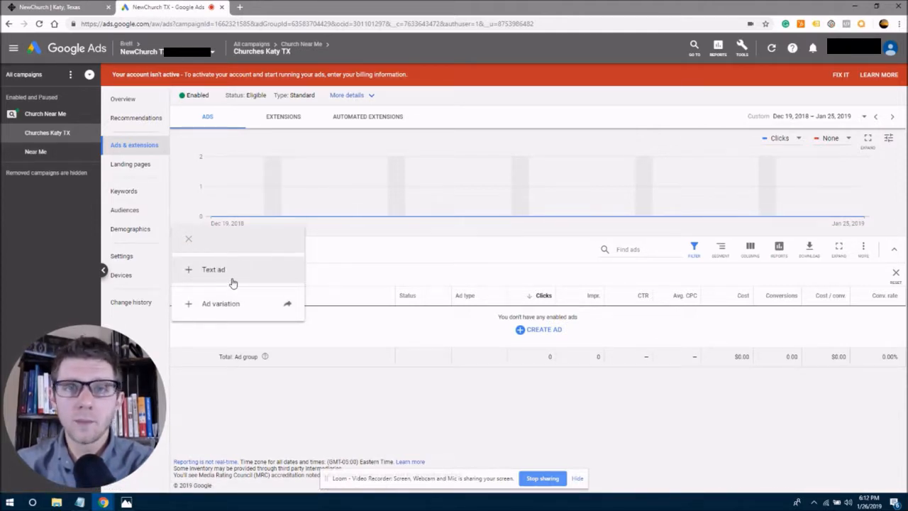
click(212, 271)
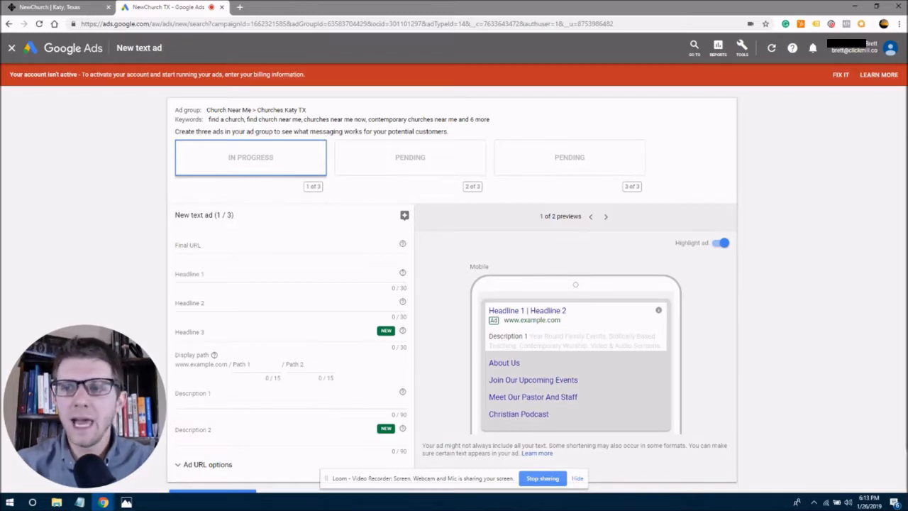
scroll(454, 284, down, 1)
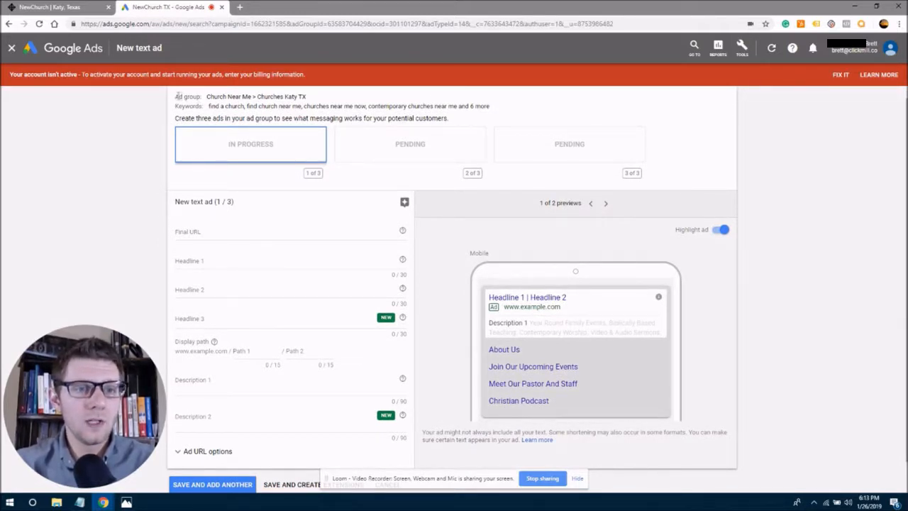
drag(176, 97, 312, 99)
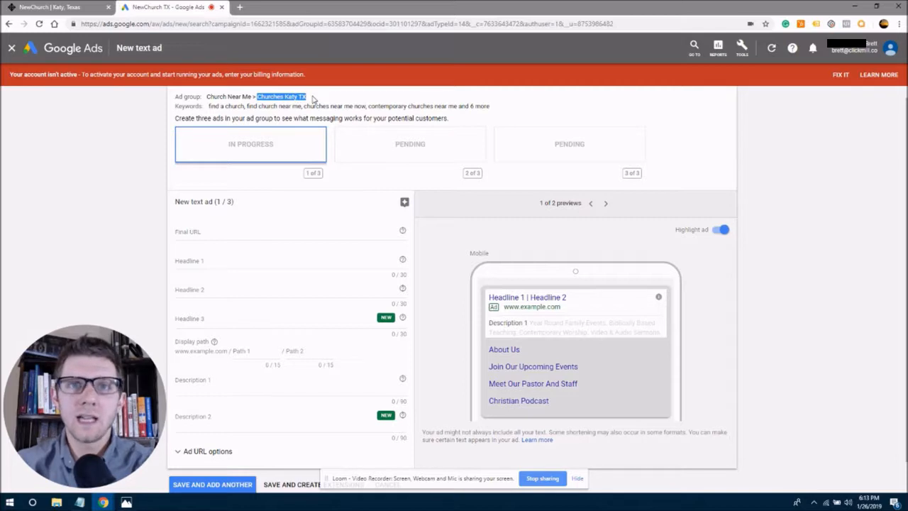
click(320, 100)
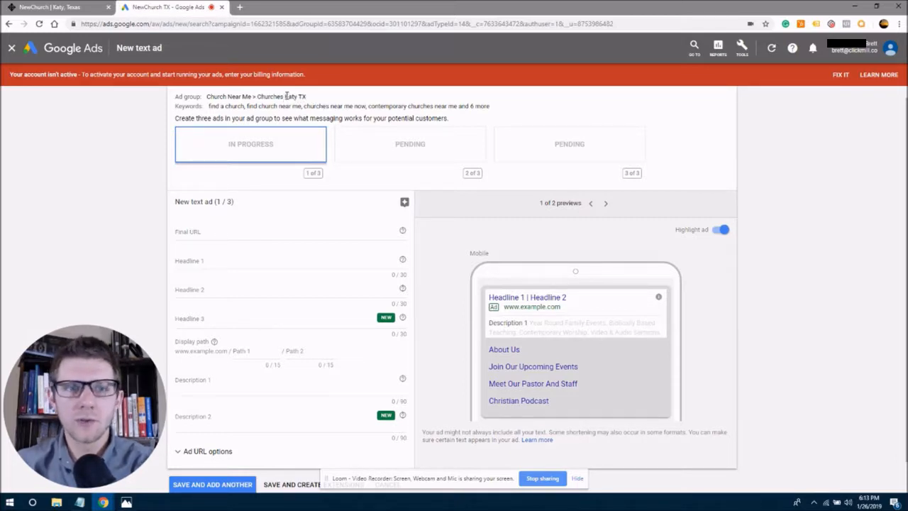
drag(207, 99, 318, 102)
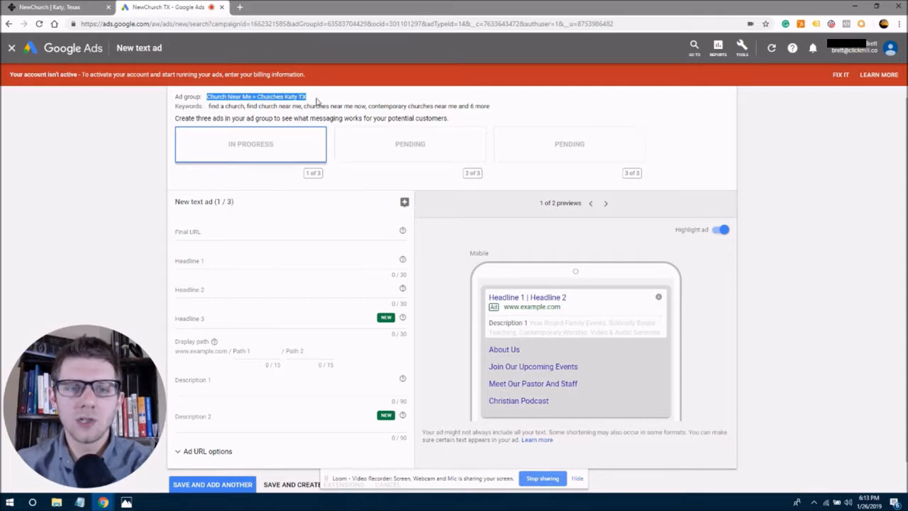
click(317, 102)
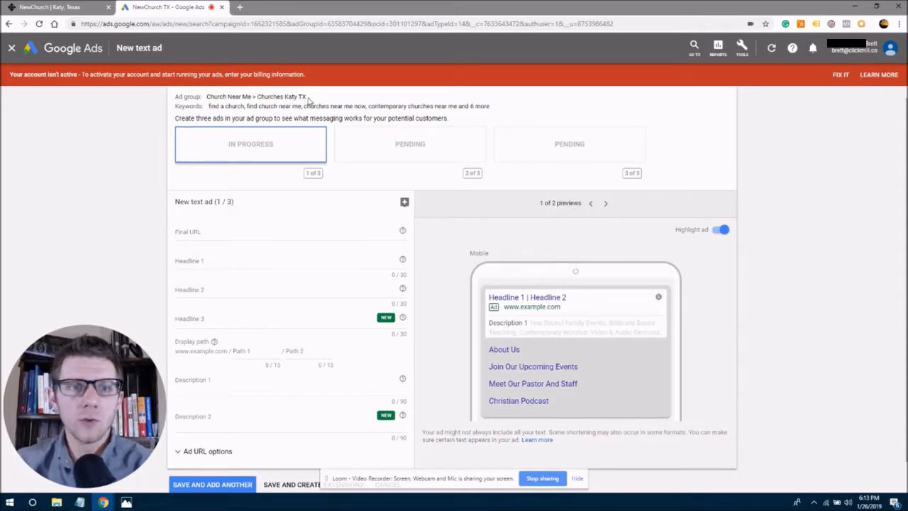
drag(305, 96, 255, 109)
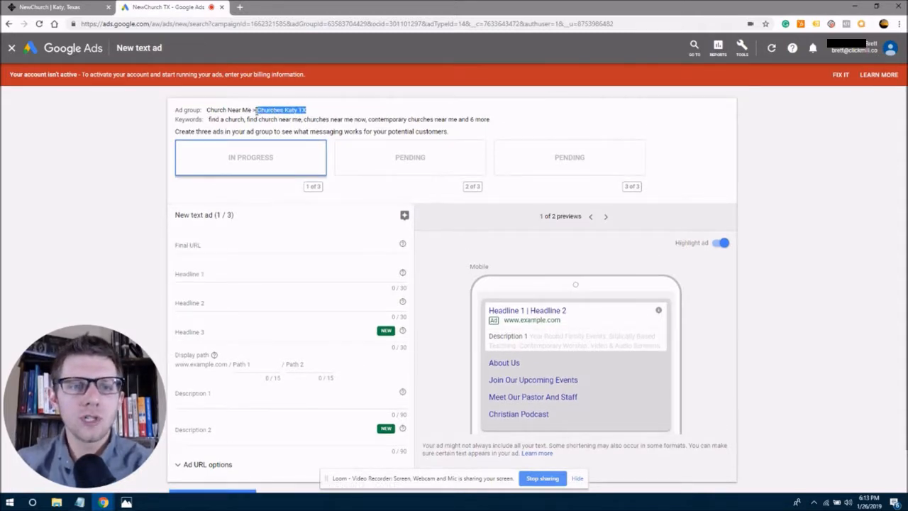
click(274, 112)
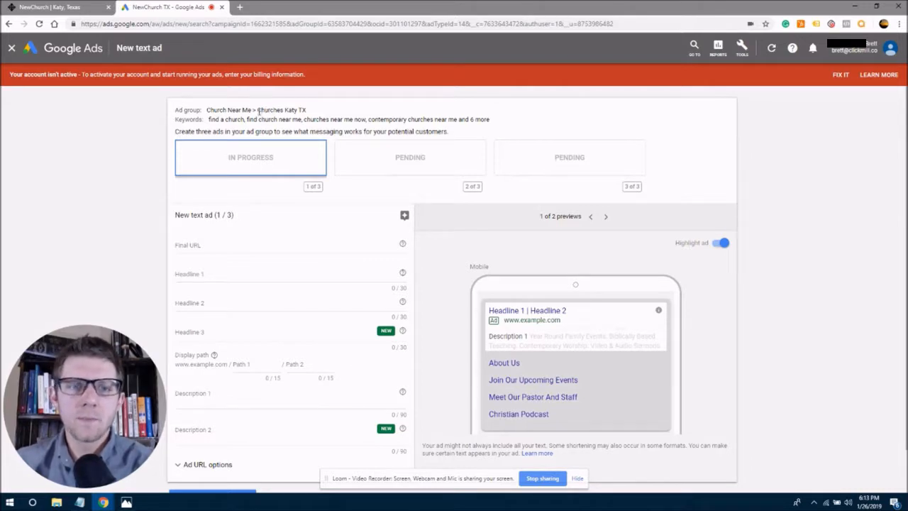
drag(257, 111, 277, 111)
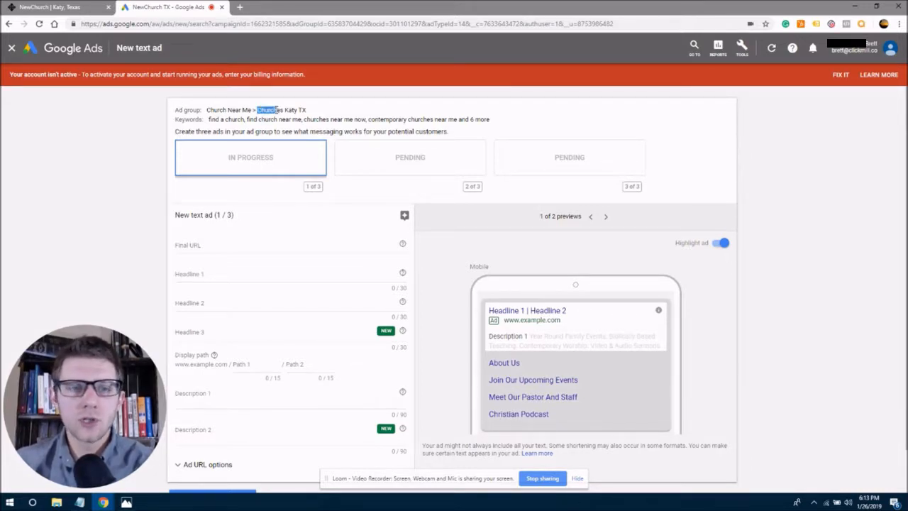
click(260, 110)
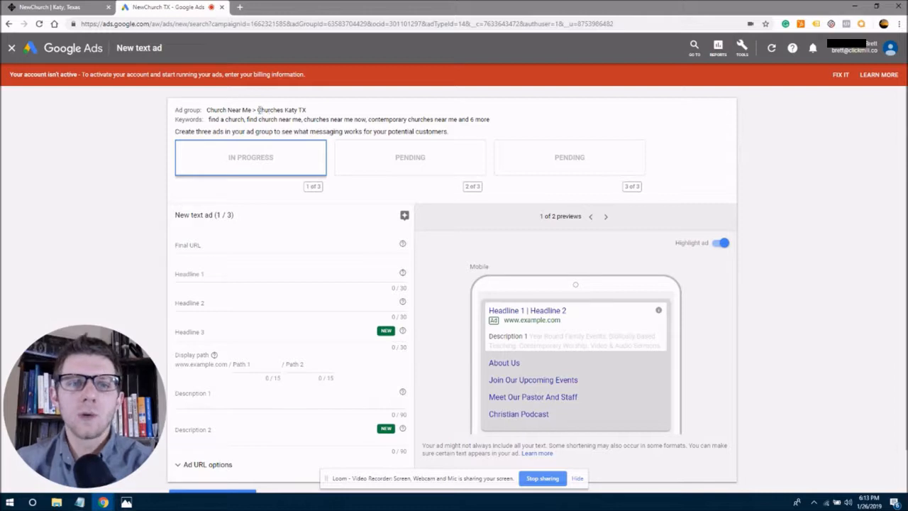
drag(258, 109, 297, 110)
click(296, 110)
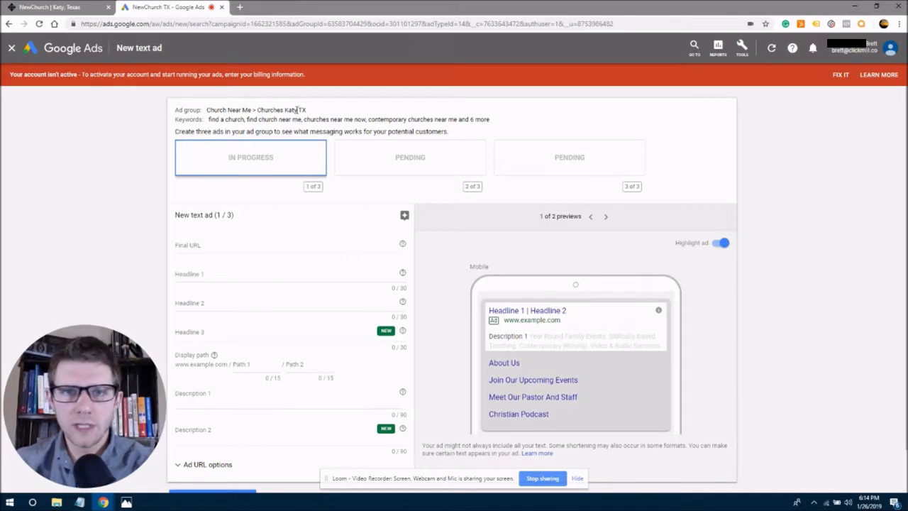
drag(256, 110, 274, 111)
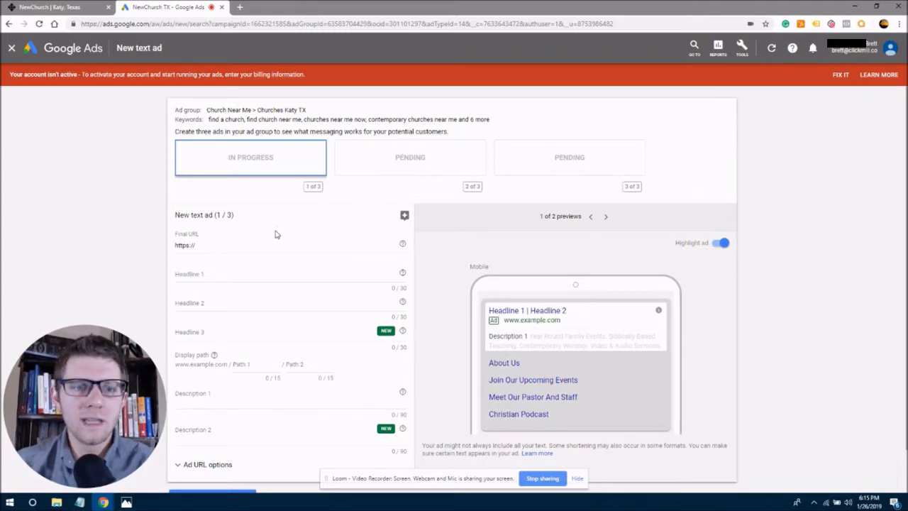
click(241, 245)
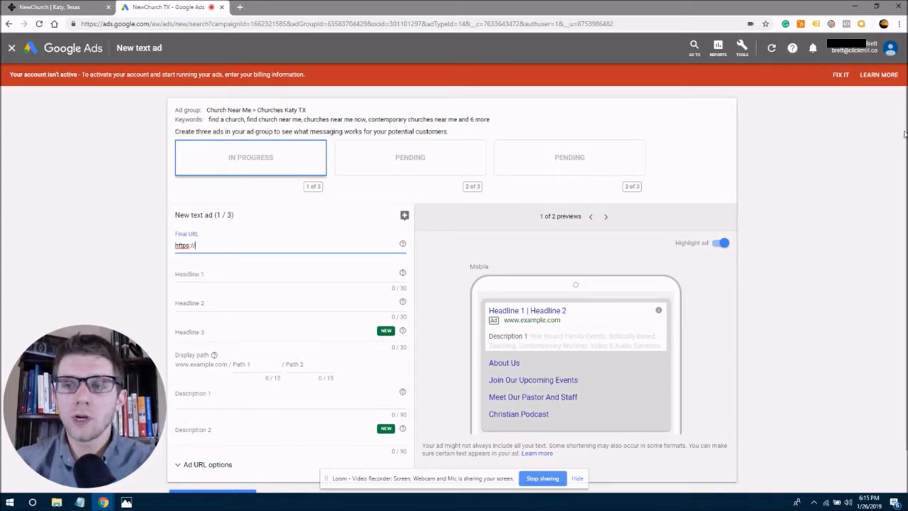
scroll(903, 170, down, 2)
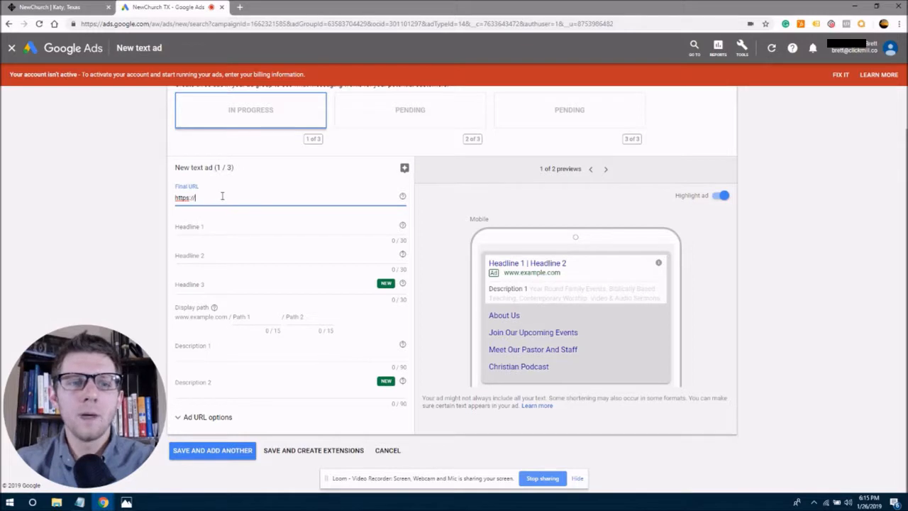
drag(207, 198, 176, 200)
click(197, 198)
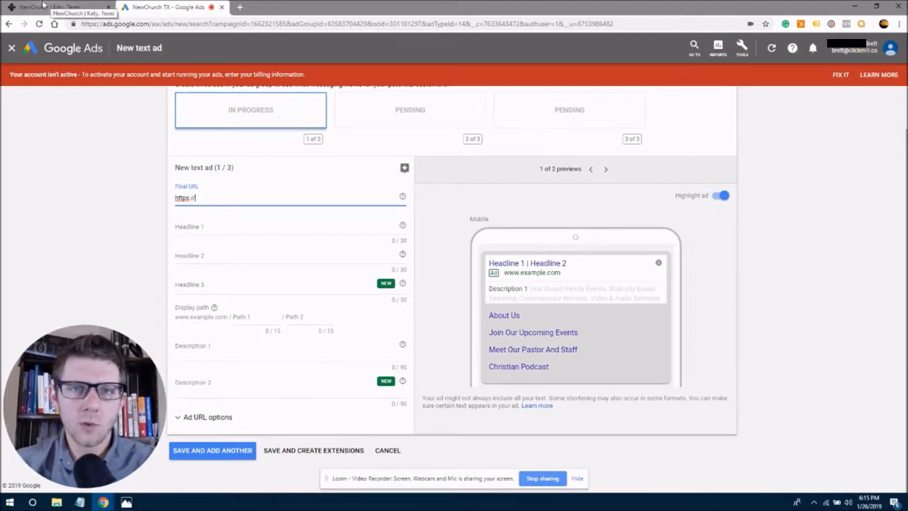
text(WWW.NEWCHURCHTEXAS.COM/CONTACT)
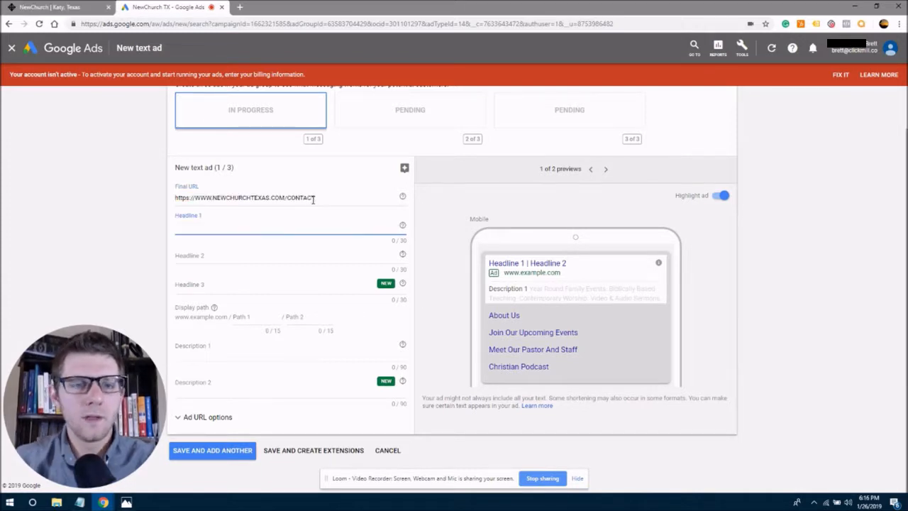
drag(184, 198, 317, 199)
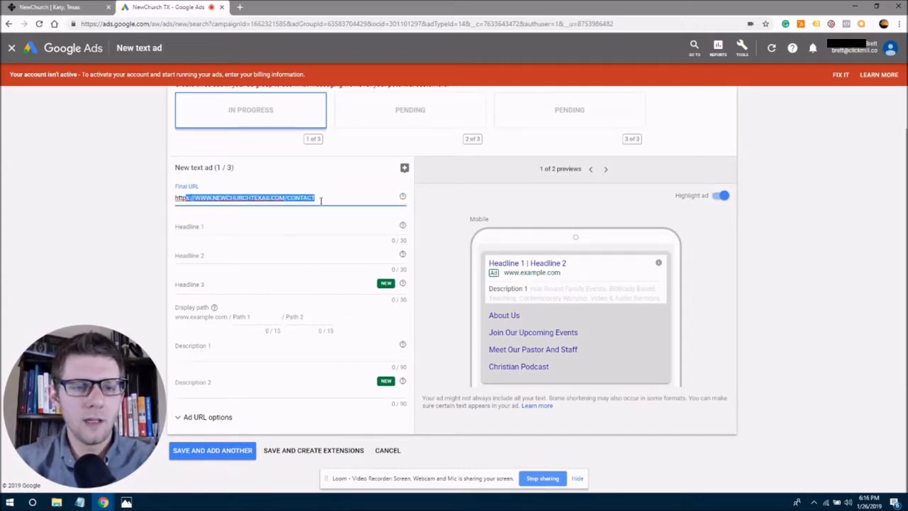
click(336, 198)
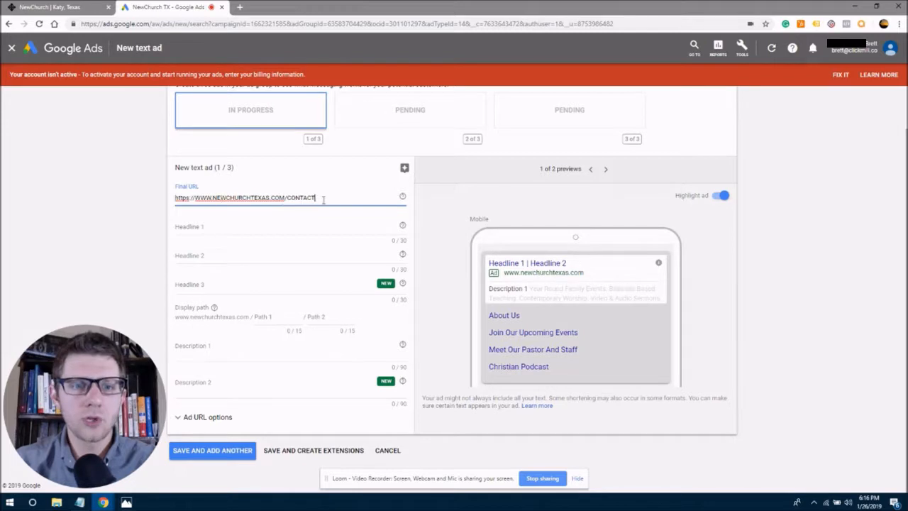
drag(194, 198, 284, 199)
click(332, 201)
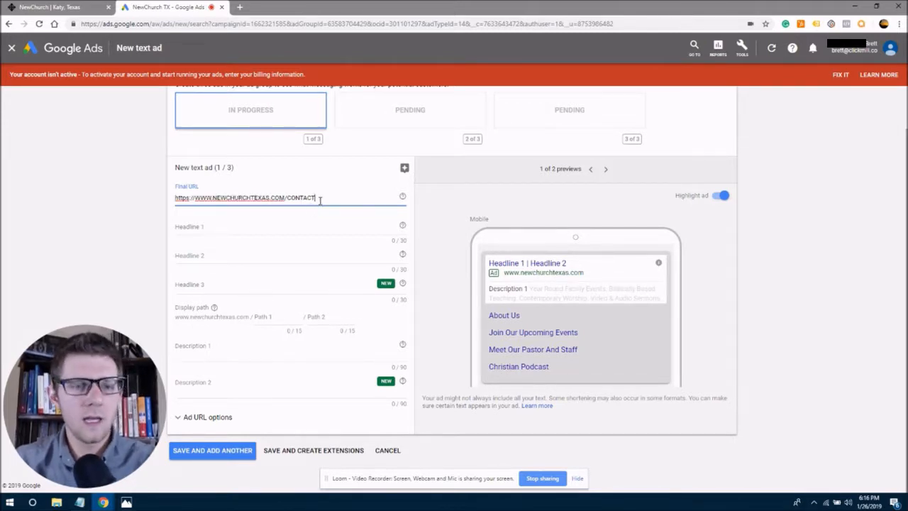
click(212, 227)
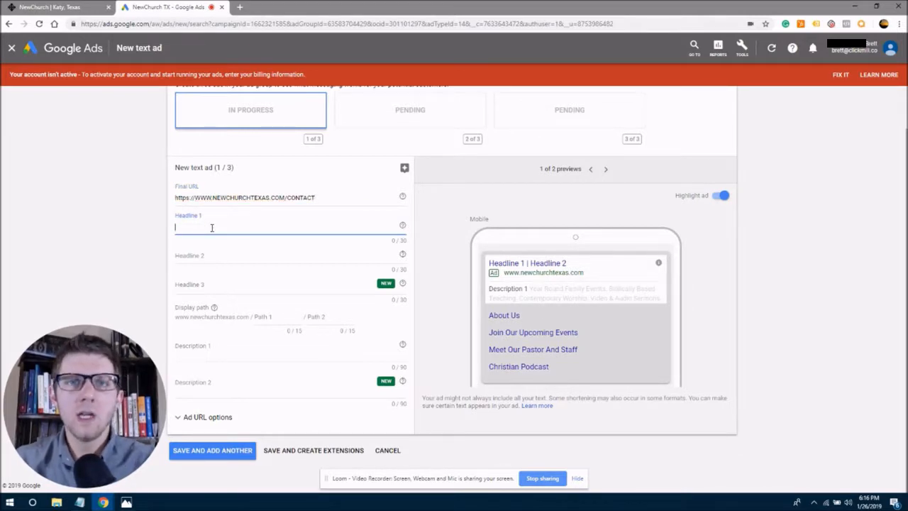
Turn off Highlight ad in the preview and switch it back to the mobile view.
click(488, 266)
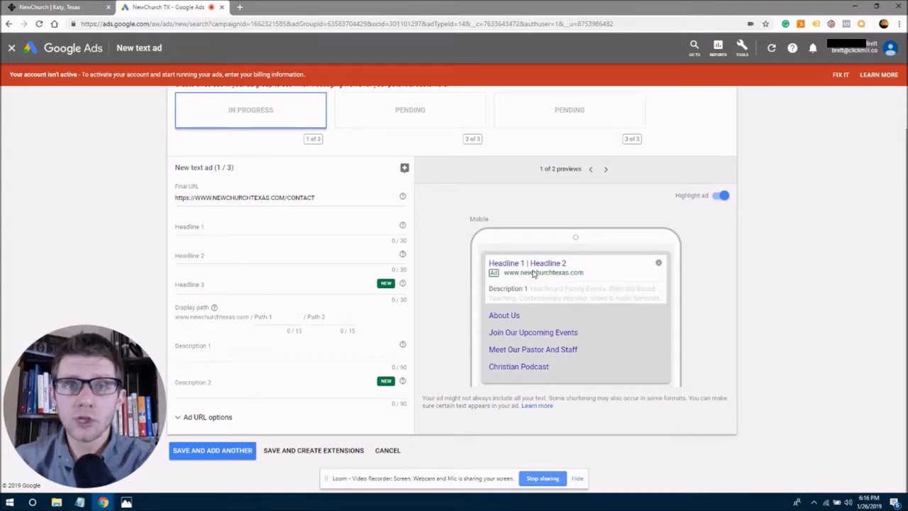
click(604, 171)
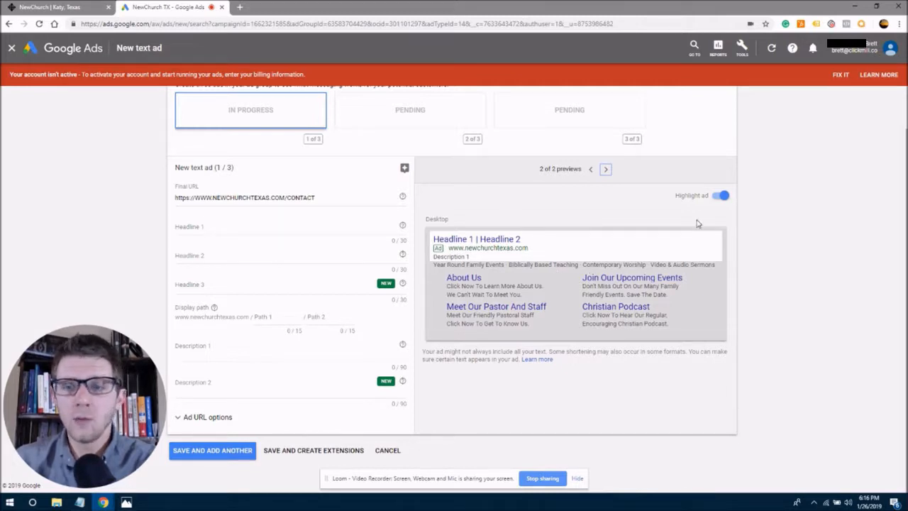
click(721, 197)
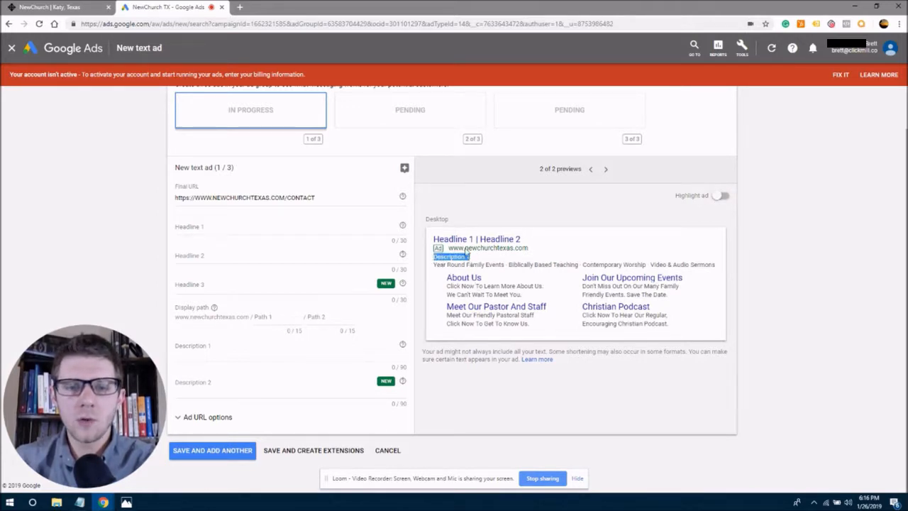
drag(438, 241, 494, 241)
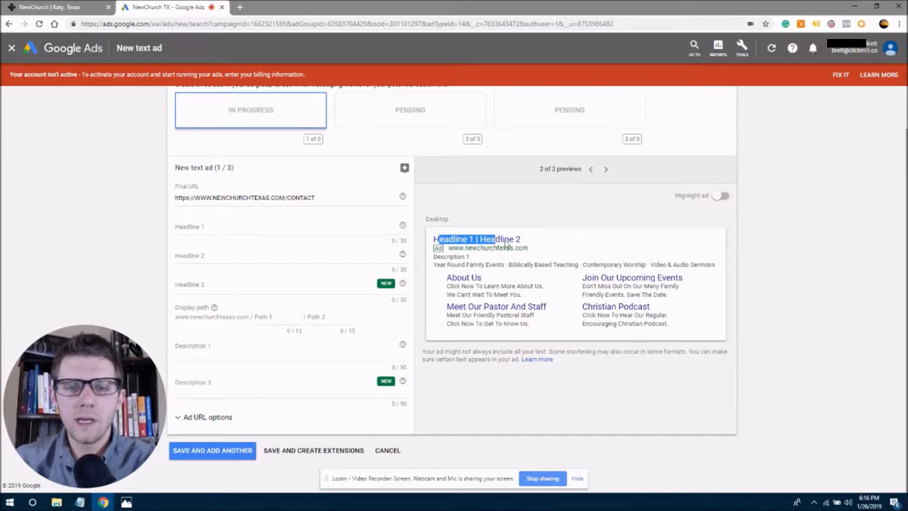
click(561, 243)
click(590, 169)
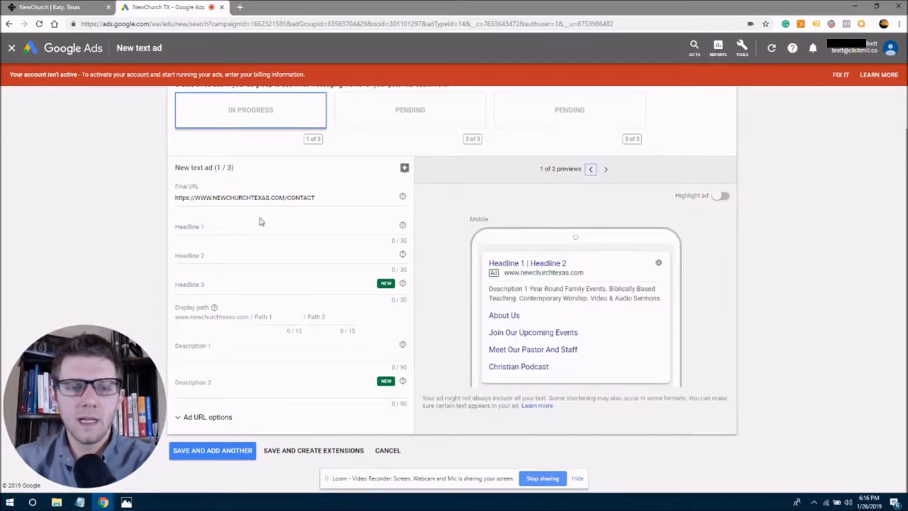
click(189, 227)
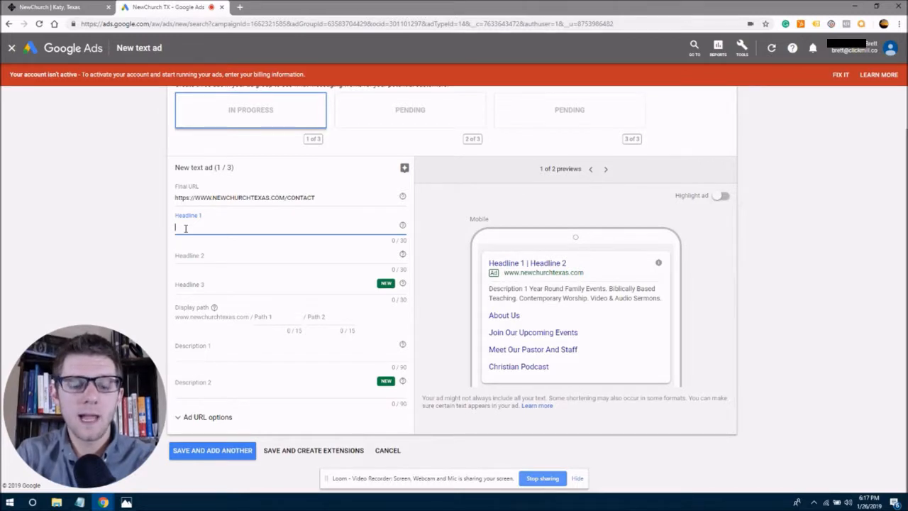
Enter 'Best Church In Katy Texas' as Headline 1 and check it in the mobile preview.
text(Best)
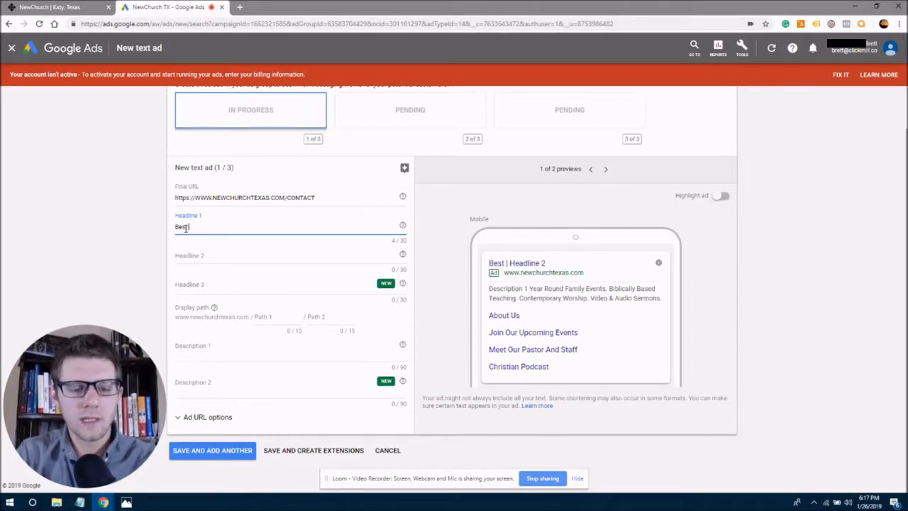
text( Church)
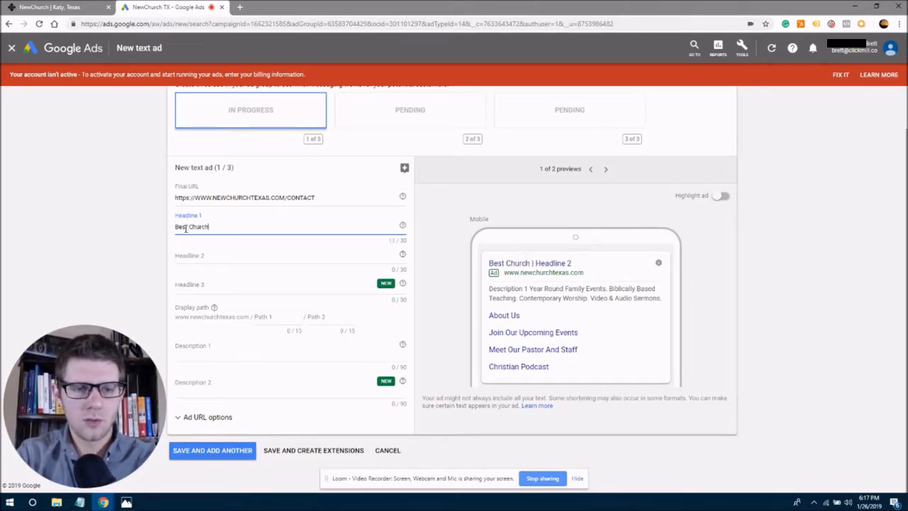
text( |n Katy)
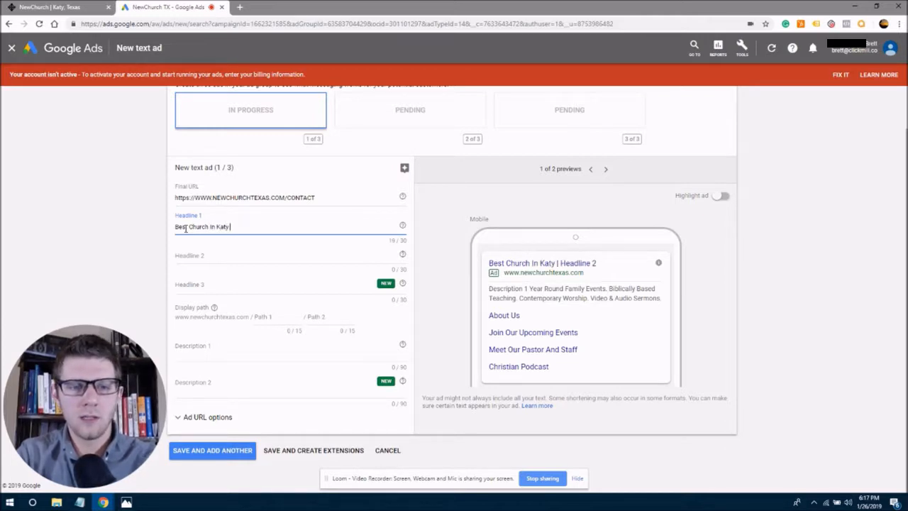
text( Texas)
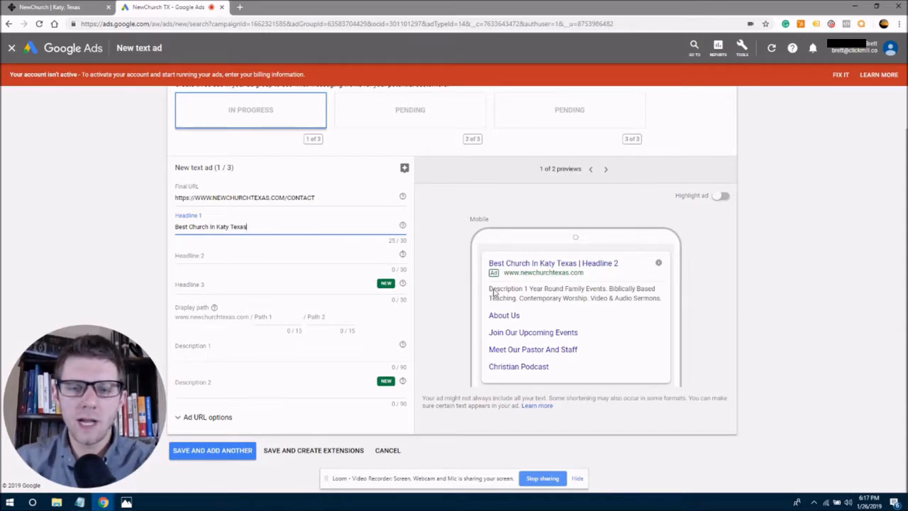
drag(490, 289, 529, 291)
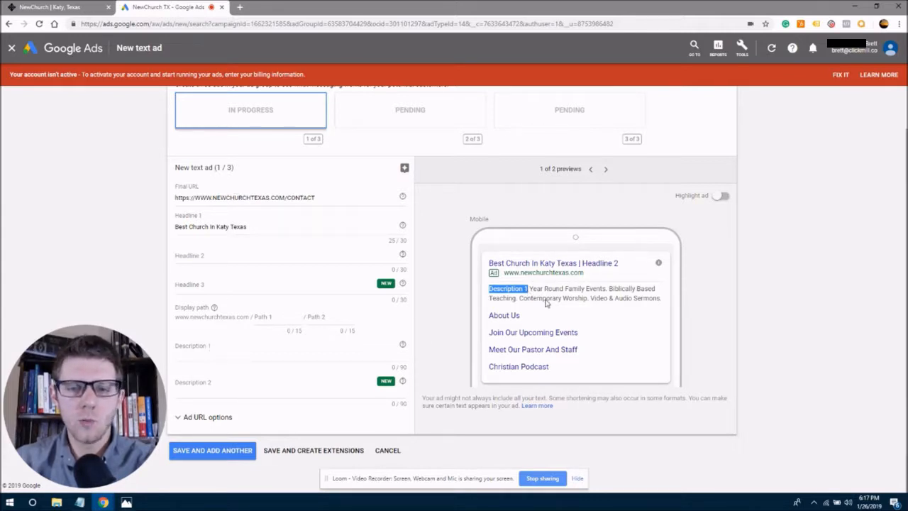
click(491, 293)
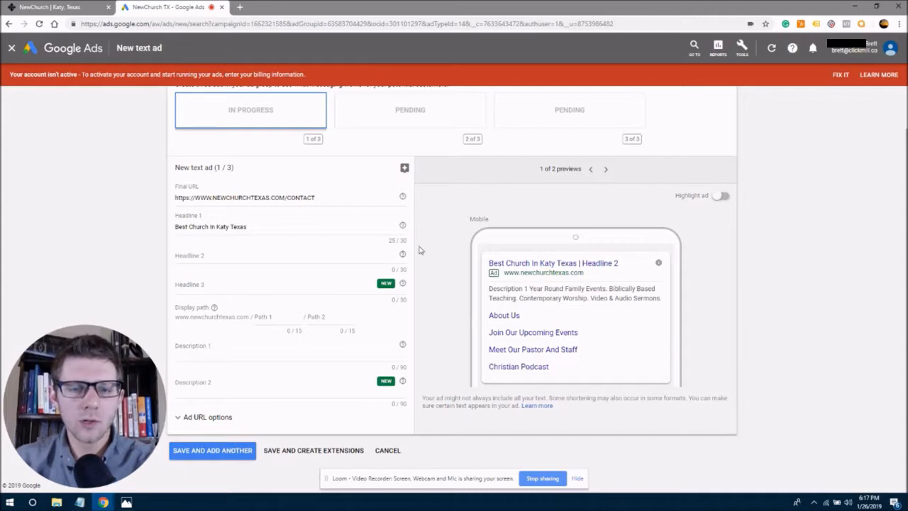
click(402, 240)
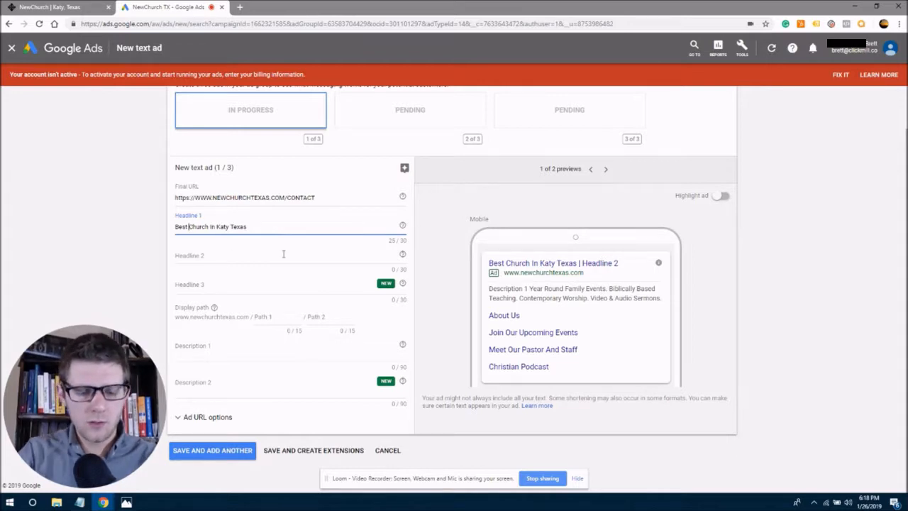
Add 'Christian' and drop 'Texas' so Headline 1 reads 'Best Christian Church In Katy' (29/30).
text(C)
text(hristr)
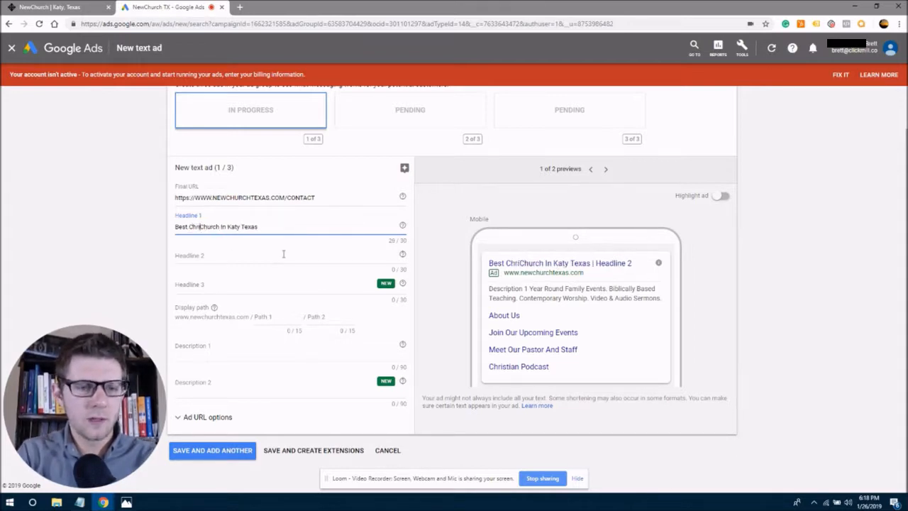
key(BackSpace)
key(BackSpace)
key(BackSpace)
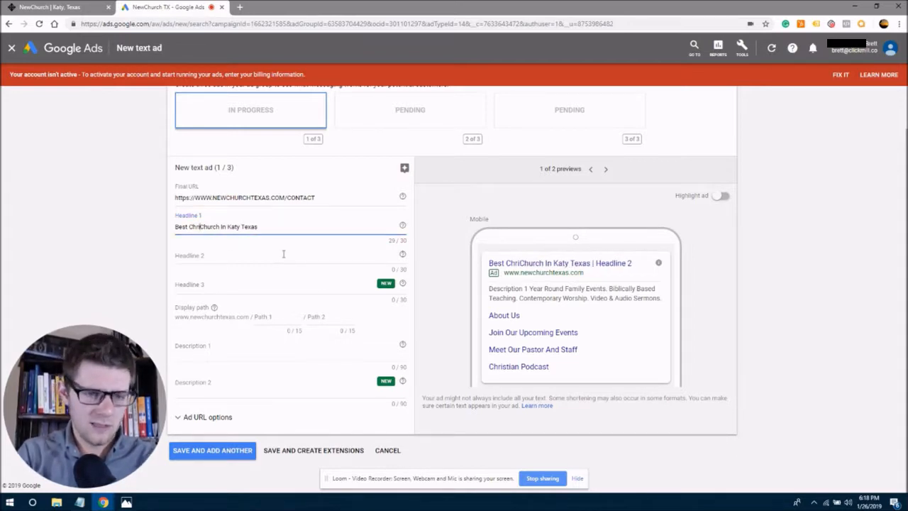
text(stian)
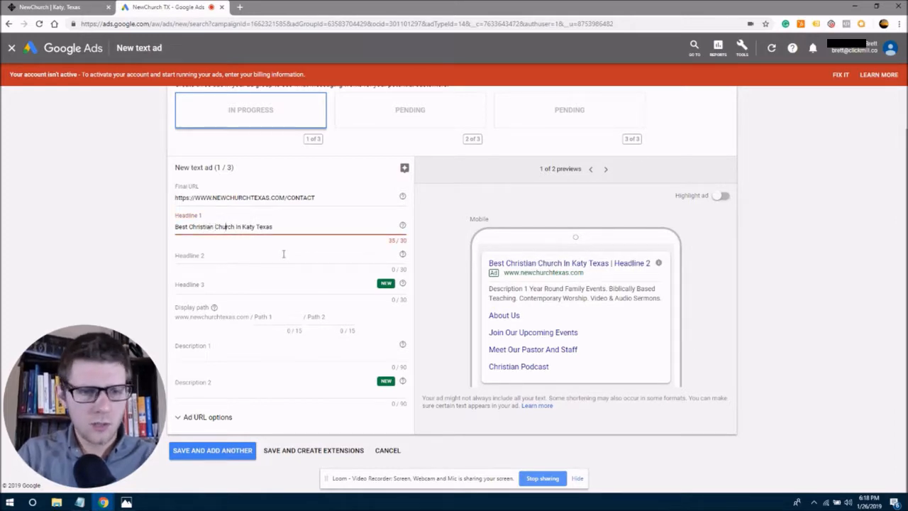
key(Right)
key(Right)
key(Right)
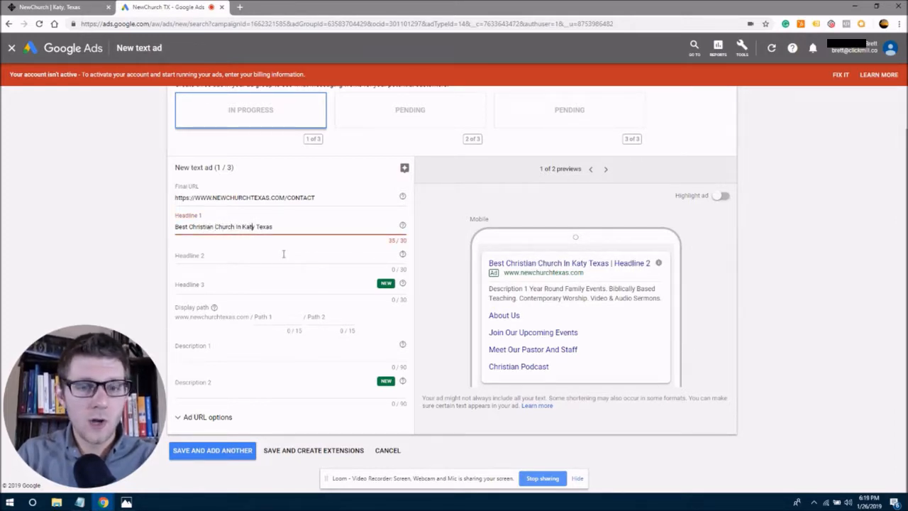
key(Right)
key(Right)
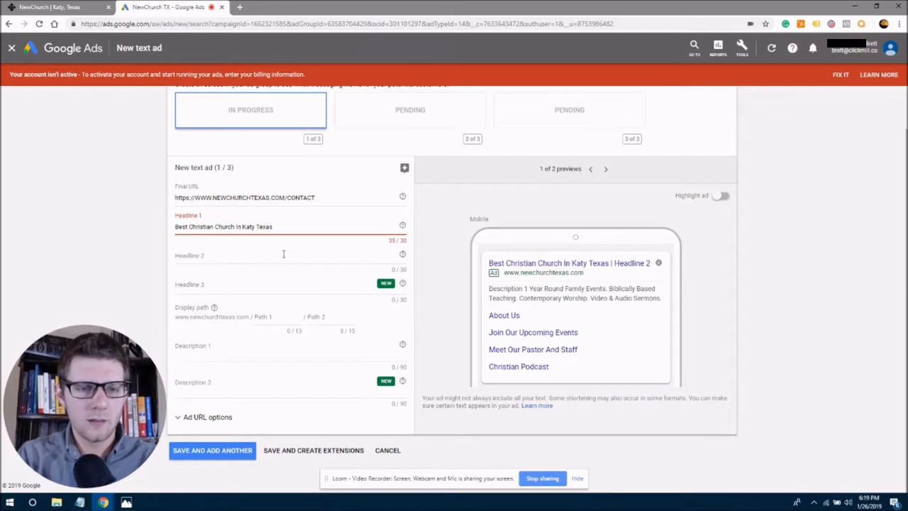
key(BackSpace)
key(BackSpace)
key(BackSpace)
key(BackSpace)
key(BackSpace)
key(BackSpace)
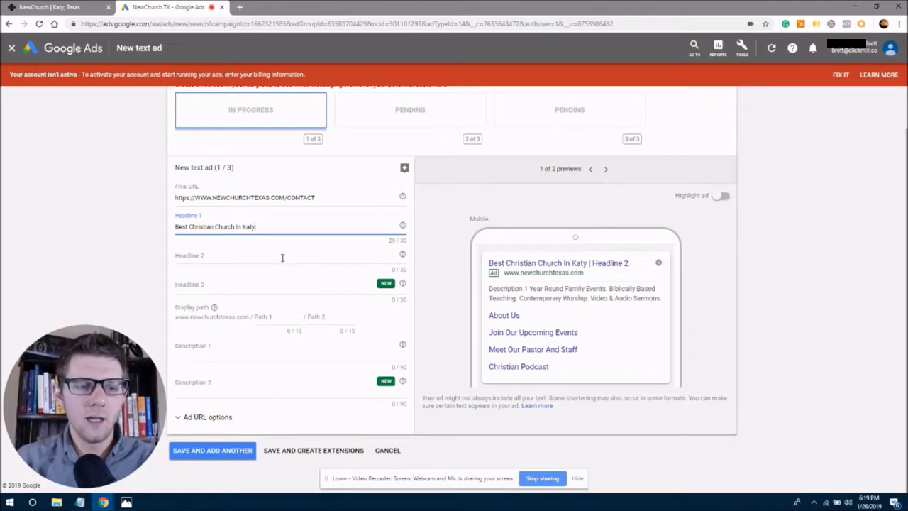
drag(264, 225, 181, 227)
click(210, 256)
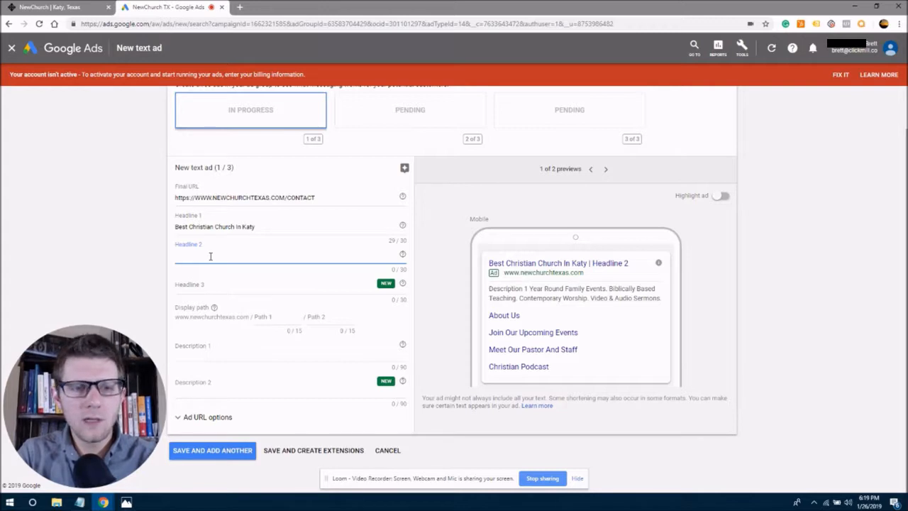
Enter 'Your New Church Home Is Here' as Headline 2 and review both headlines.
text(Y)
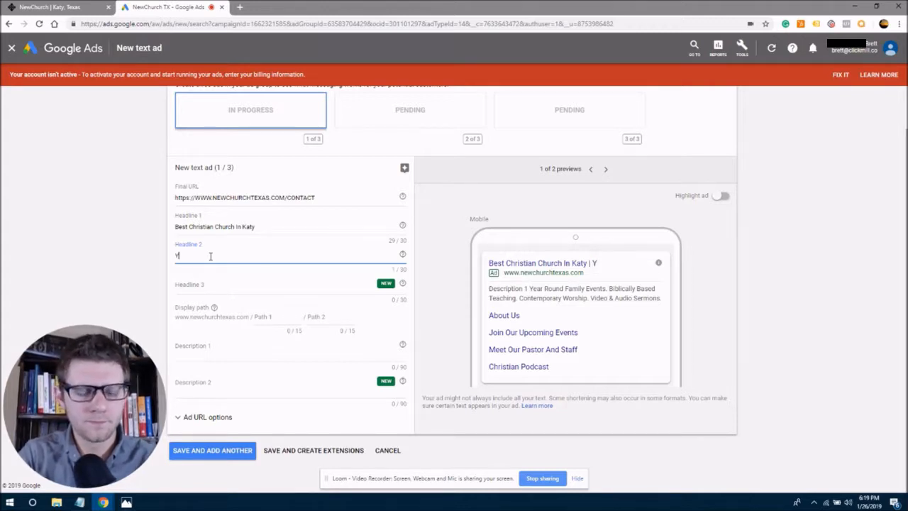
text(our N)
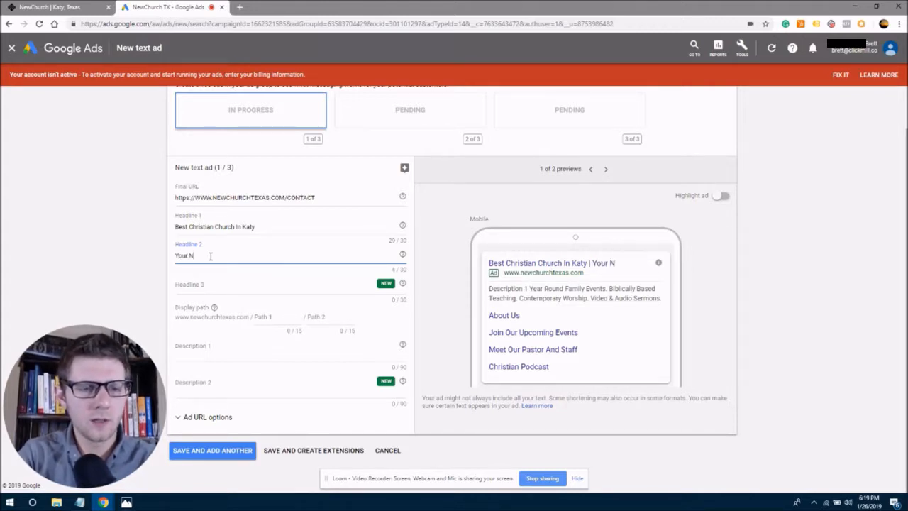
text(ew Church Ho)
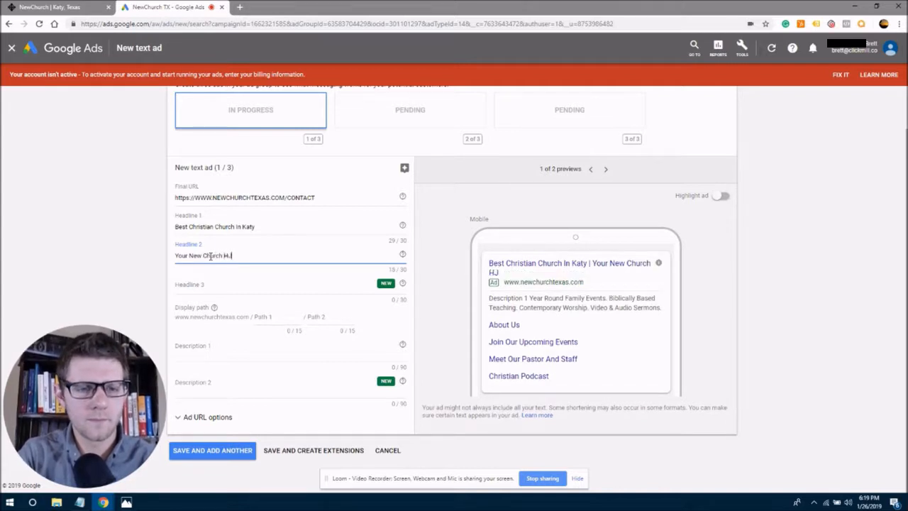
text(me Is Here)
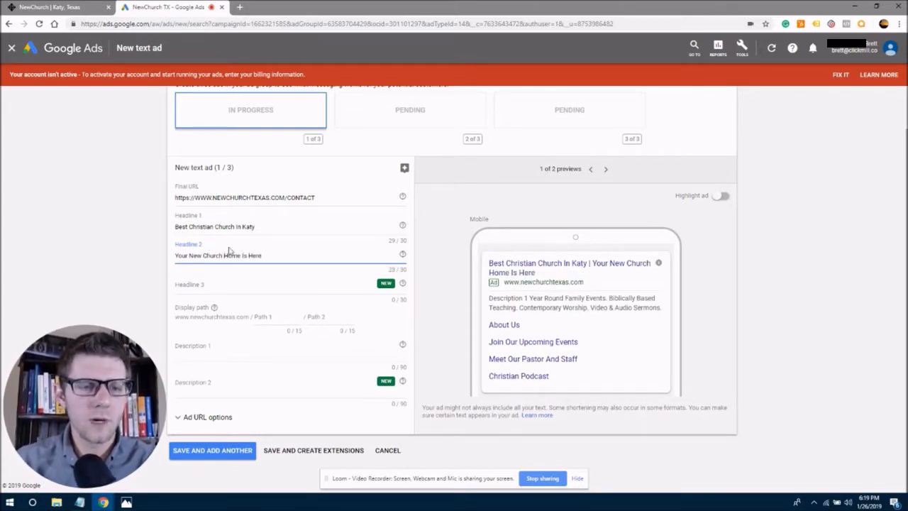
drag(176, 257, 208, 257)
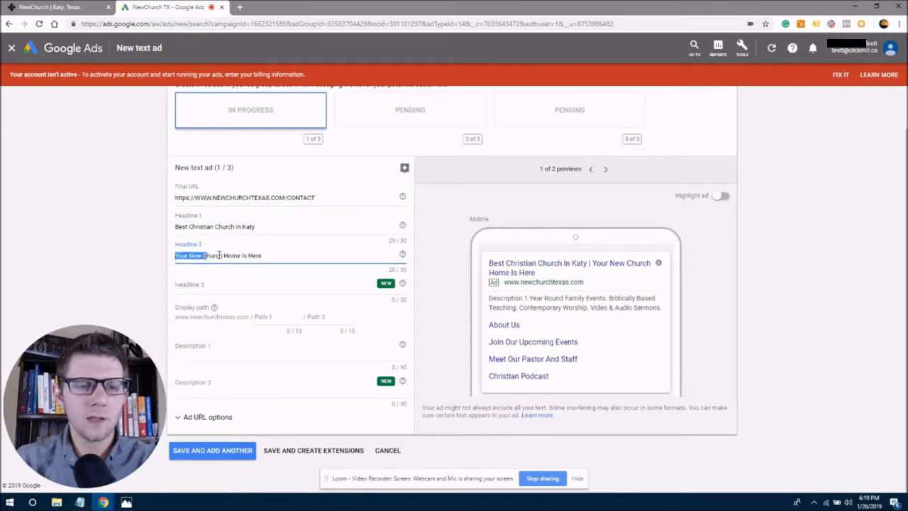
click(218, 255)
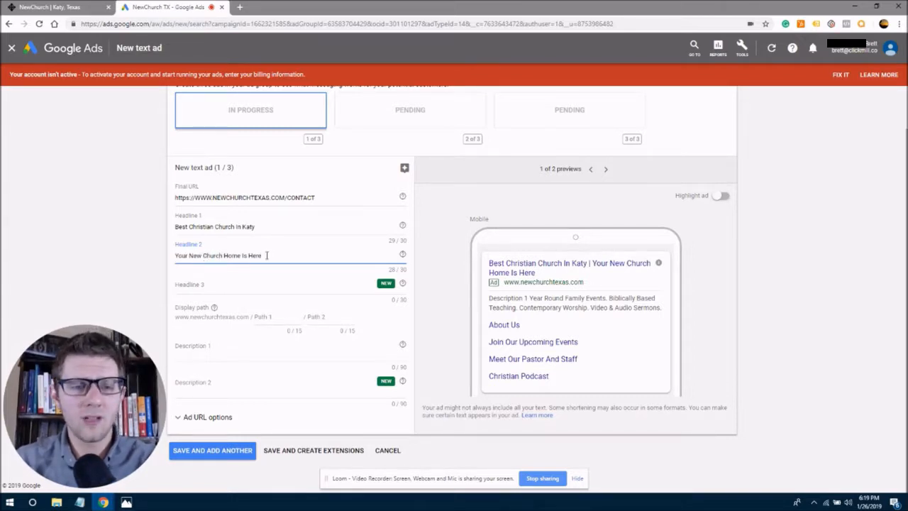
drag(266, 256, 210, 257)
click(211, 257)
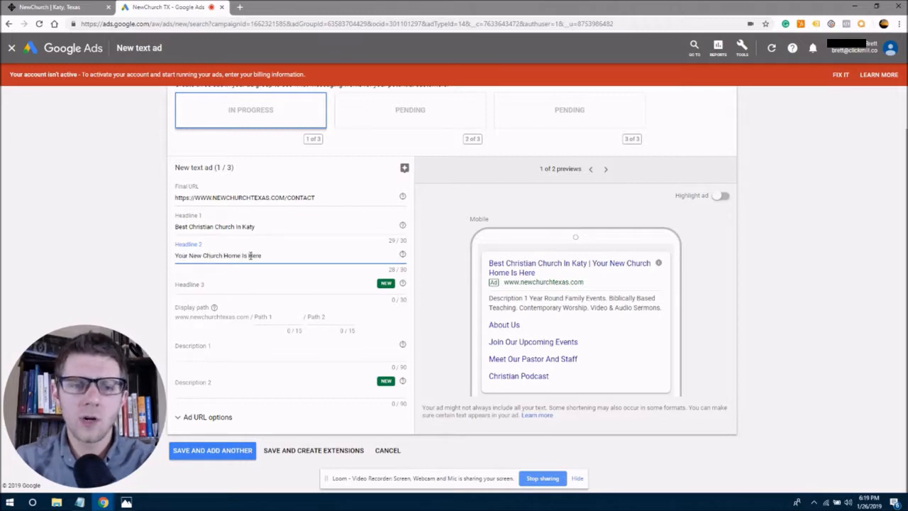
drag(177, 228, 262, 227)
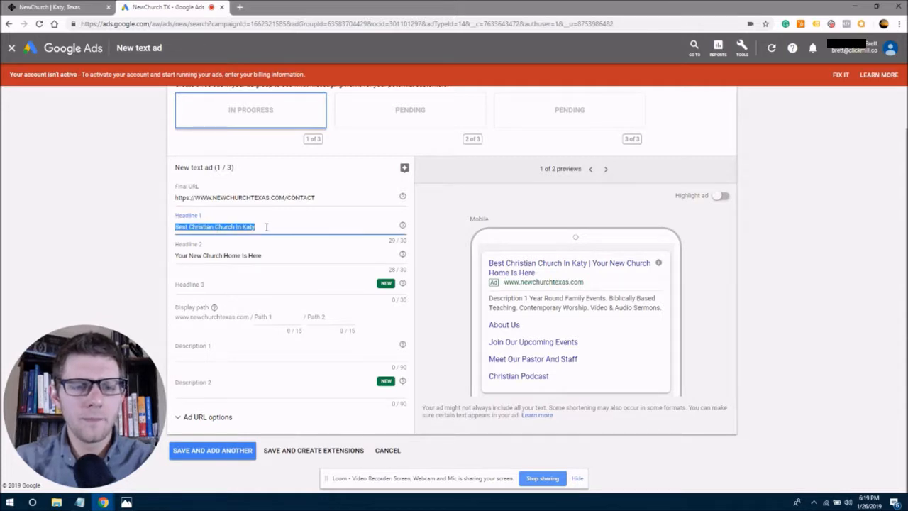
click(265, 227)
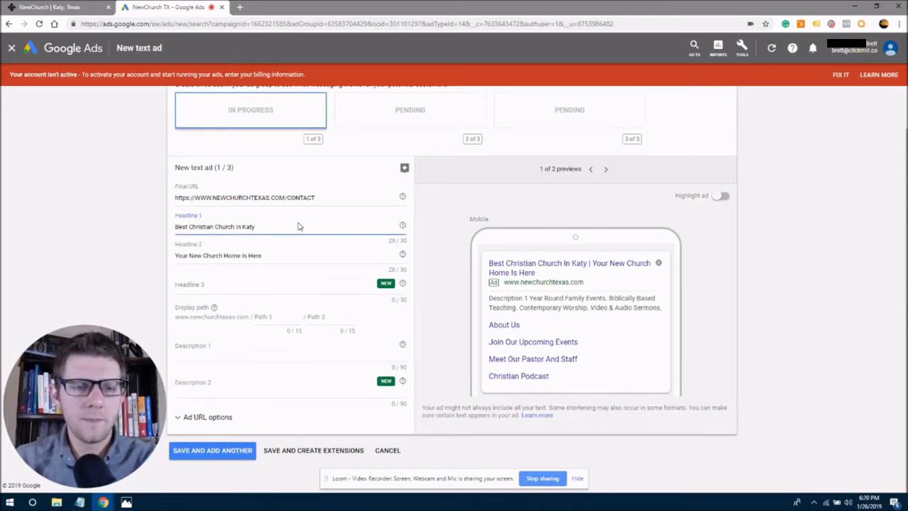
text(.)
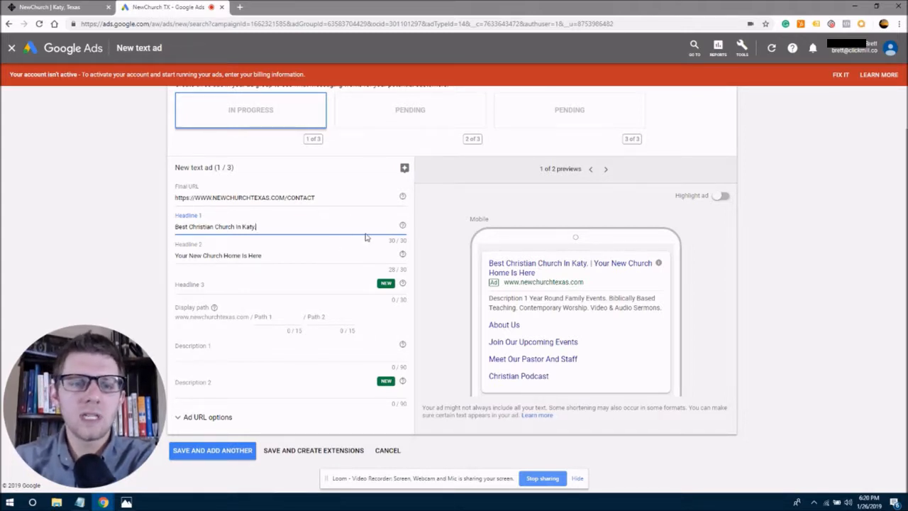
drag(406, 241, 389, 242)
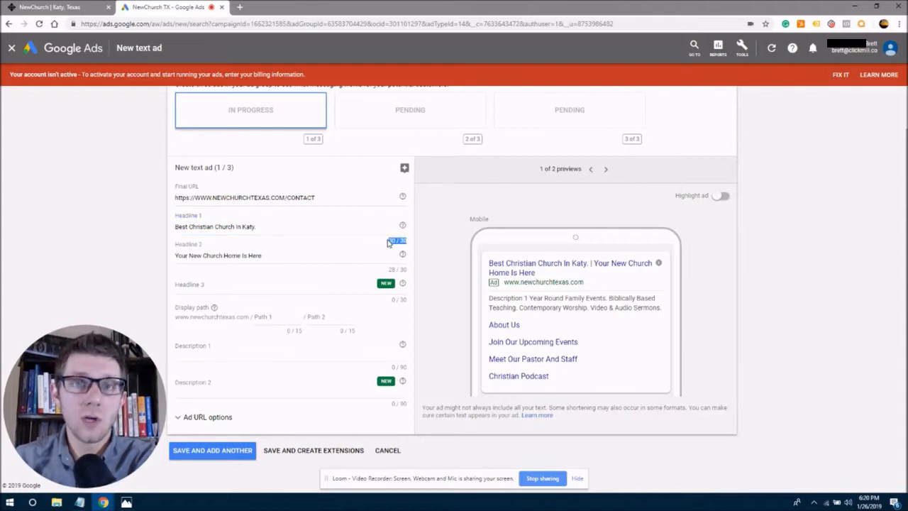
click(331, 234)
key(BackSpace)
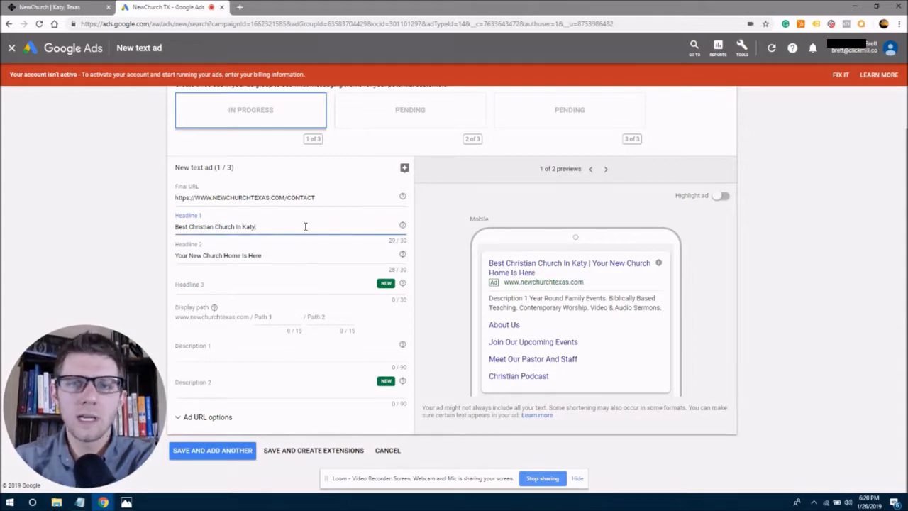
drag(178, 256, 245, 256)
click(245, 256)
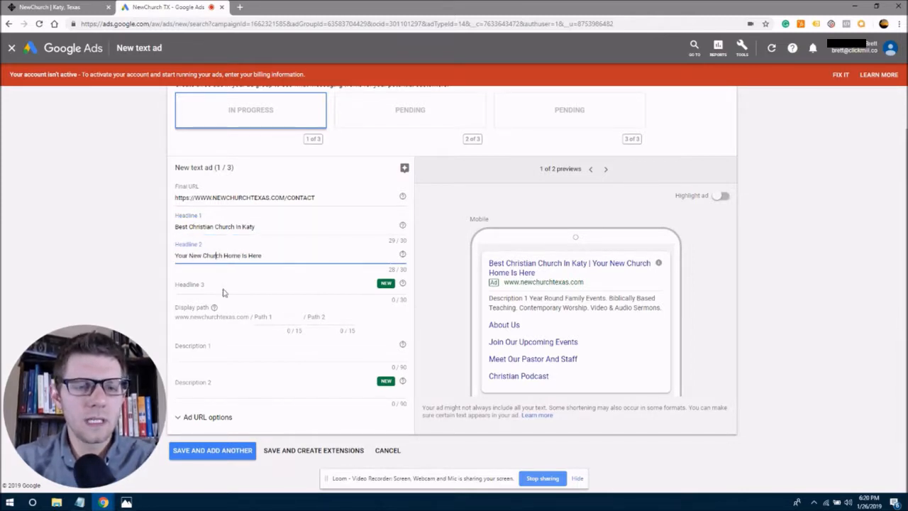
drag(266, 256, 160, 257)
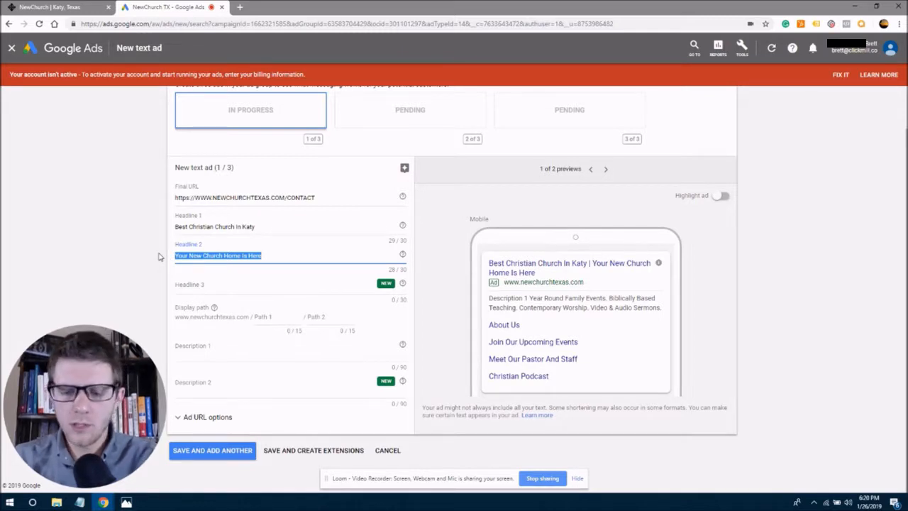
Move 'Your New Church Home Is Here' from Headline 2 into Headline 3.
key(ctrl+x)
click(204, 283)
key(ctrl+v)
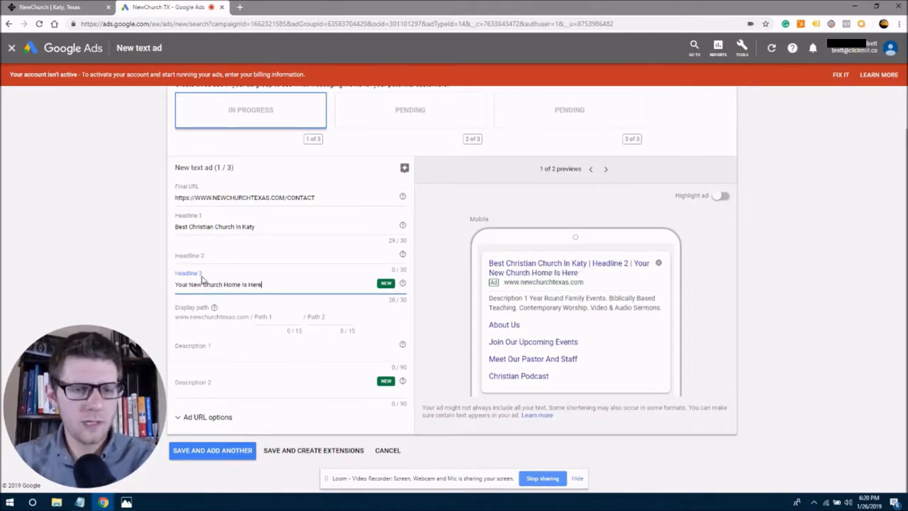
click(210, 260)
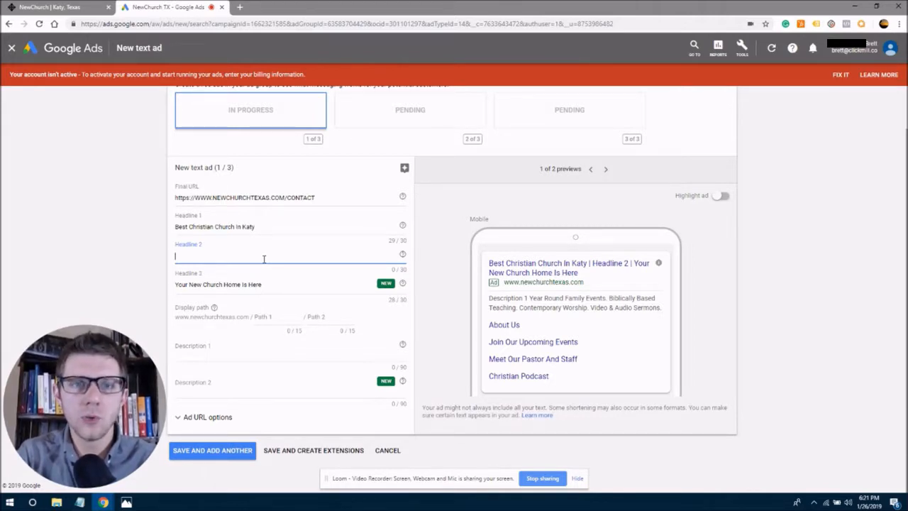
Write 'Join Sunday Worship Service' in Headline 2, replacing the initially typed 'Our' with 'Sunday'.
text(Join)
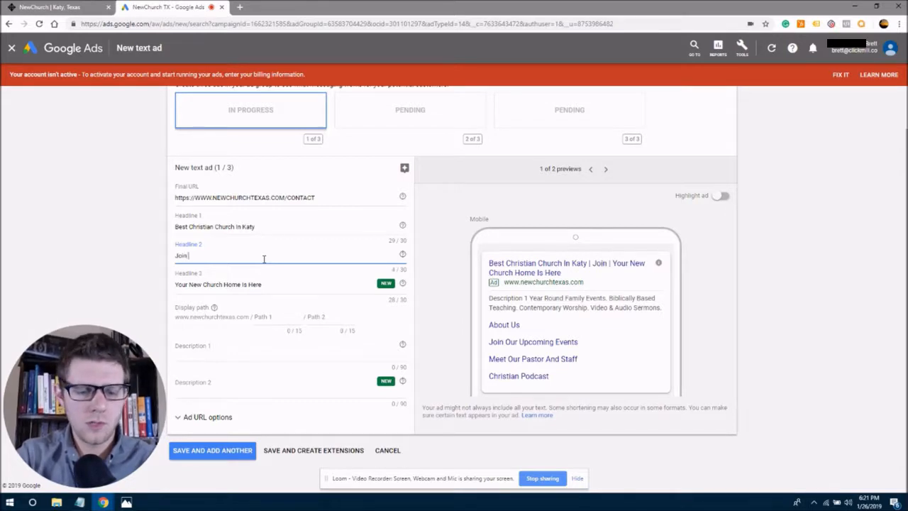
text( Our Worship )
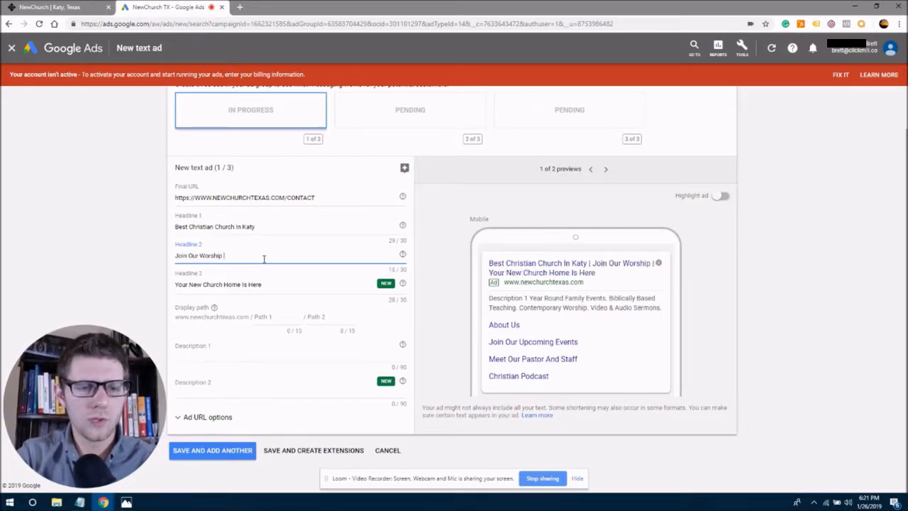
text(Service)
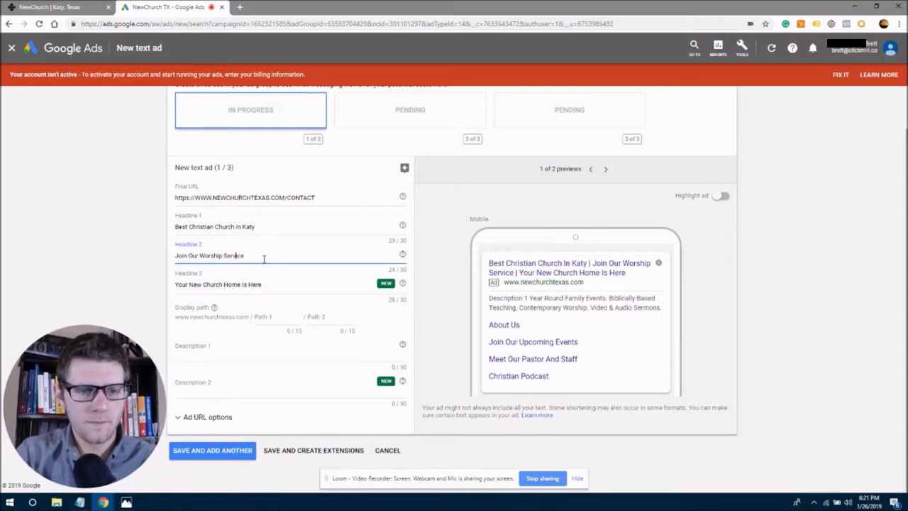
key(Left)
key(Left)
key(Left)
key(Left)
key(Left)
key(Left)
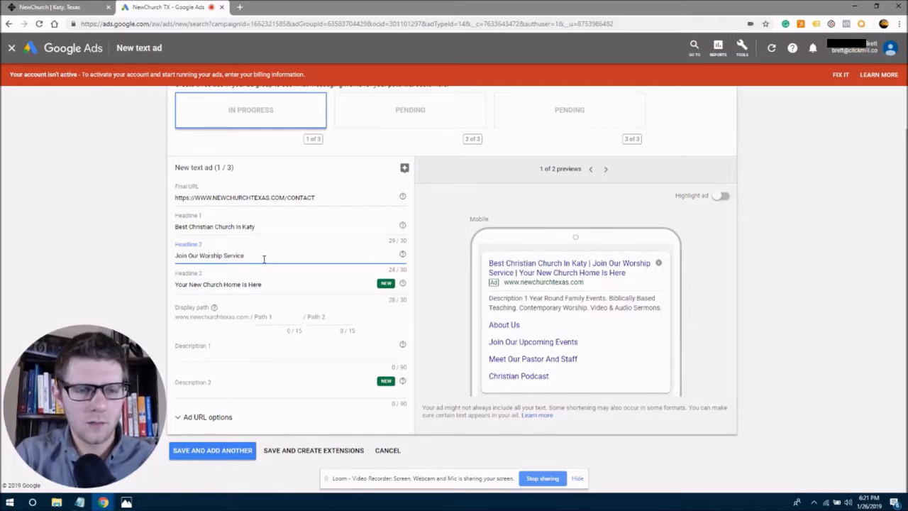
key(Left)
key(Left)
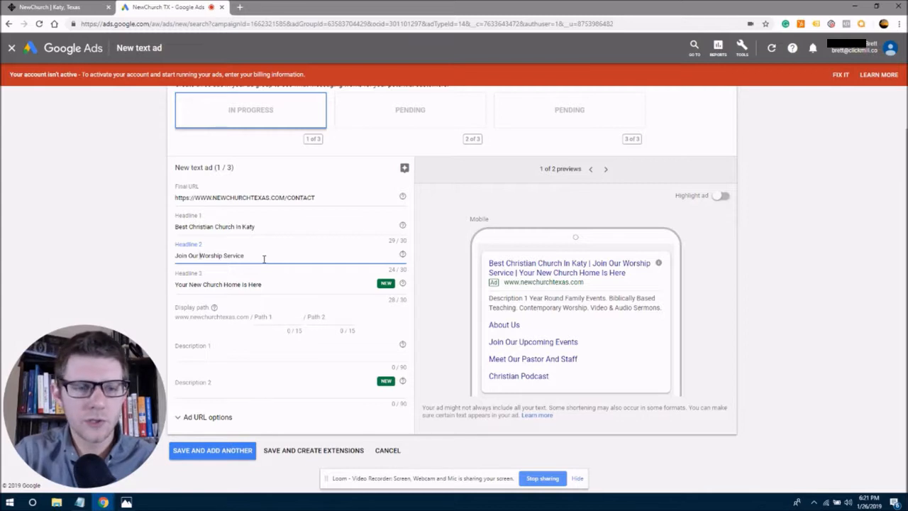
key(BackSpace)
key(BackSpace)
key(BackSpace)
key(BackSpace)
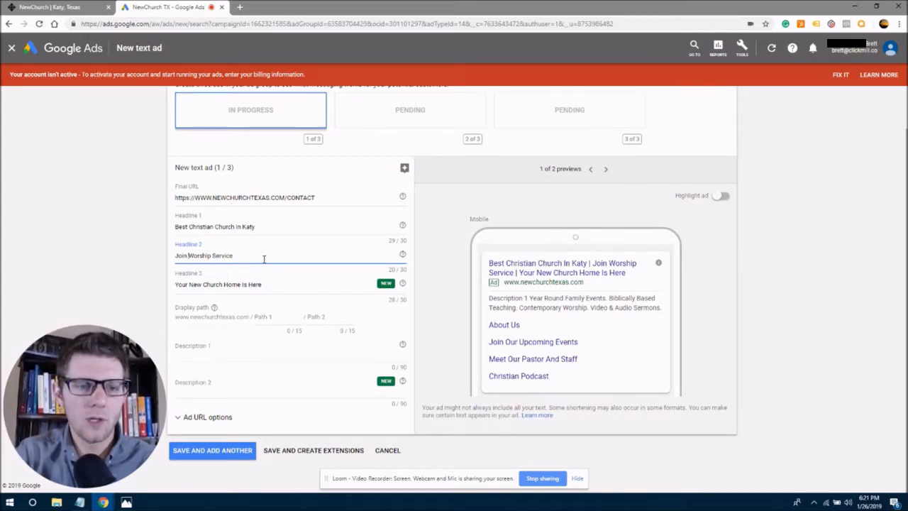
text(Sunday)
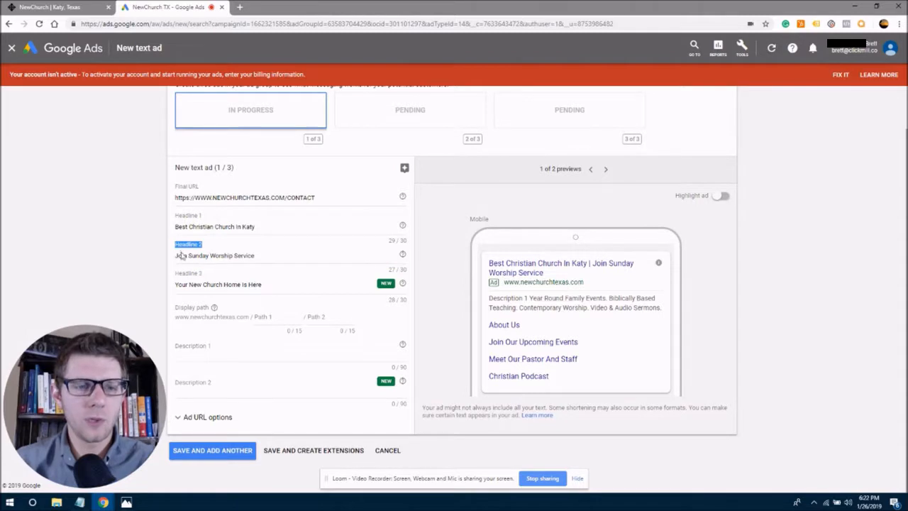
drag(176, 226, 236, 226)
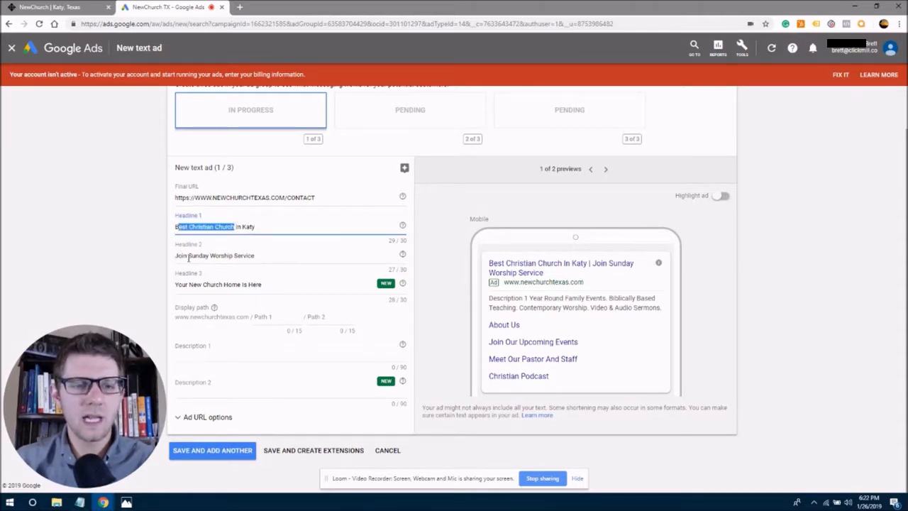
drag(182, 255, 255, 259)
click(269, 256)
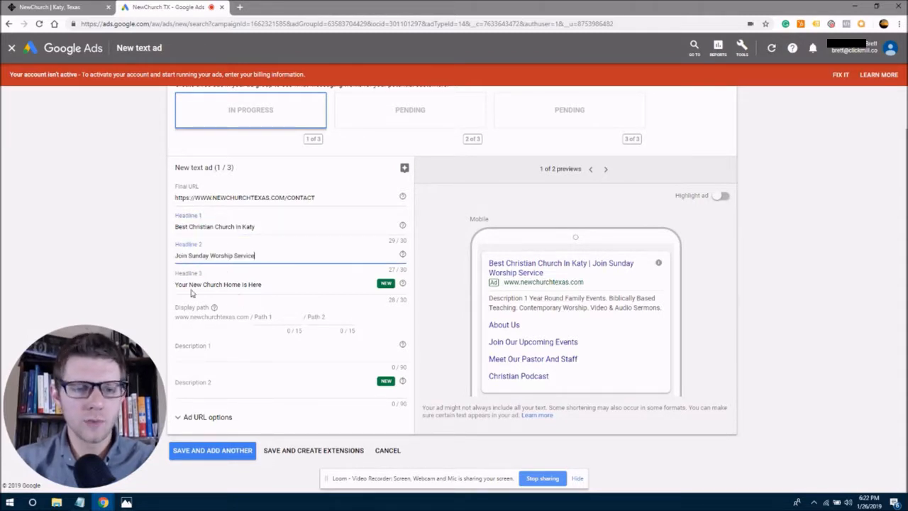
drag(176, 284, 227, 289)
click(245, 284)
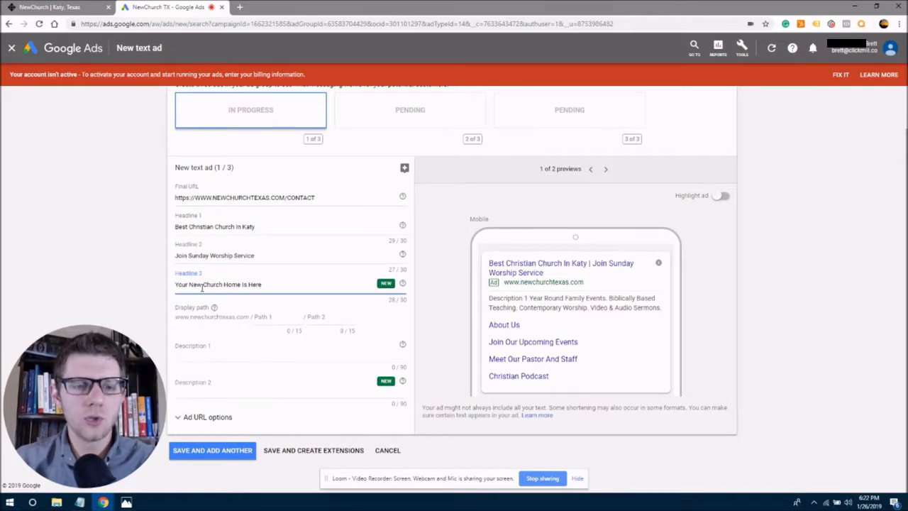
drag(298, 287, 221, 284)
click(178, 285)
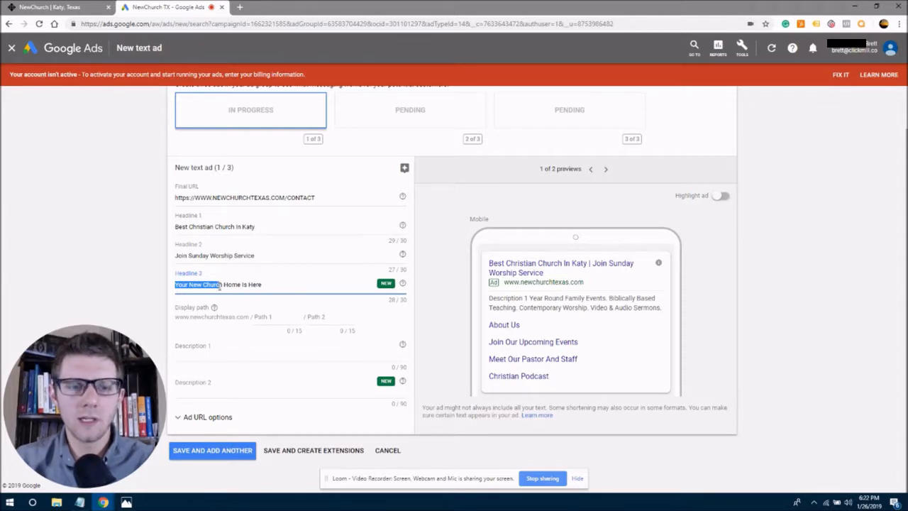
click(237, 284)
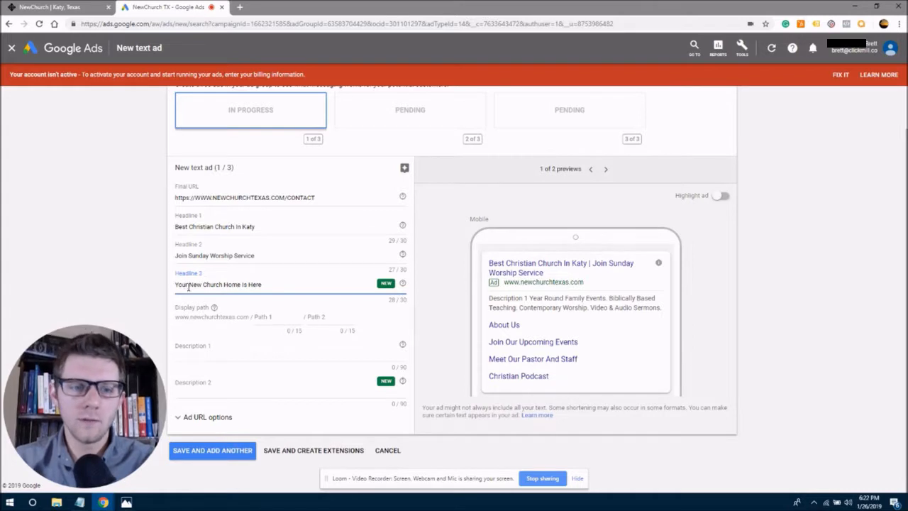
drag(264, 284, 178, 285)
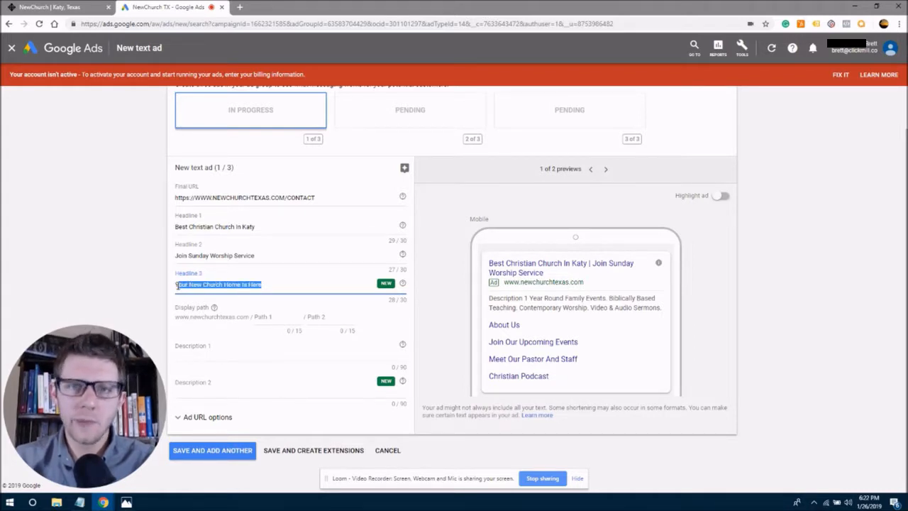
click(176, 284)
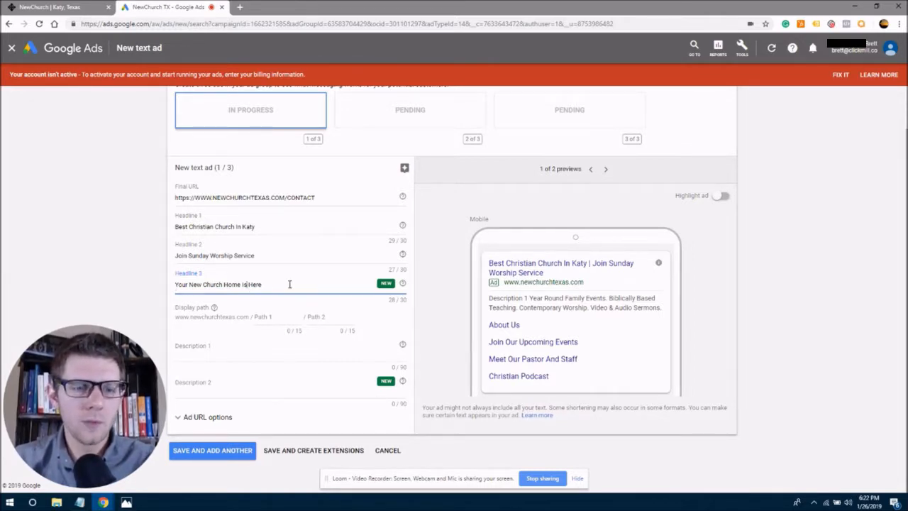
drag(290, 284, 174, 285)
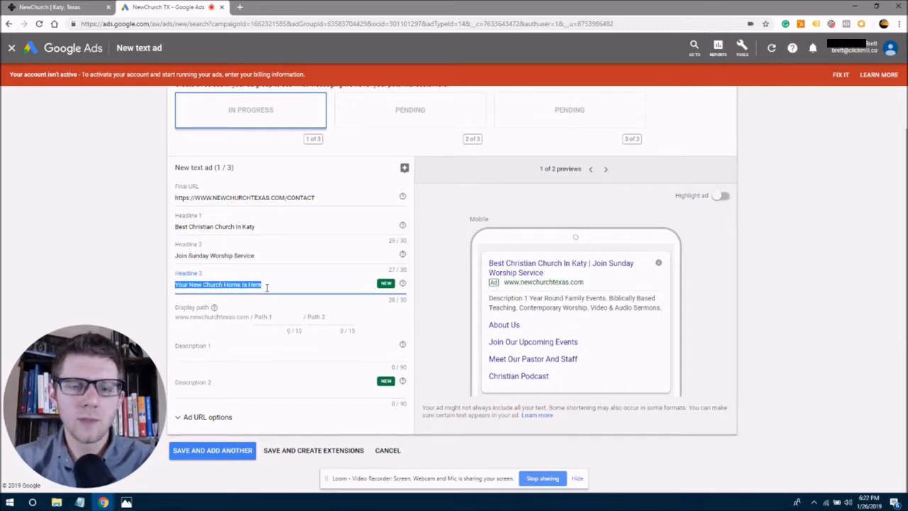
click(267, 286)
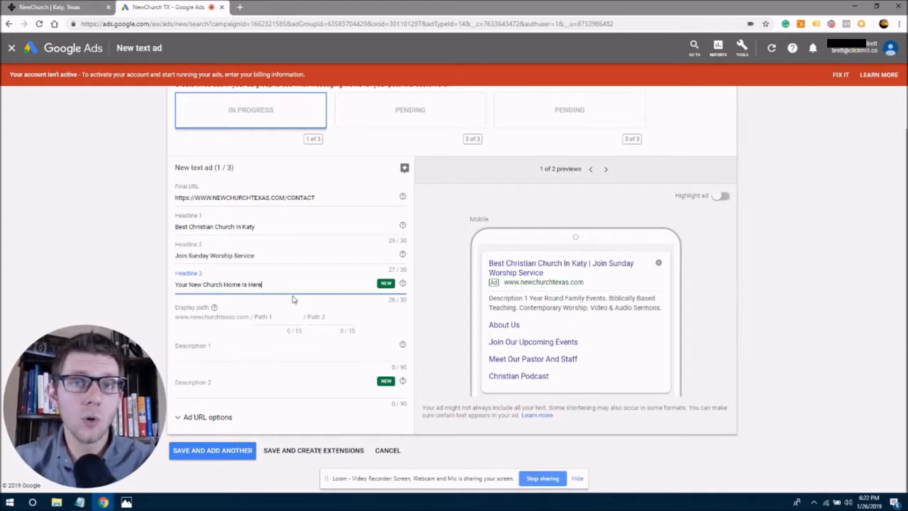
drag(269, 286, 177, 286)
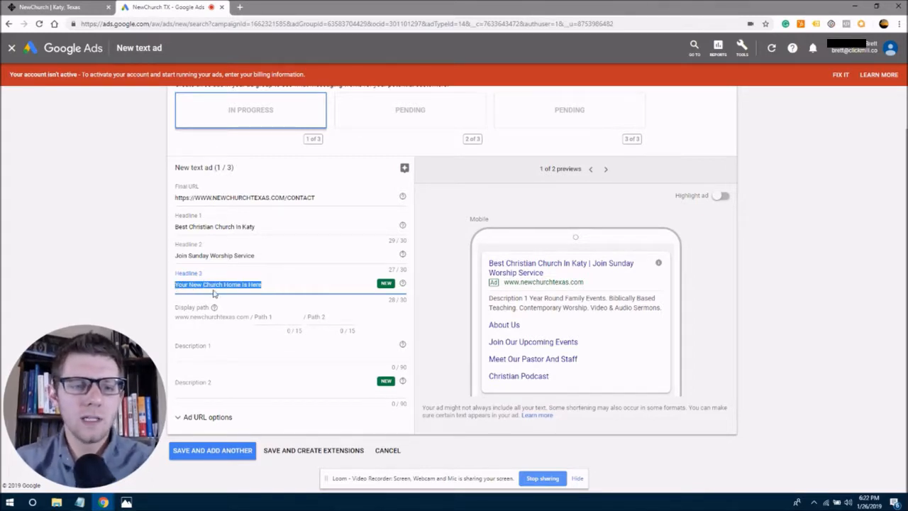
click(204, 287)
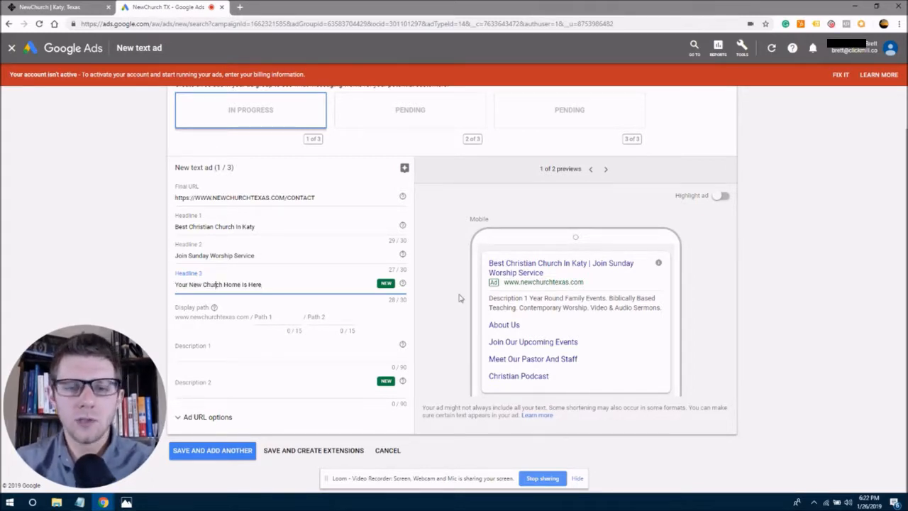
click(492, 263)
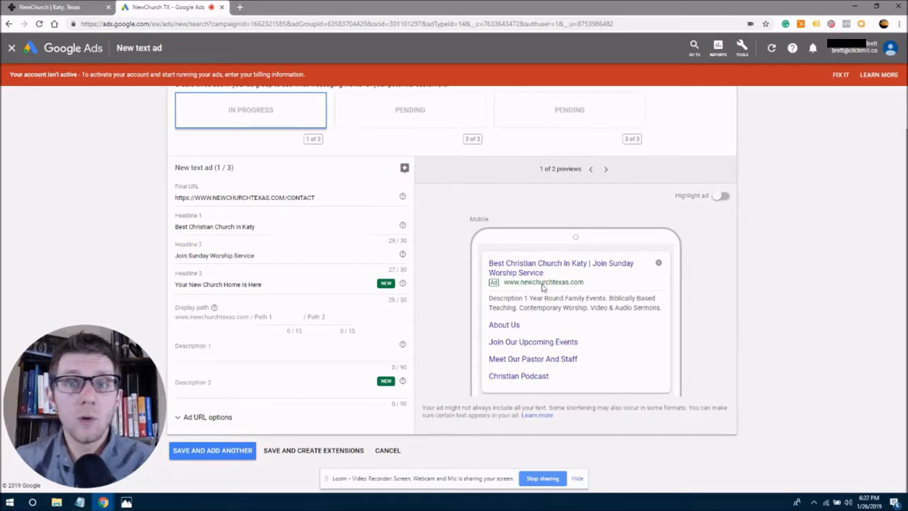
click(605, 169)
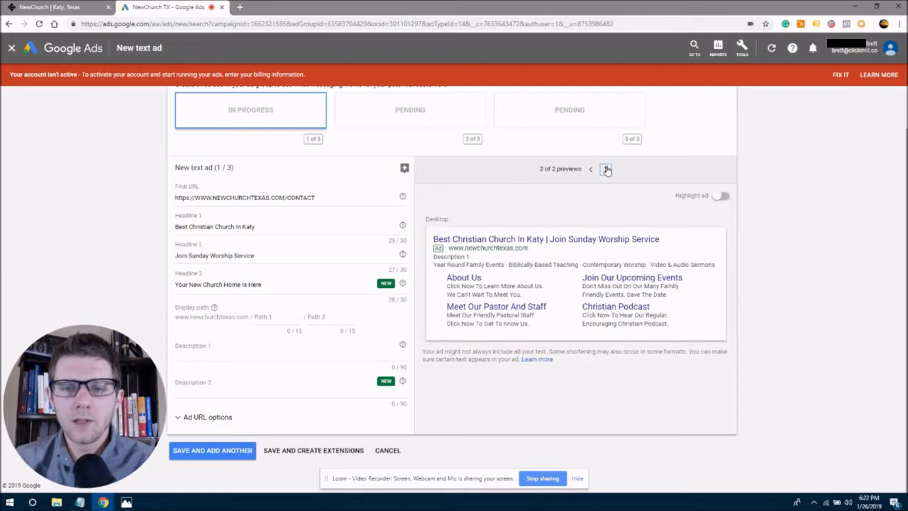
drag(660, 240, 438, 240)
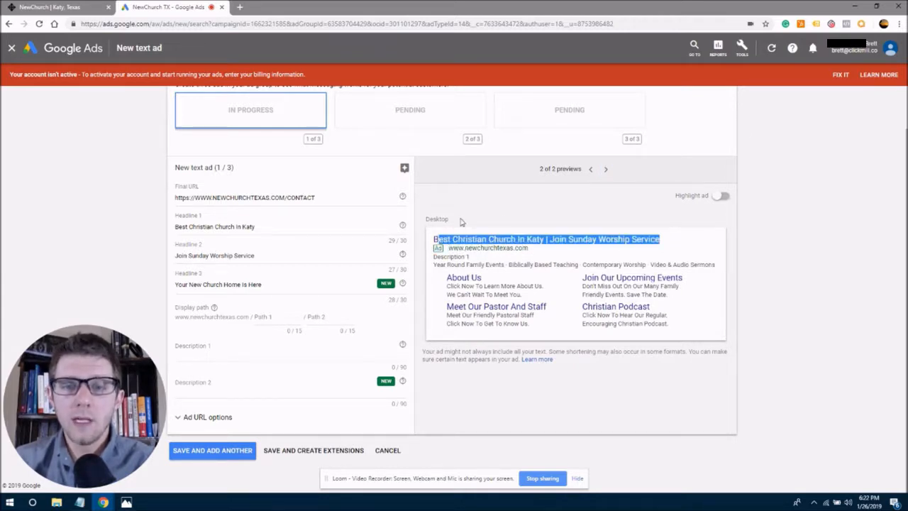
click(592, 170)
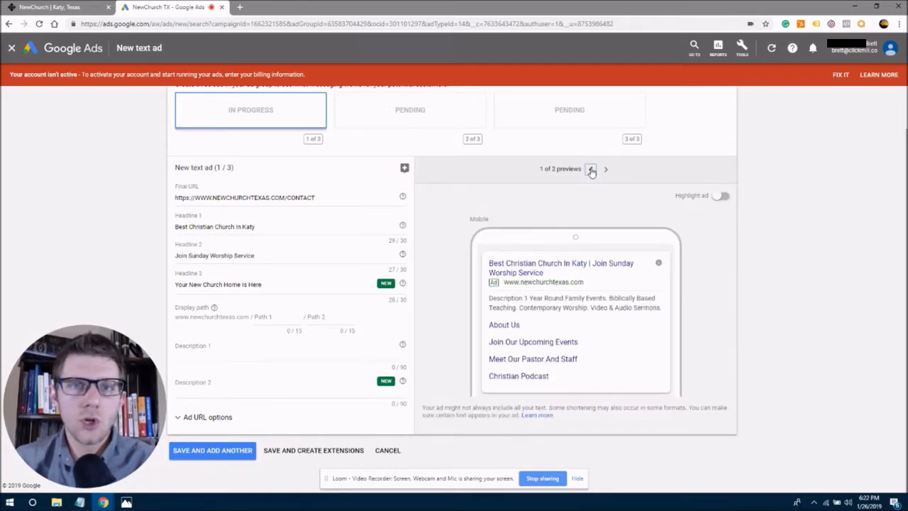
click(268, 317)
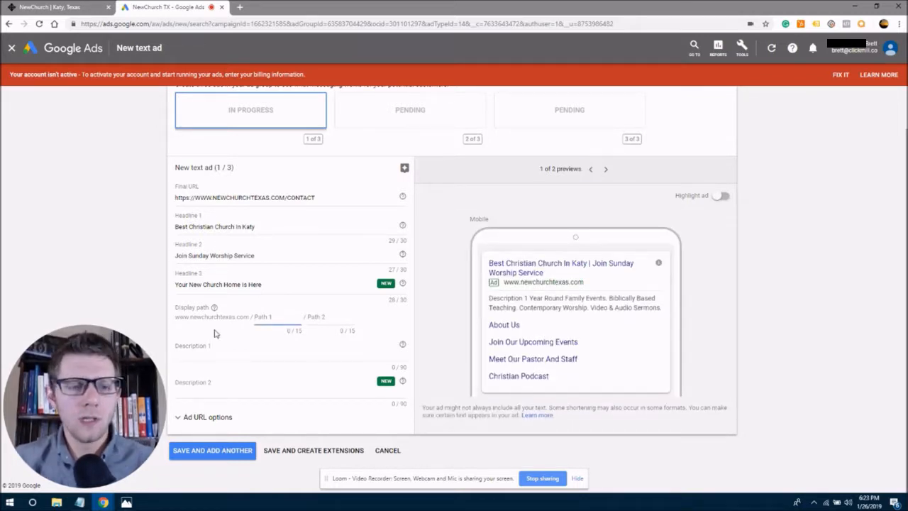
drag(176, 318, 272, 318)
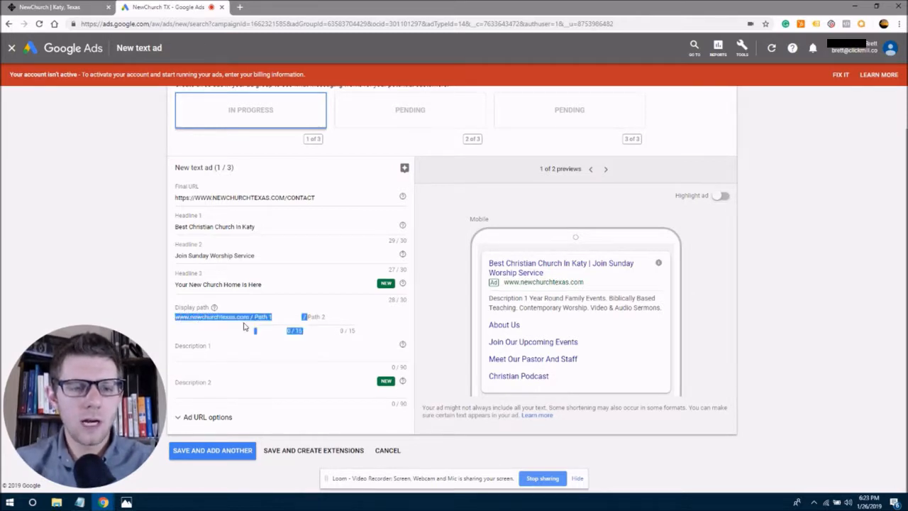
click(270, 318)
mouse_move(586, 285)
mouse_down()
mouse_move(490, 287)
mouse_move(586, 284)
mouse_up()
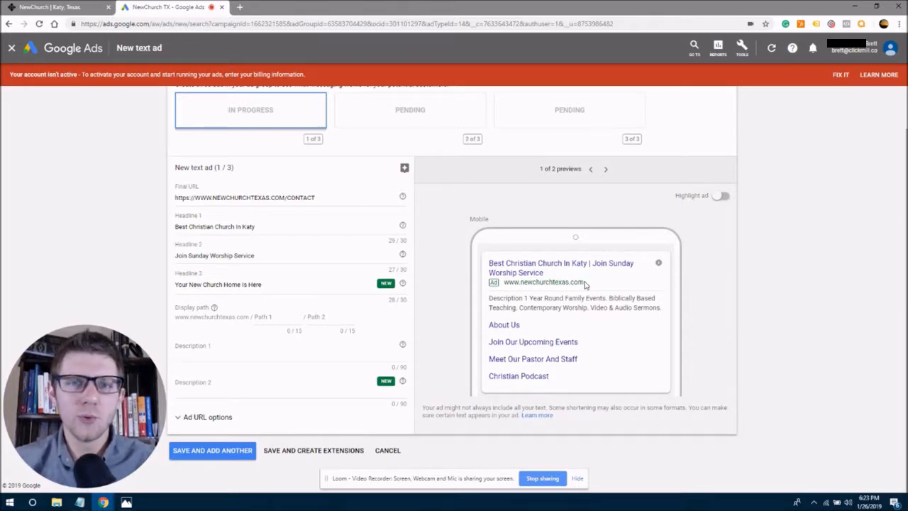
drag(585, 285, 531, 284)
click(529, 285)
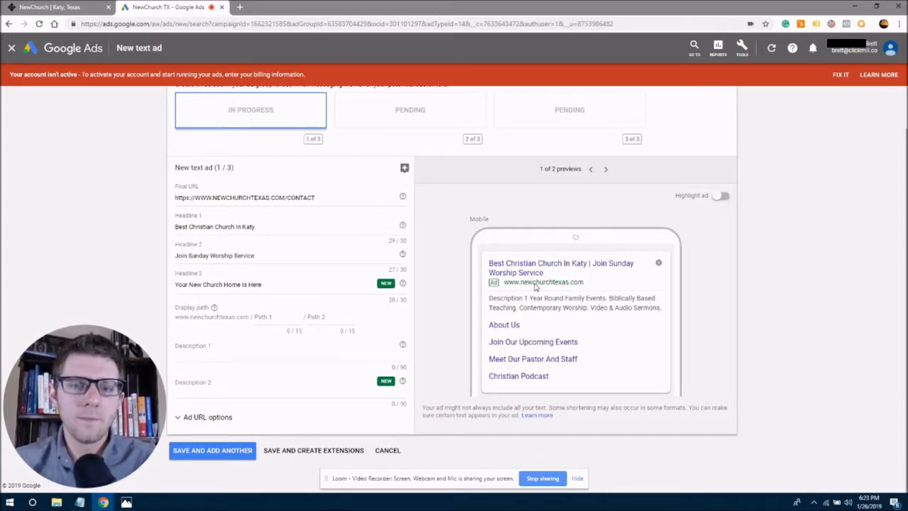
drag(525, 285, 550, 285)
click(567, 285)
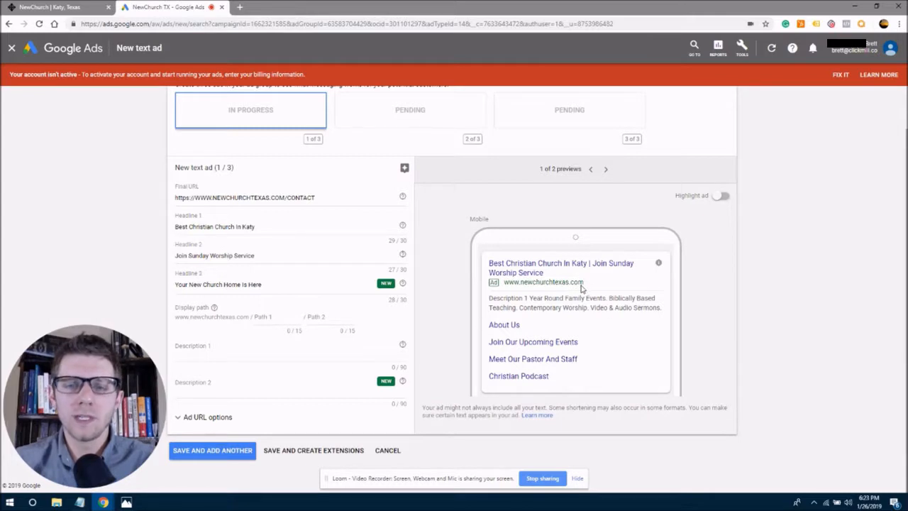
Enter 'SaveMySeat' as the first display path and check the preview URL.
click(259, 320)
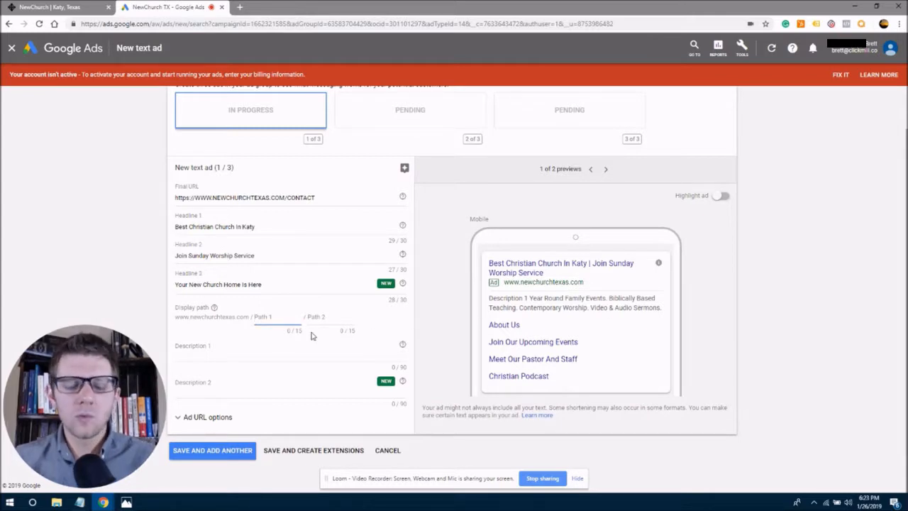
text(Sav)
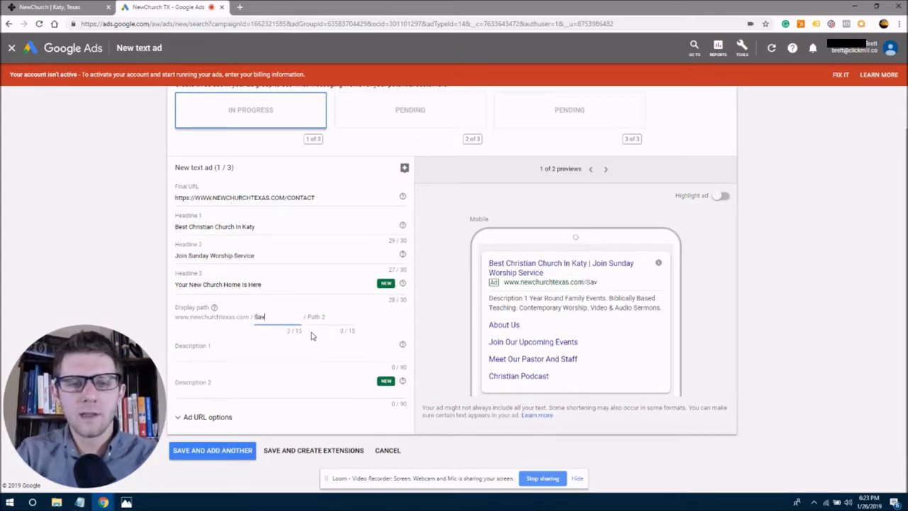
text(eMySeat)
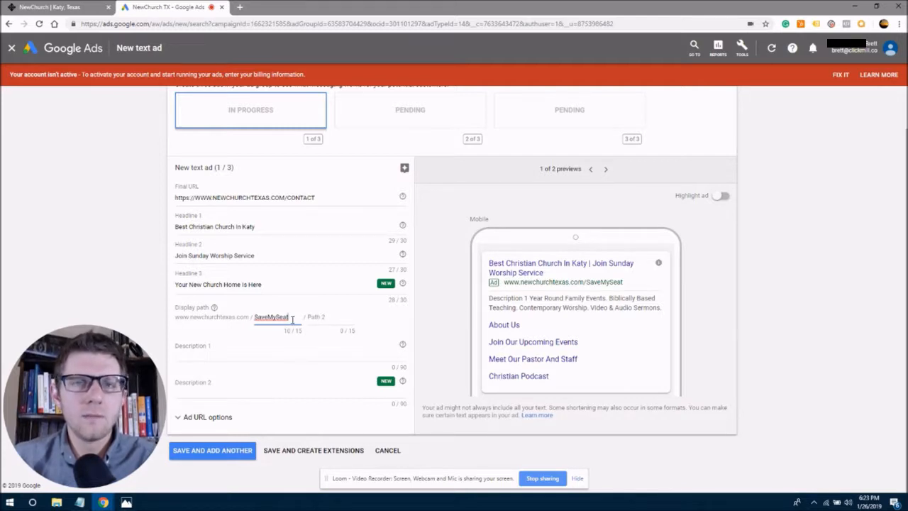
drag(289, 318, 266, 318)
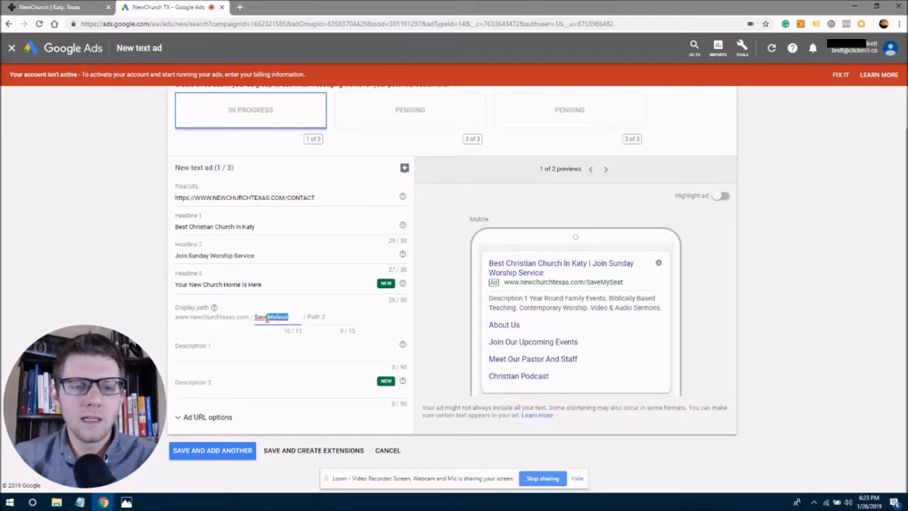
click(279, 318)
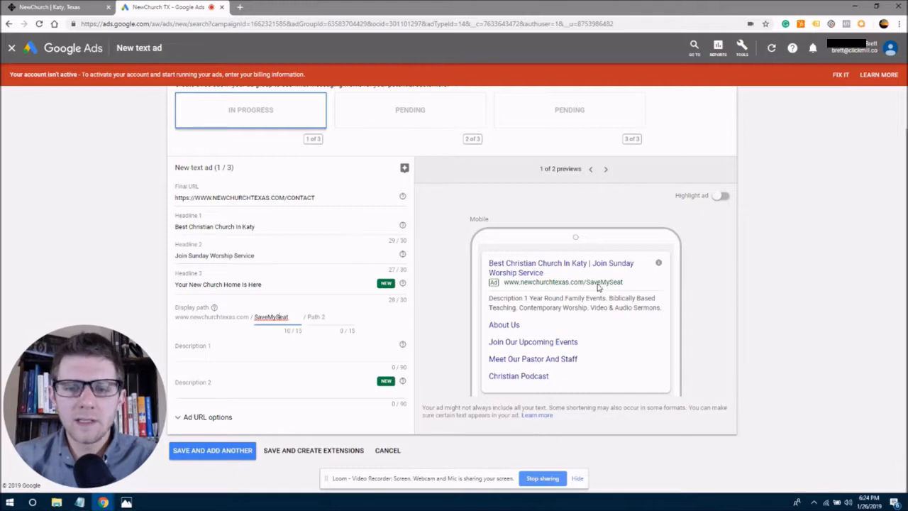
click(597, 287)
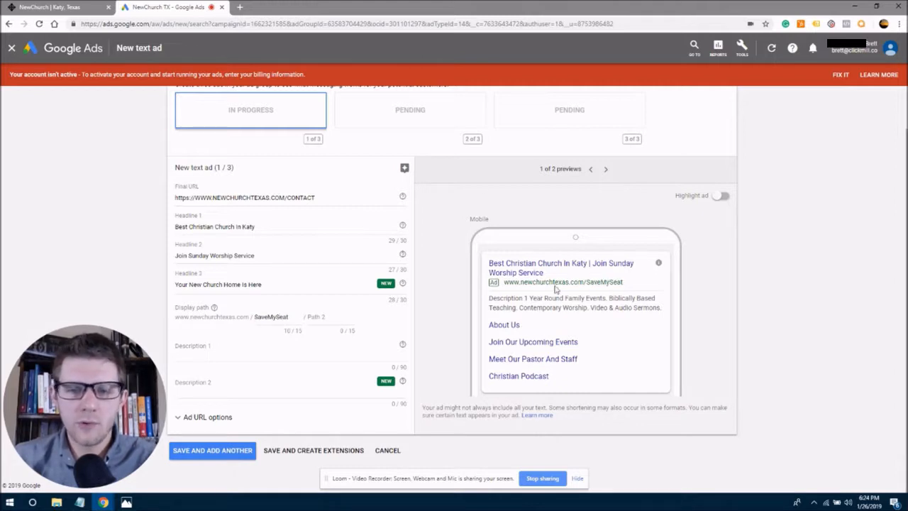
click(283, 317)
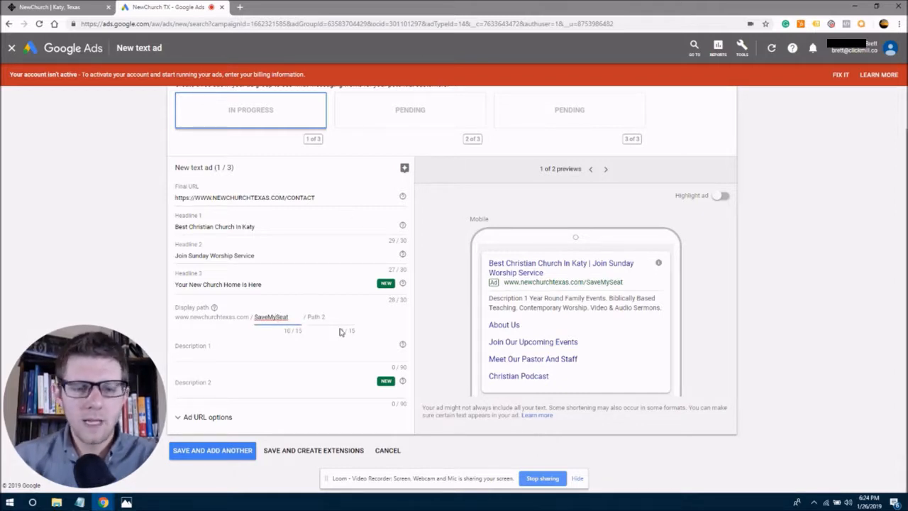
key(BackSpace)
key(BackSpace)
key(Delete)
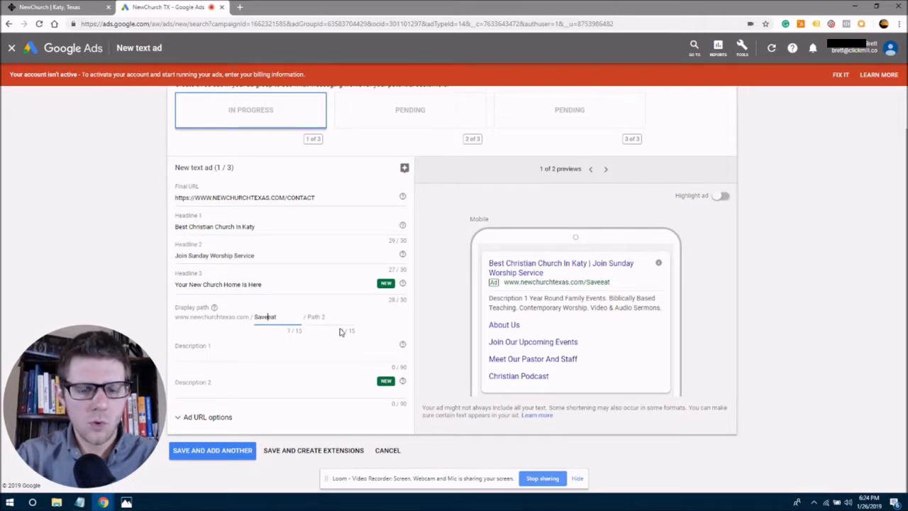
text(s)
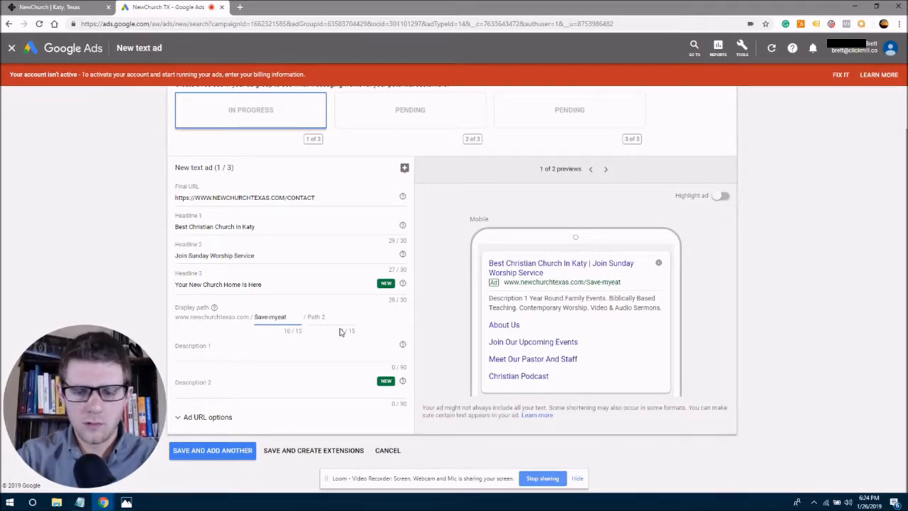
text(-s)
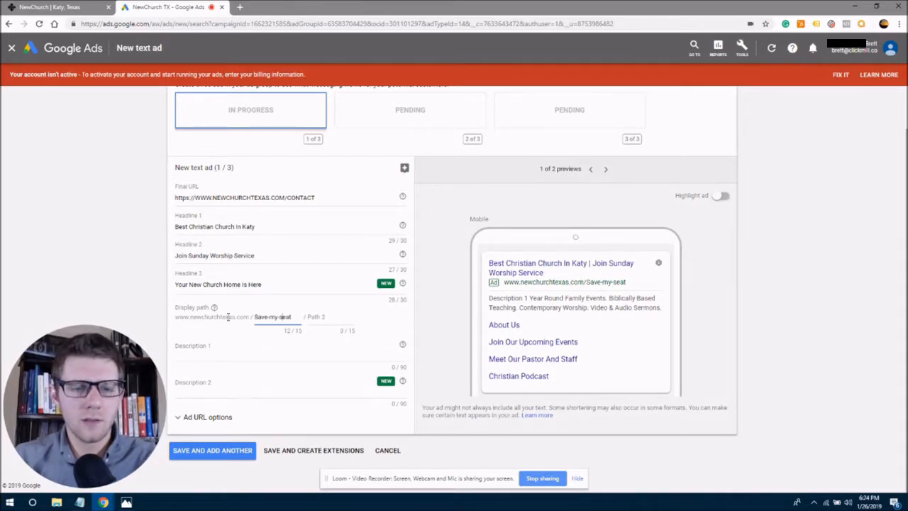
click(259, 317)
key(BackSpace)
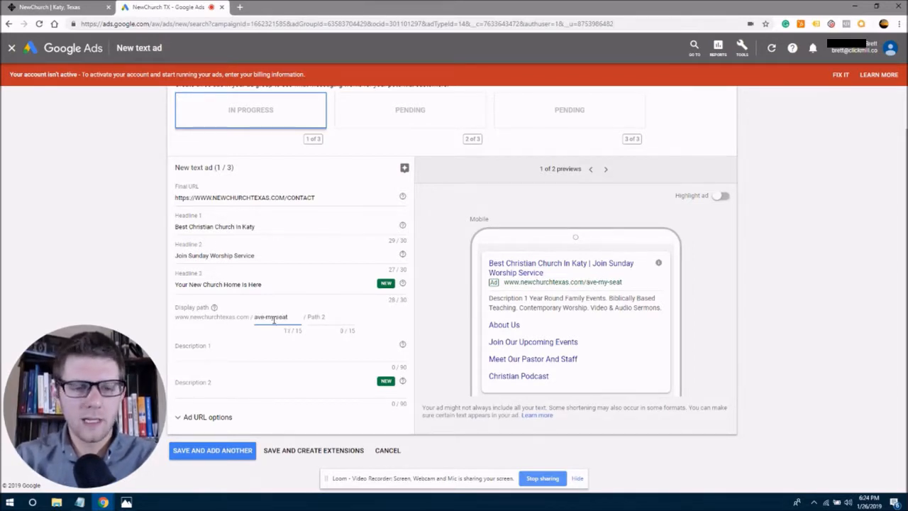
text(s)
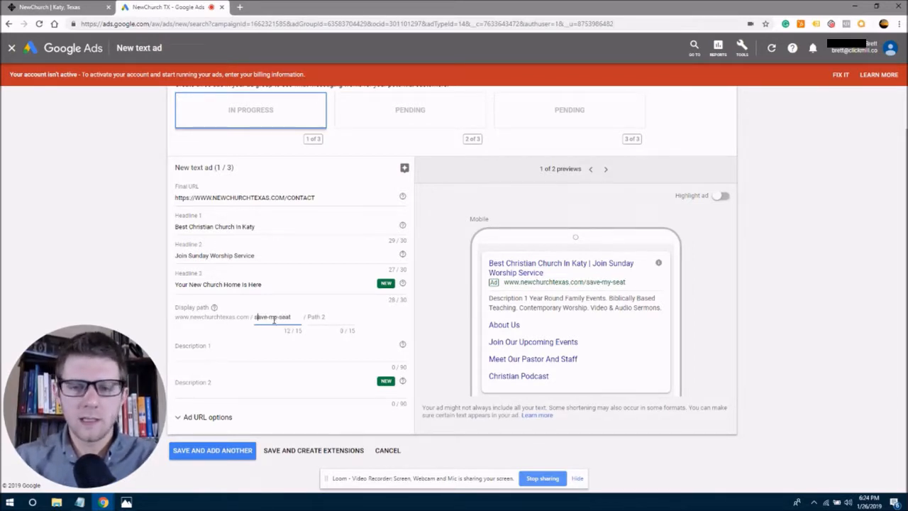
drag(625, 283, 585, 285)
click(637, 288)
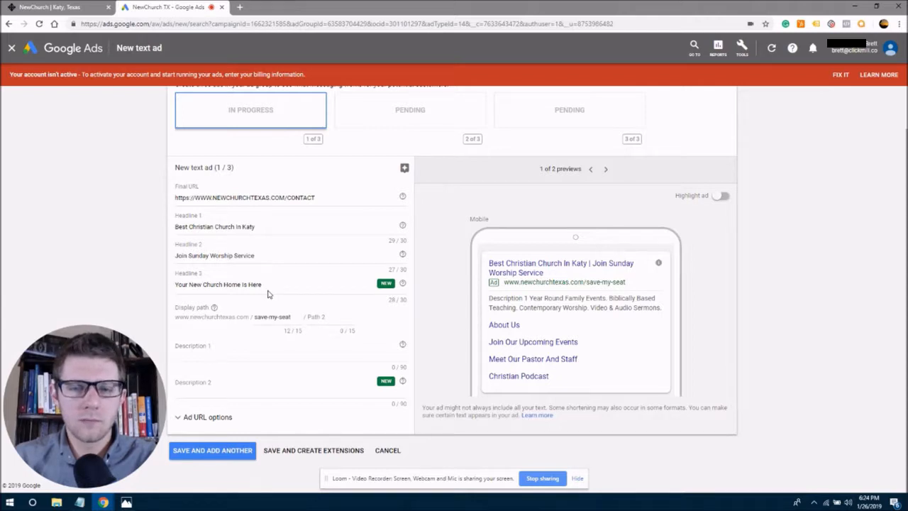
click(214, 350)
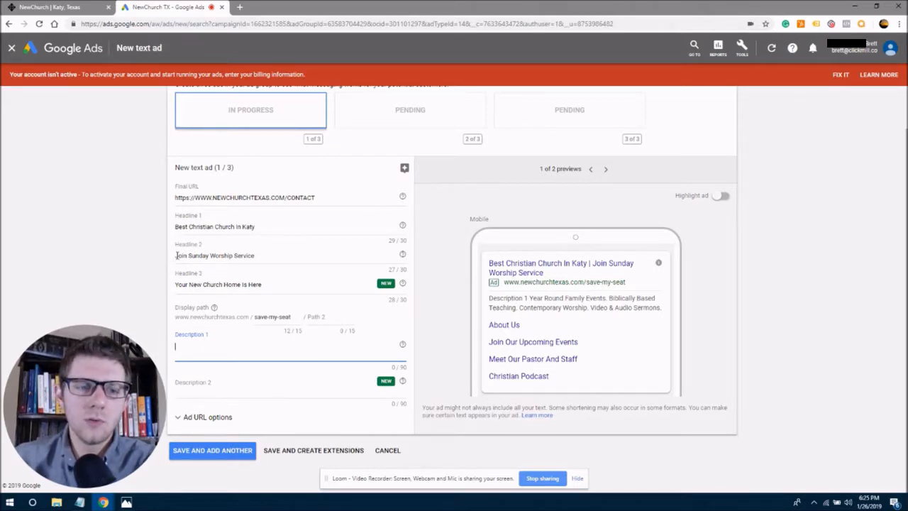
drag(176, 255, 264, 255)
click(264, 256)
click(204, 347)
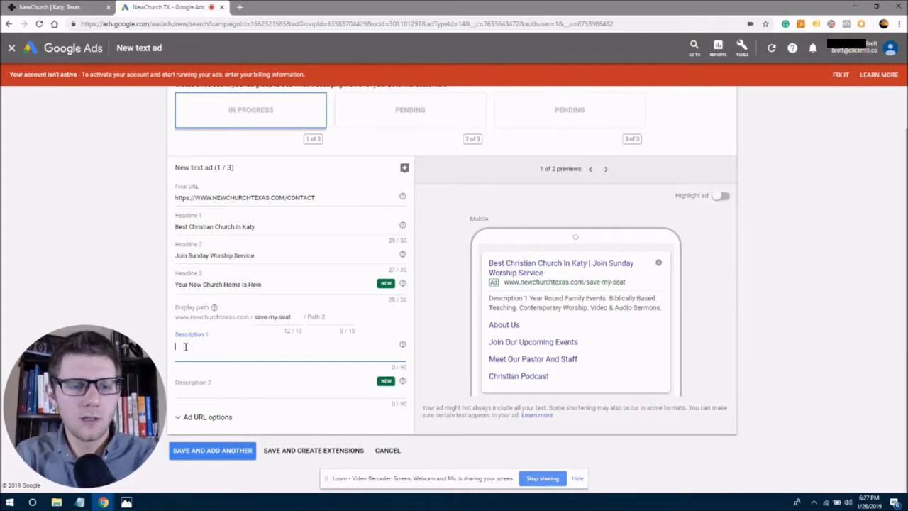
Type Description 1: 'Prepare Yourself For Biblical Teaching & A Loving, Inviting Atmosphere. Click Now & Save'.
text(Prepare youse)
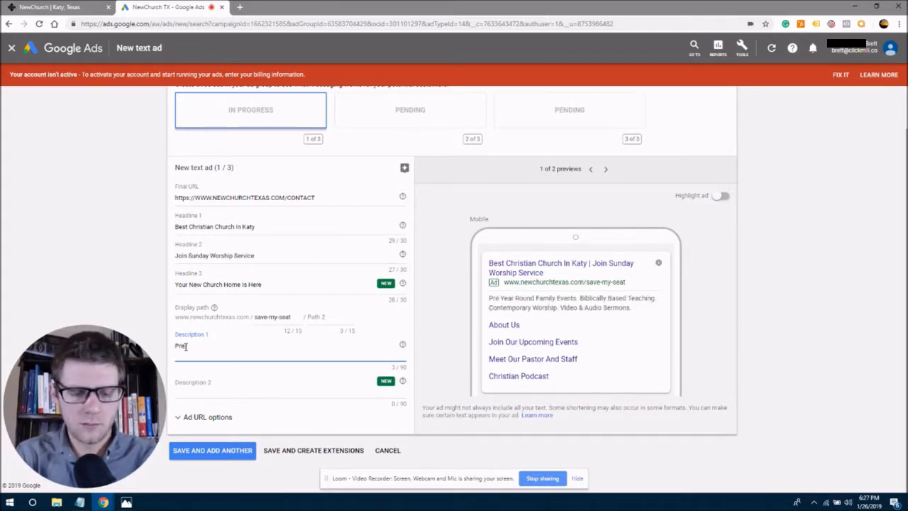
key(BackSpace)
key(BackSpace)
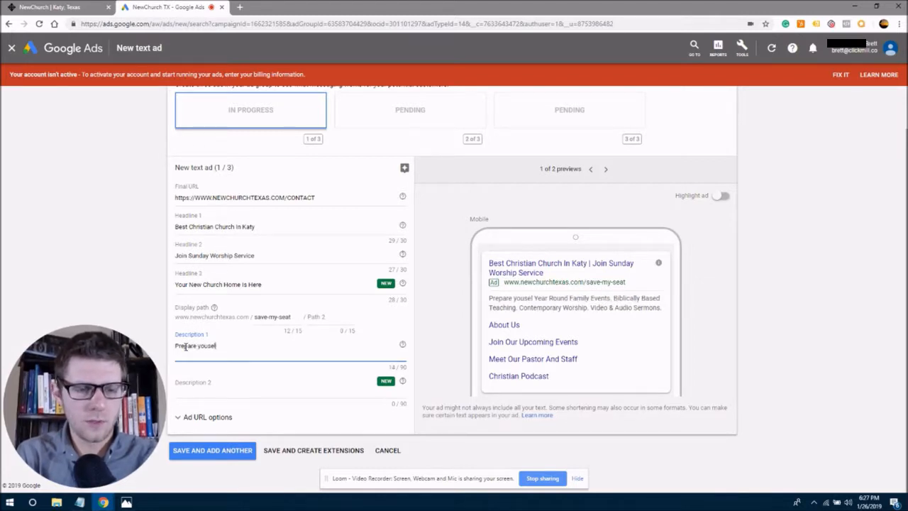
text(rself for)
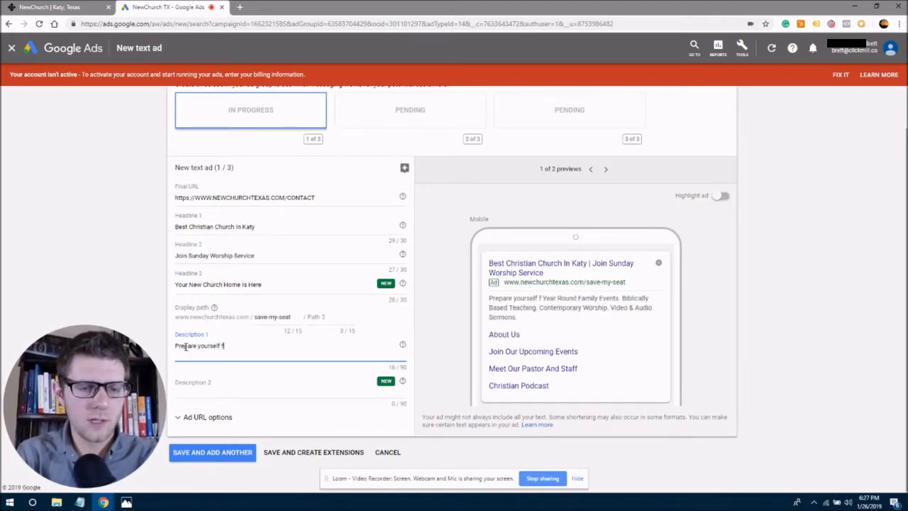
key(BackSpace)
key(BackSpace)
key(BackSpace)
key(BackSpace)
key(BackSpace)
key(BackSpace)
key(BackSpace)
key(BackSpace)
key(BackSpace)
key(BackSpace)
key(BackSpace)
key(BackSpace)
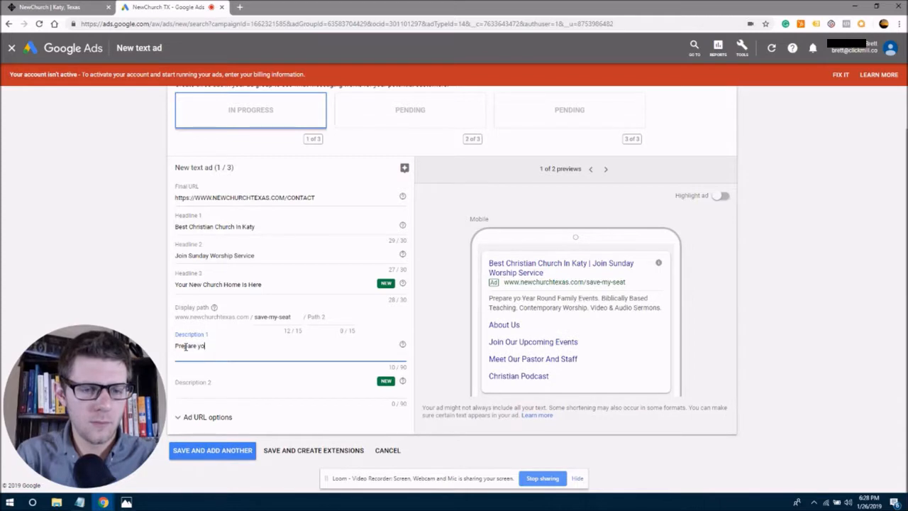
text(YouSe)
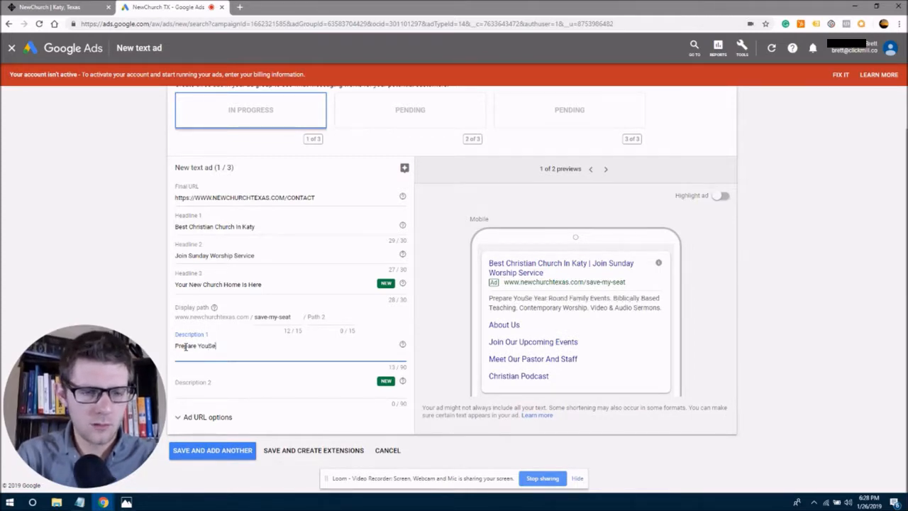
key(BackSpace)
key(BackSpace)
text(self For)
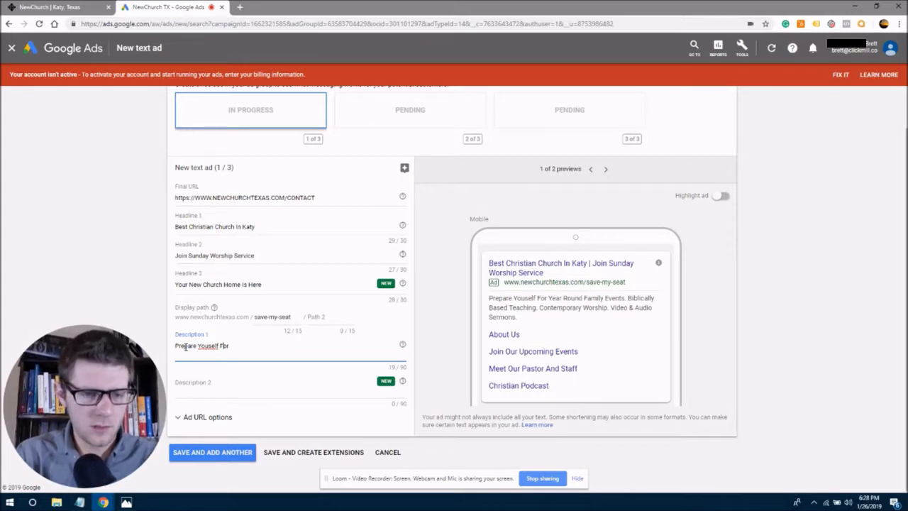
text(r)
key(Right)
key(Right)
key(Right)
key(Right)
key(Right)
key(Right)
key(Right)
key(Right)
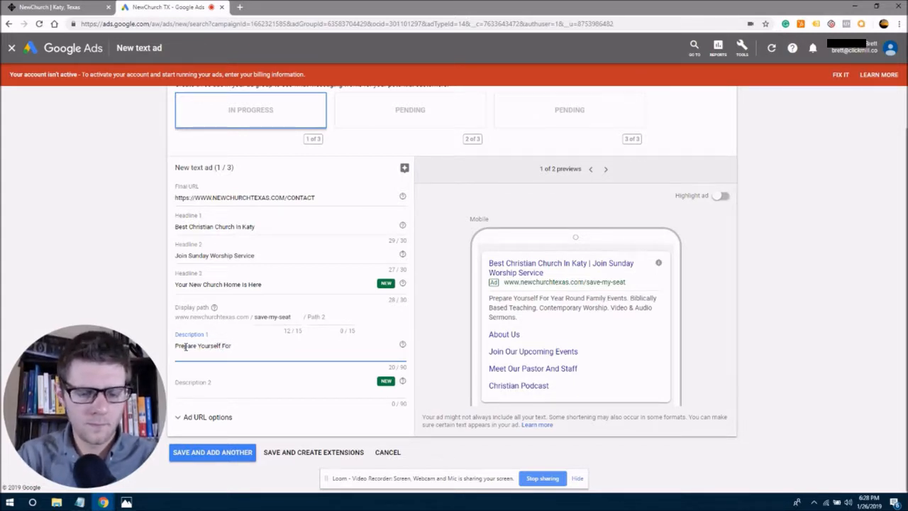
text(Biblical Te)
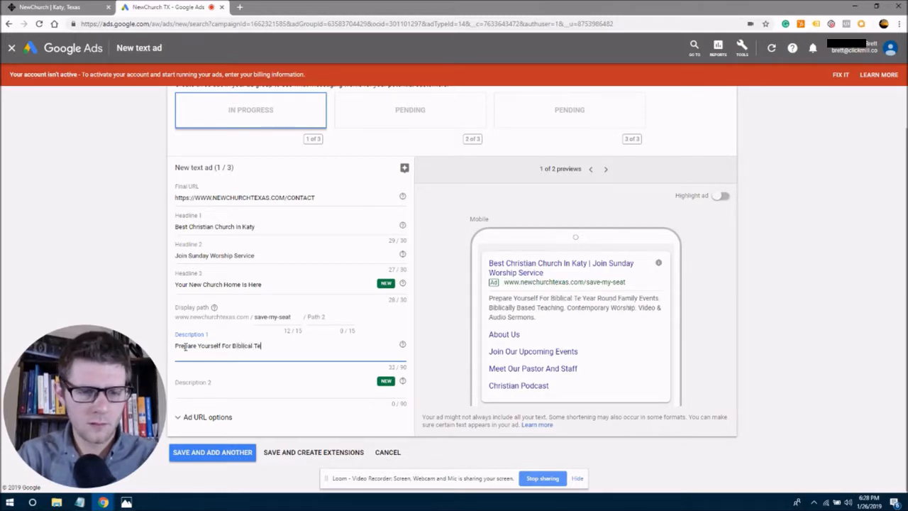
text(aching,)
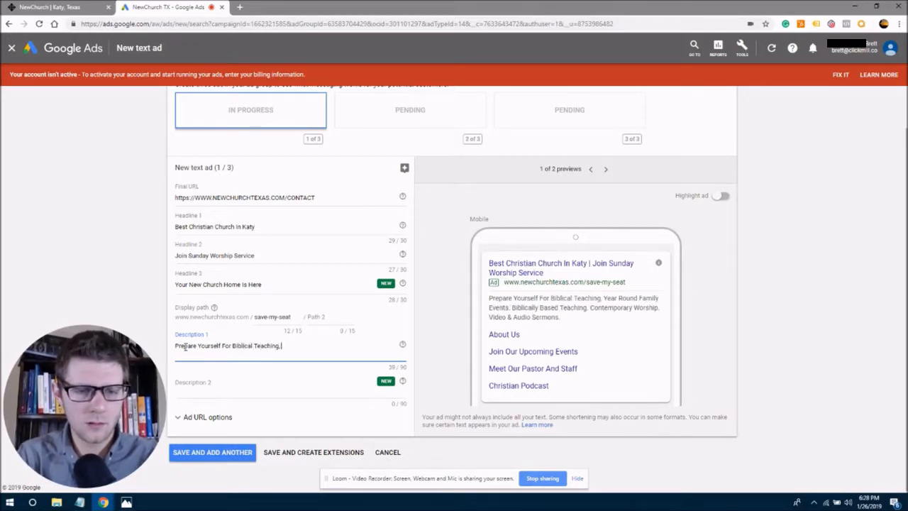
key(BackSpace)
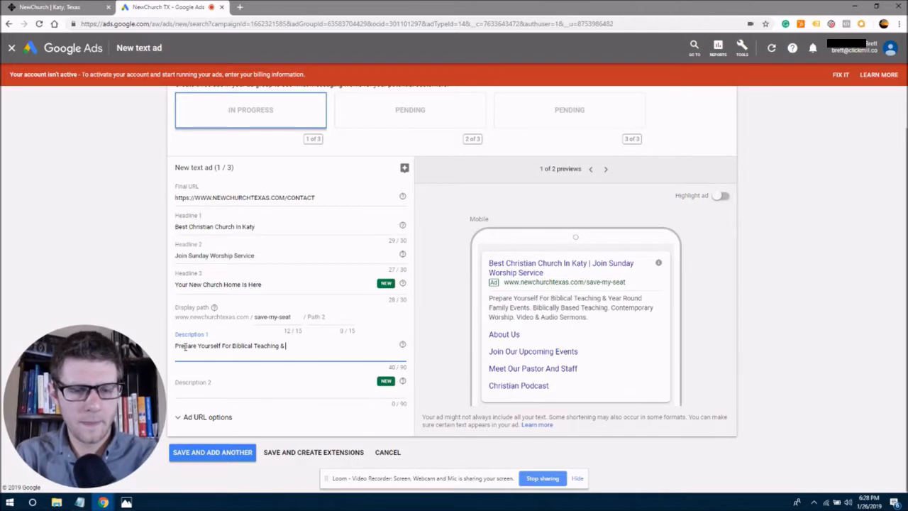
text(A Lo)
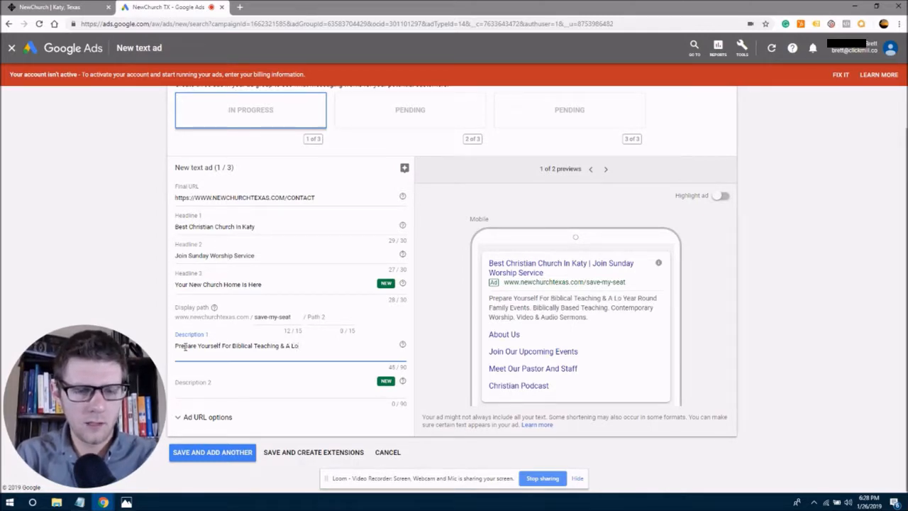
text(ving, In)
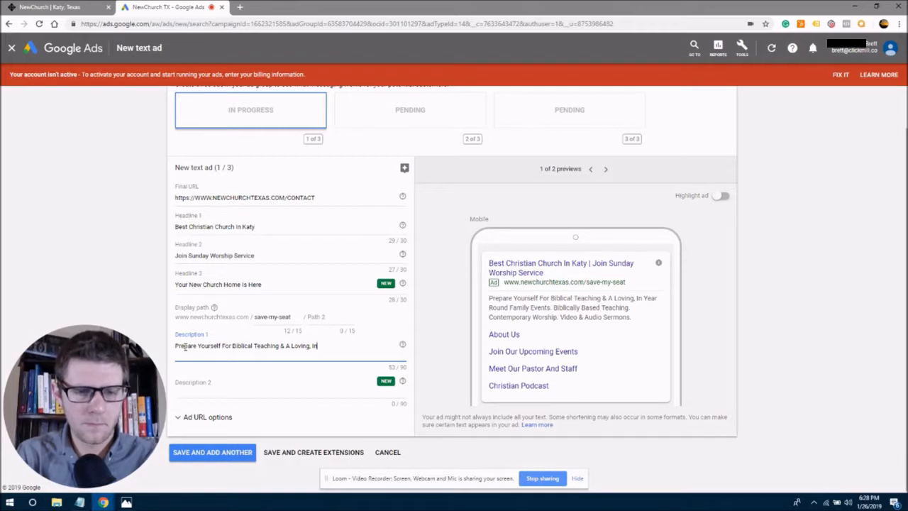
text(vit)
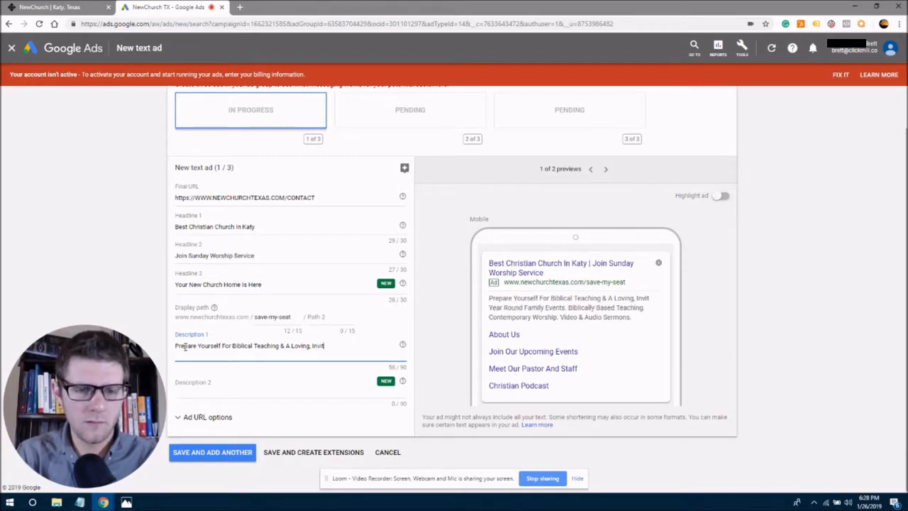
text(ing Atmosphere)
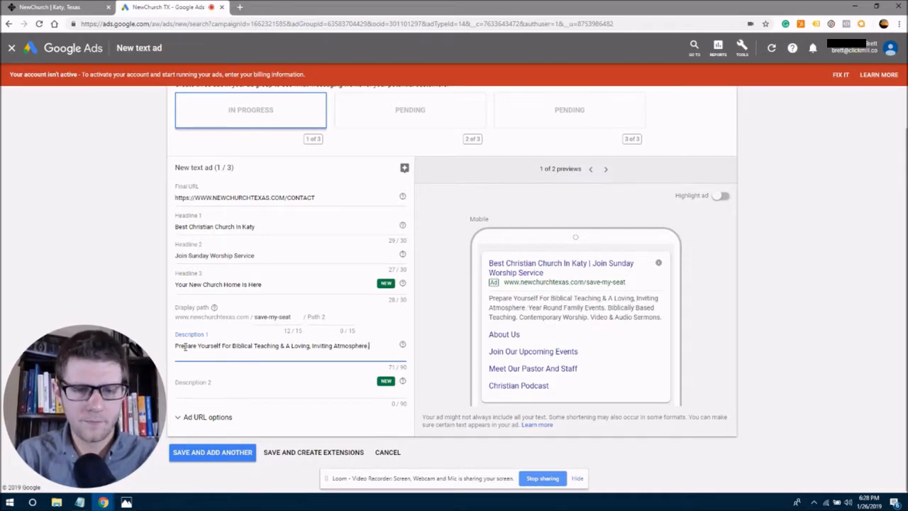
text(. Click Now)
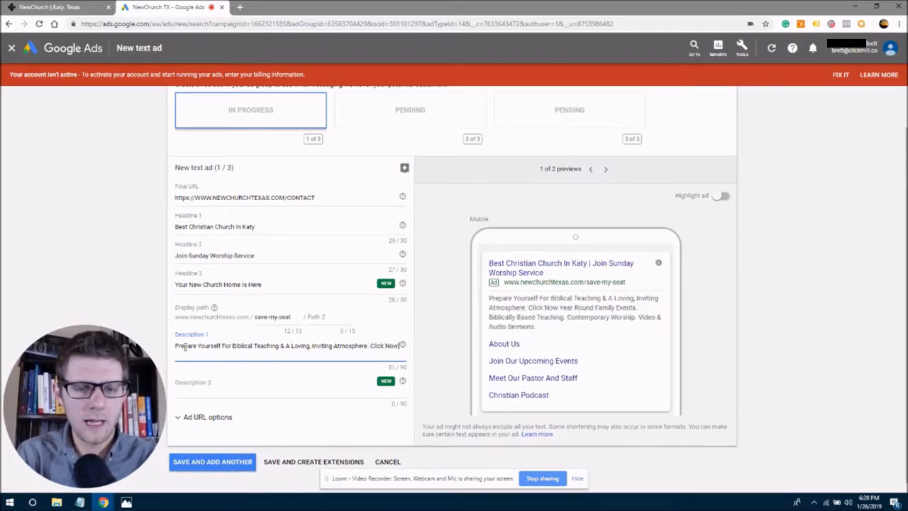
text( & Save)
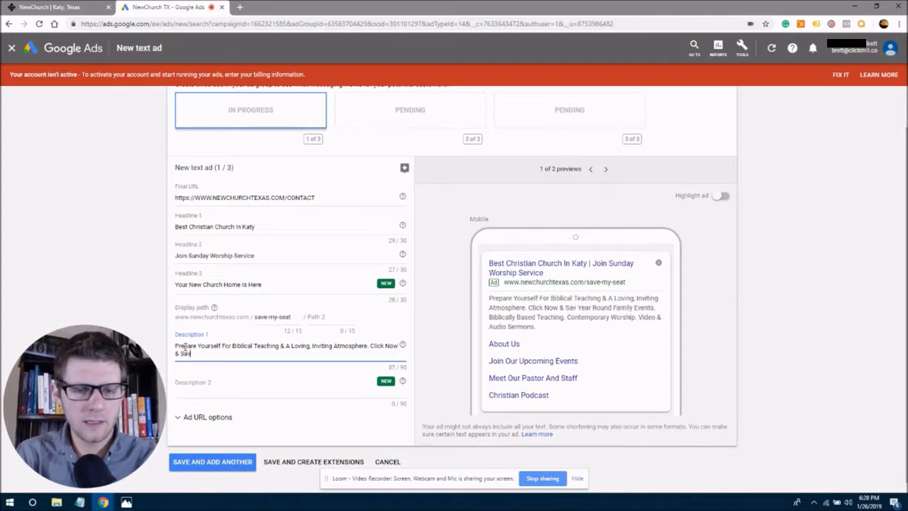
Replace the 'Click Now & Save' ending of Description 1 with 'Save Your Seat Today'.
key(BackSpace)
key(BackSpace)
key(BackSpace)
key(BackSpace)
key(BackSpace)
key(BackSpace)
key(BackSpace)
key(BackSpace)
key(BackSpace)
key(BackSpace)
key(BackSpace)
key(BackSpace)
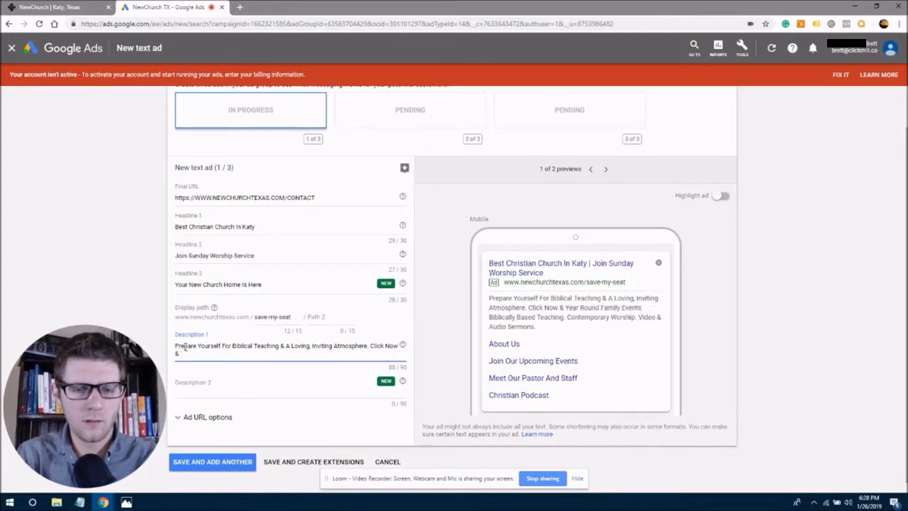
key(BackSpace)
key(BackSpace)
key(BackSpace)
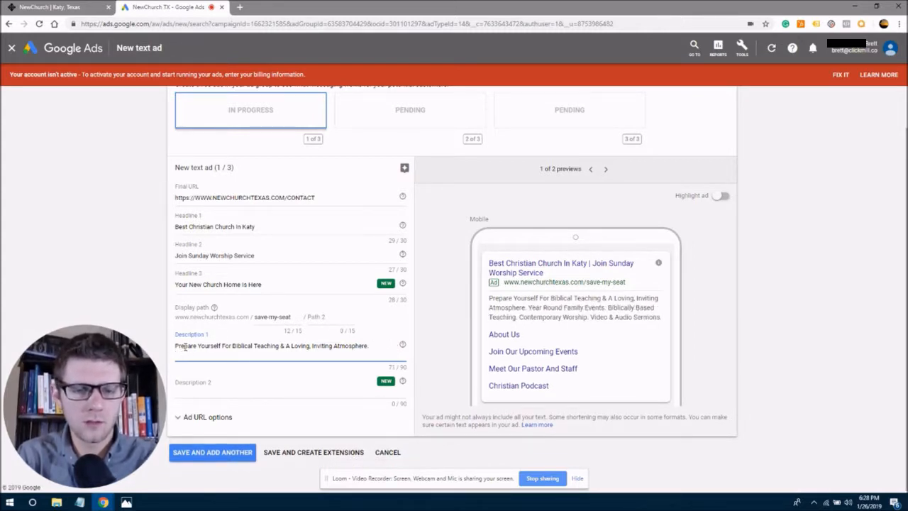
text(Save Your SE)
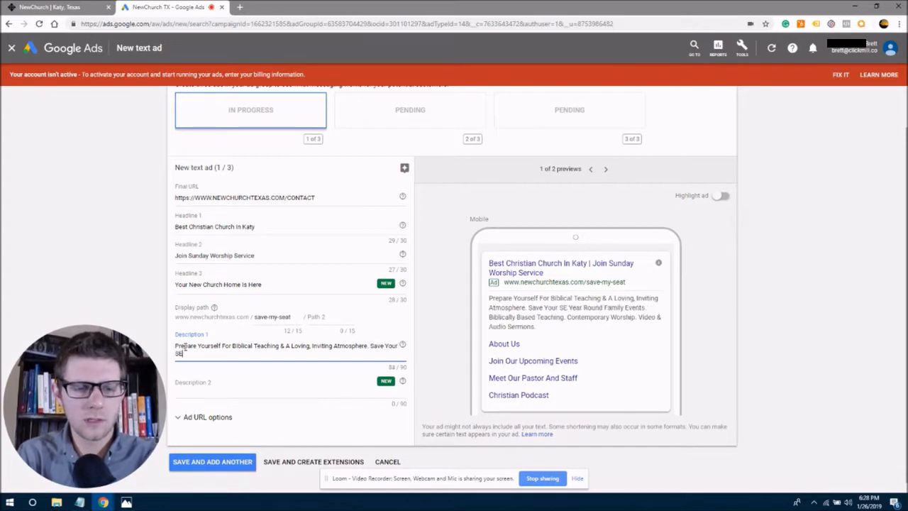
text(at Today)
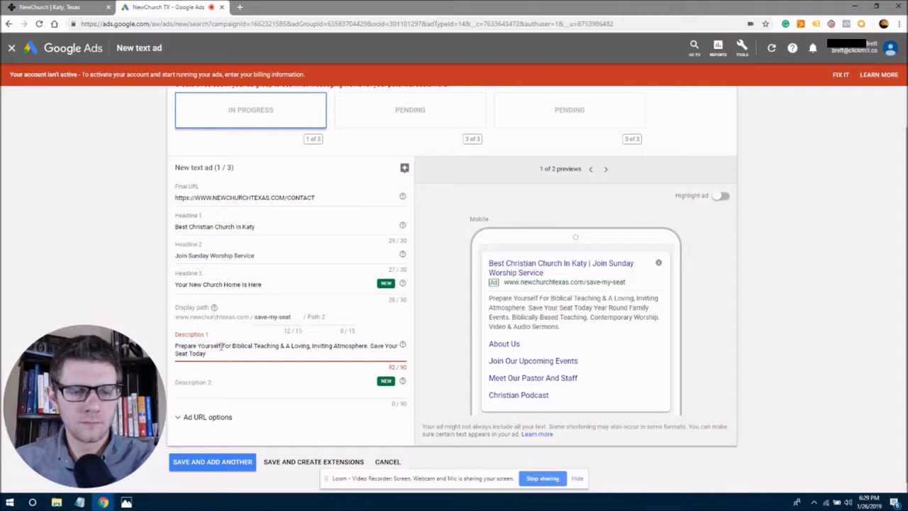
Replace 'Prepare Yourself' with 'Get Prepared' at the start of Description 1.
drag(221, 346, 175, 345)
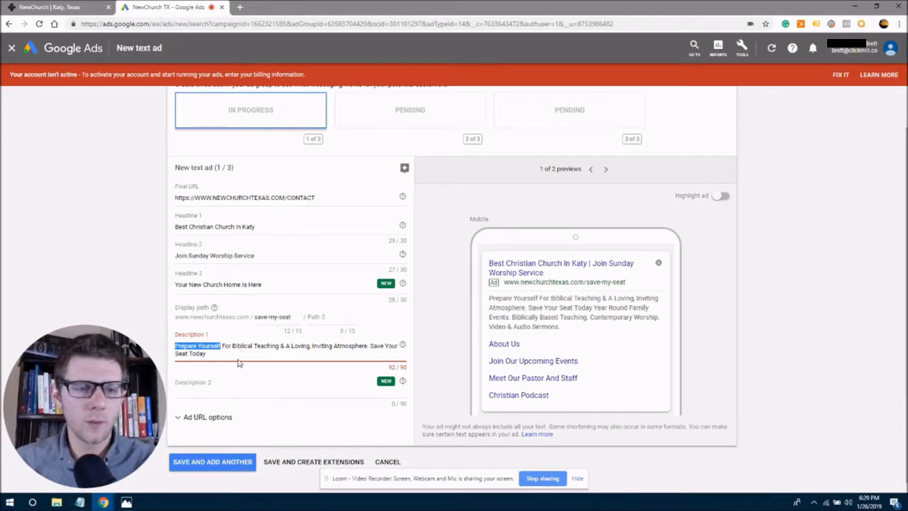
text(Get P)
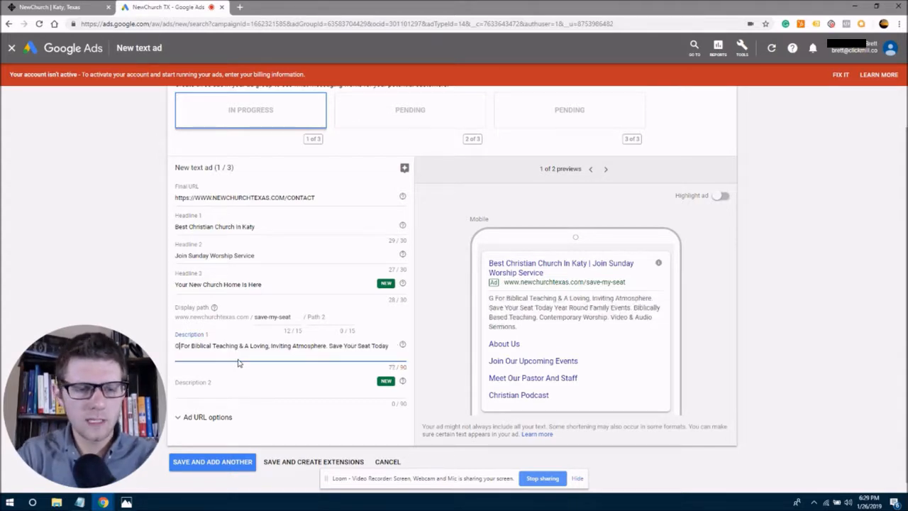
text(repared)
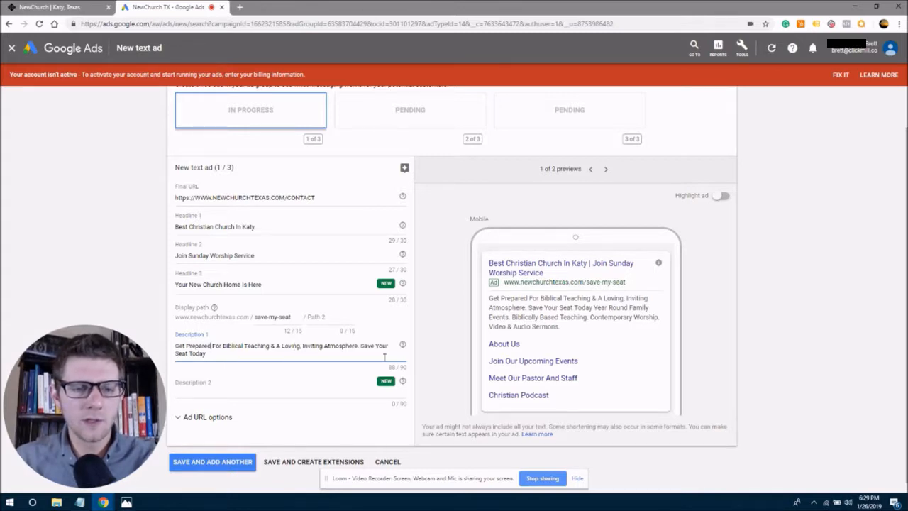
click(260, 352)
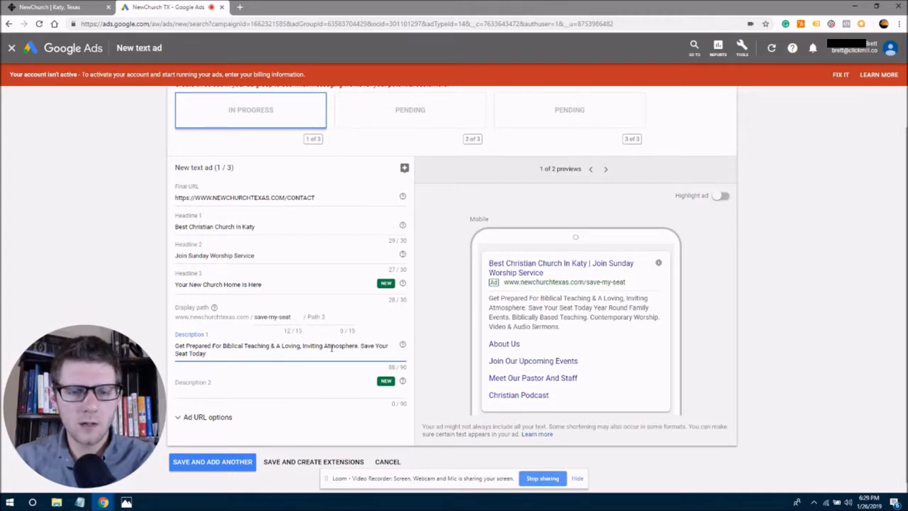
drag(330, 347, 376, 346)
click(360, 348)
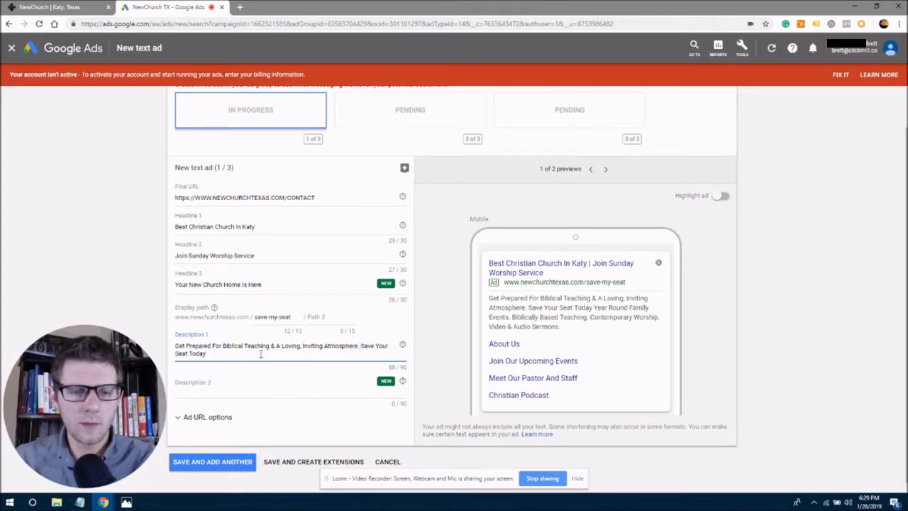
click(216, 385)
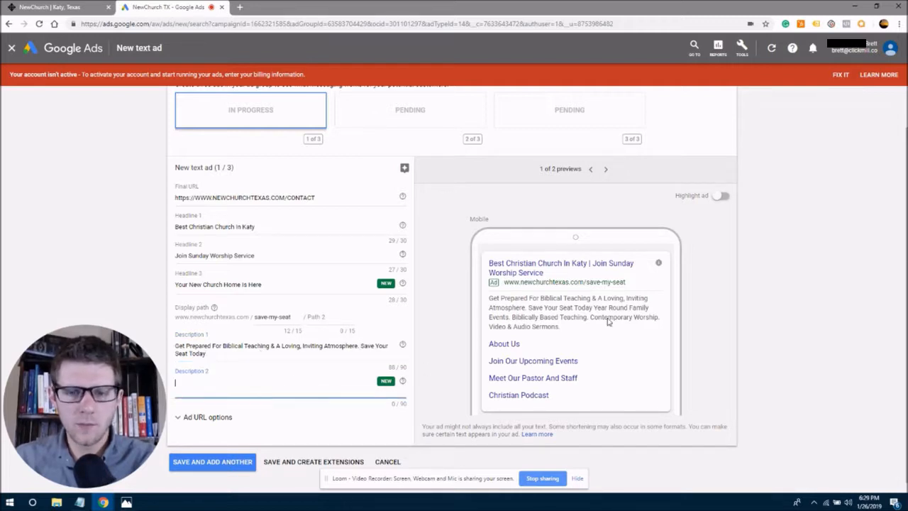
Type 'Join Us Sunday For Contemporary Worship Service. A Sermon, & Fellowship. Click For Directions' into Description 2.
drag(598, 308, 586, 311)
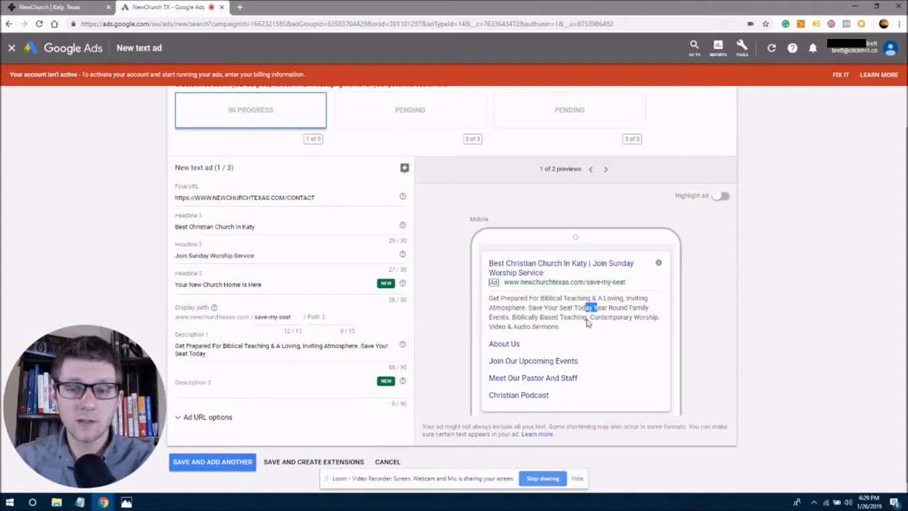
click(594, 311)
click(203, 386)
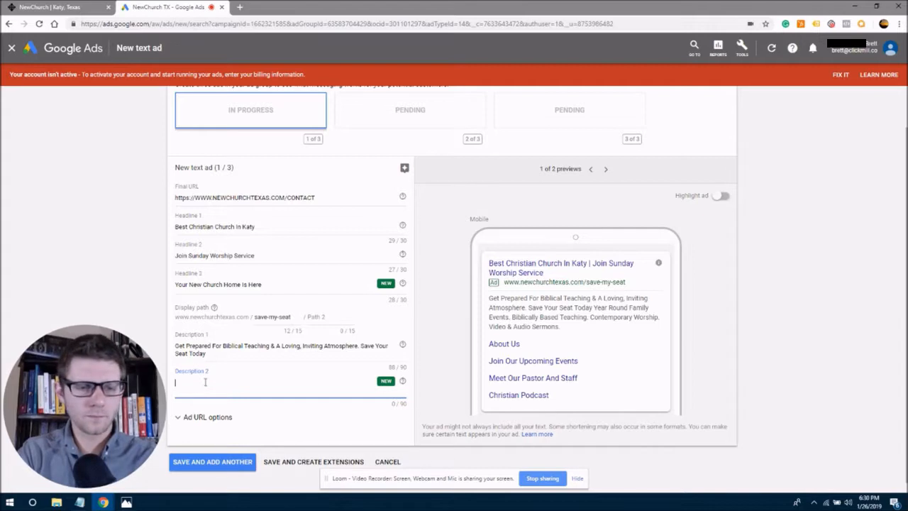
text(Join)
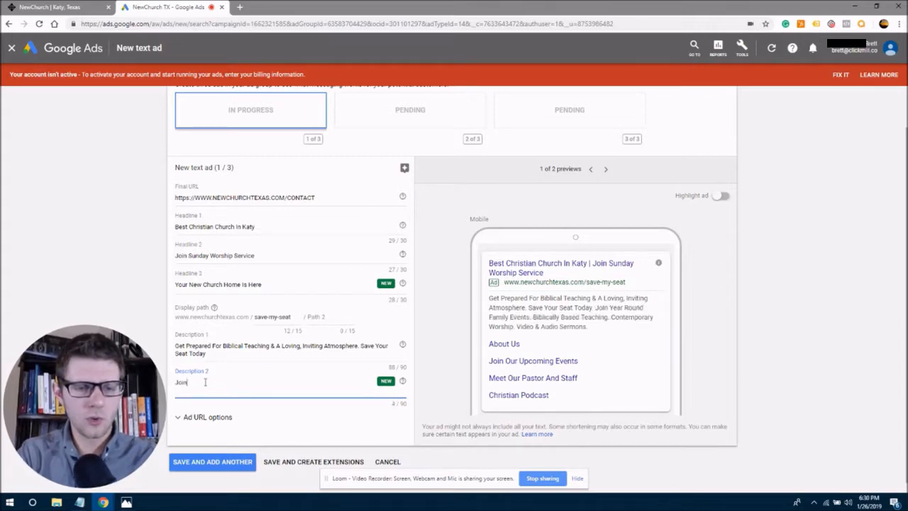
text( Us Sunday For )
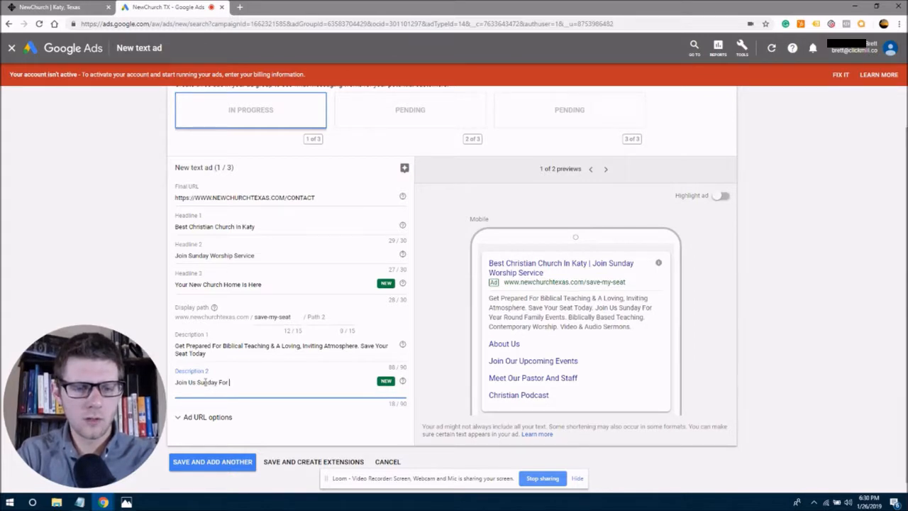
text(Contempora)
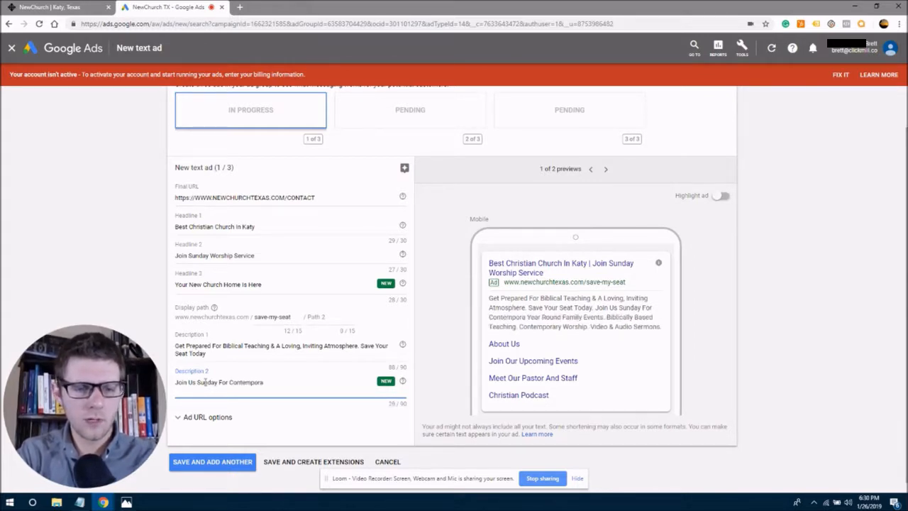
text(ry Worship)
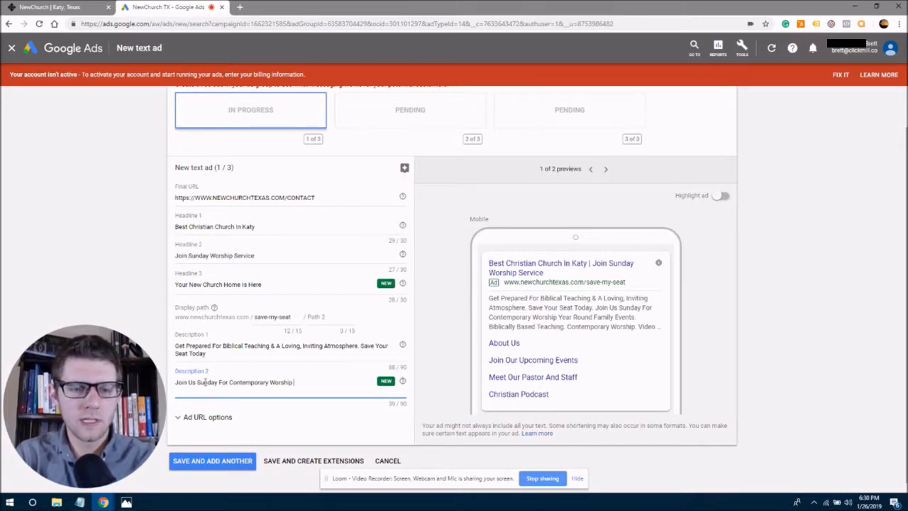
text(Service.)
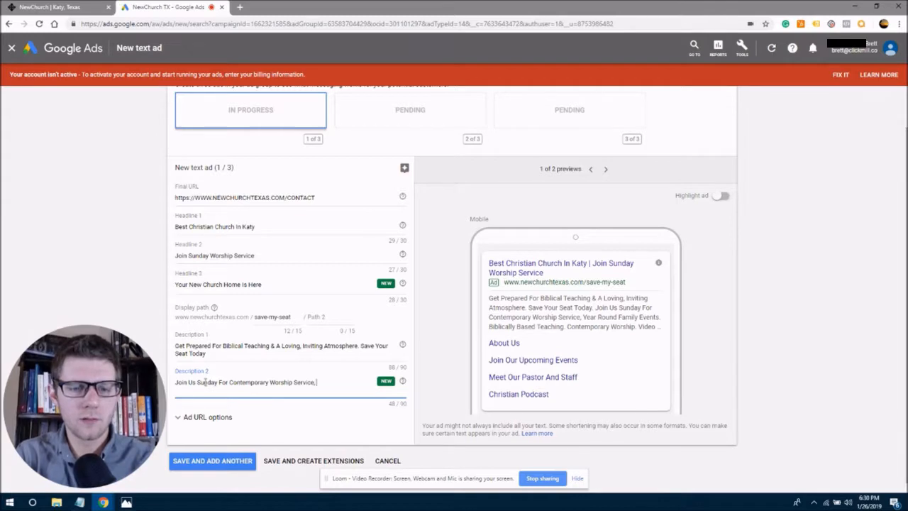
text( A Sermon)
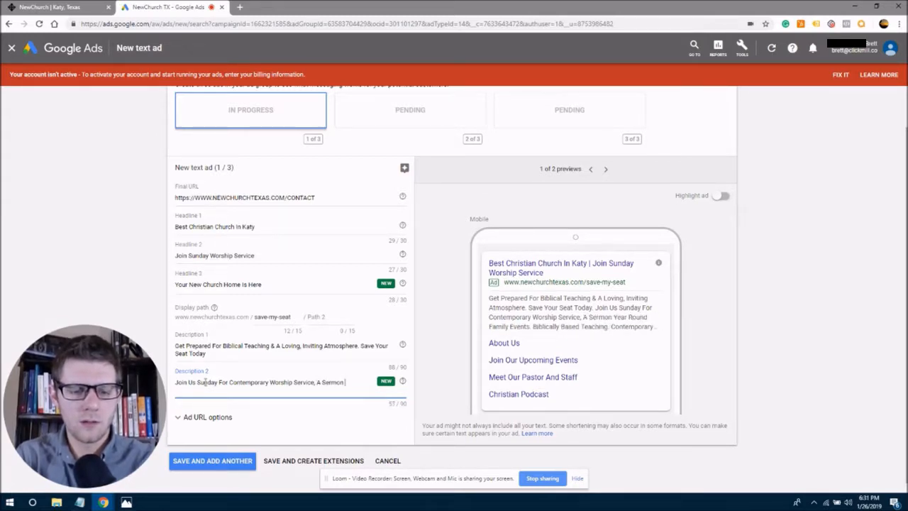
text(, & F)
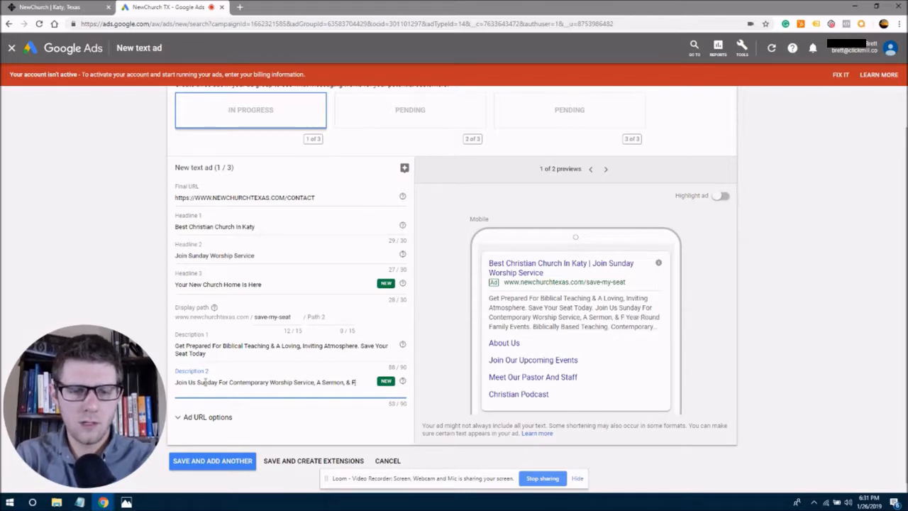
text(ellowship)
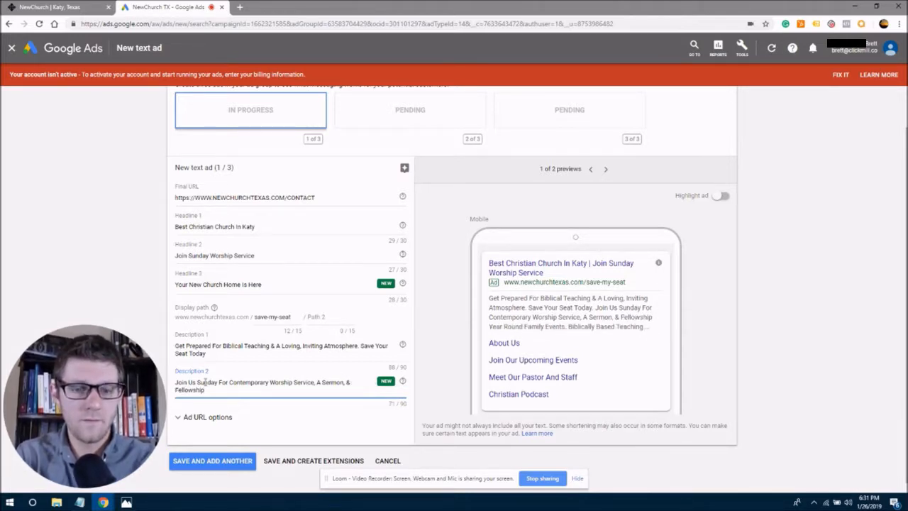
text(.)
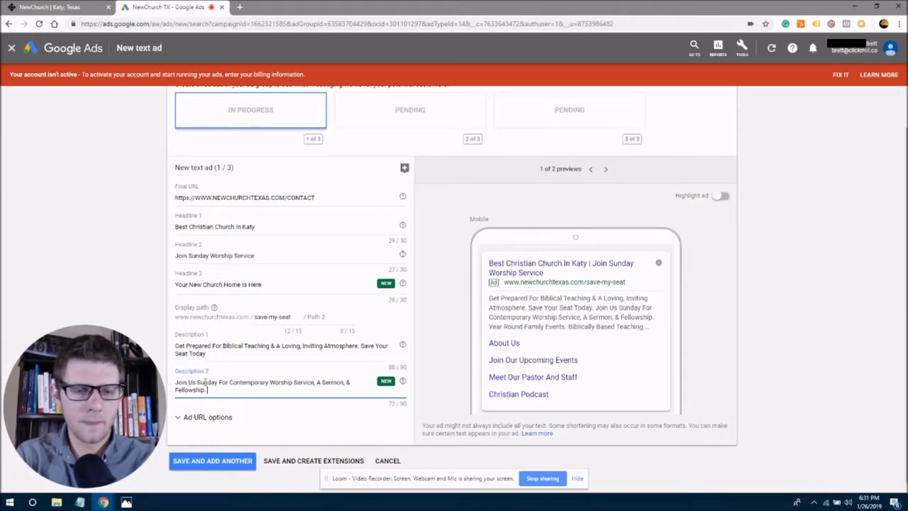
text( Click For)
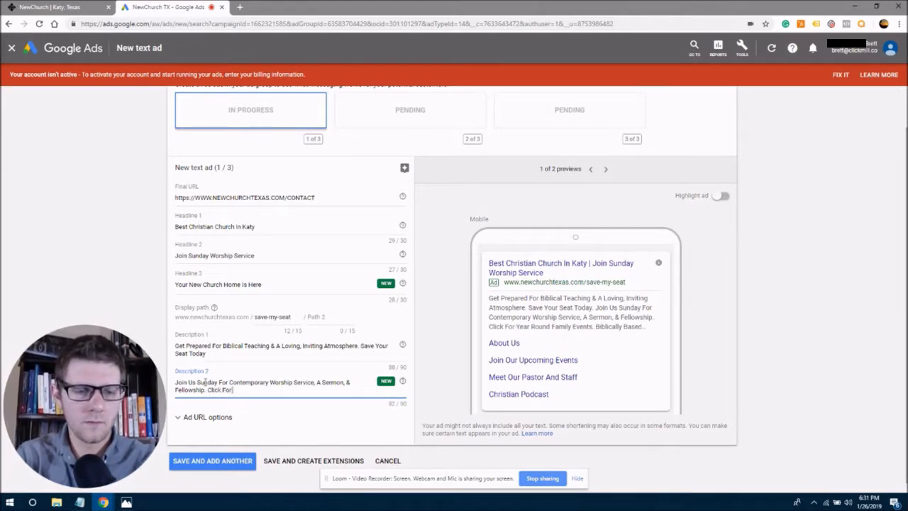
text( Directions)
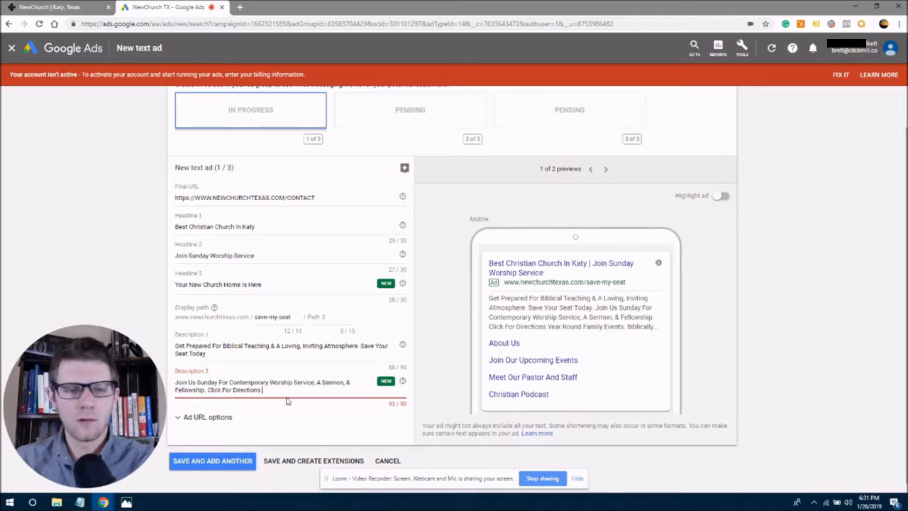
Delete 'Service' from Description 2 and end it with a period.
drag(207, 390, 315, 383)
key(BackSpace)
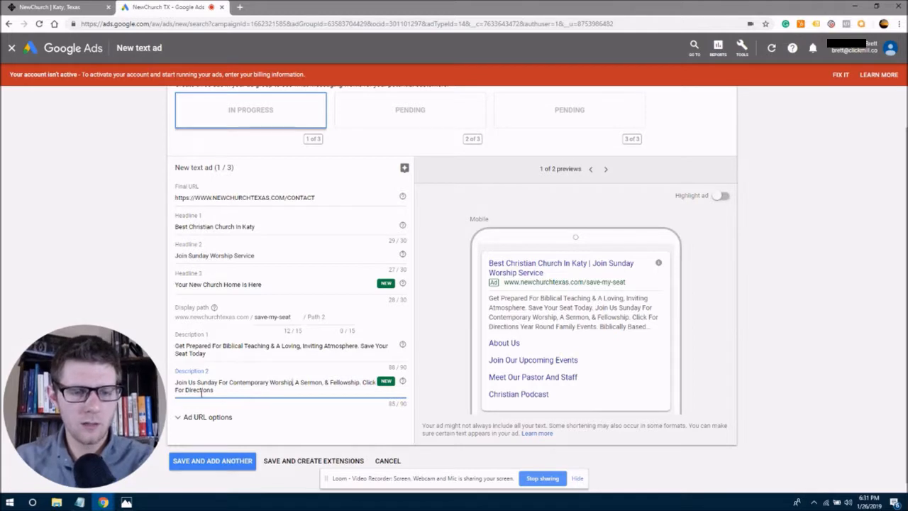
drag(192, 382, 231, 384)
click(238, 382)
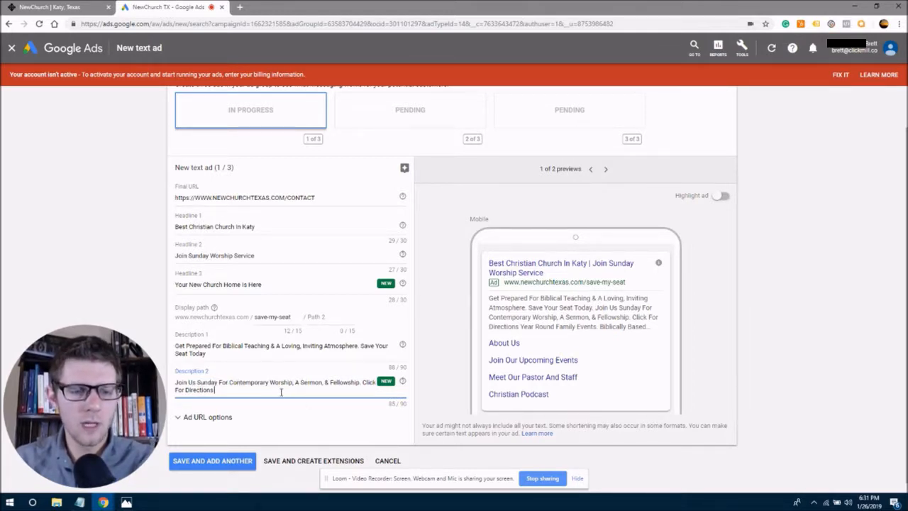
text(.)
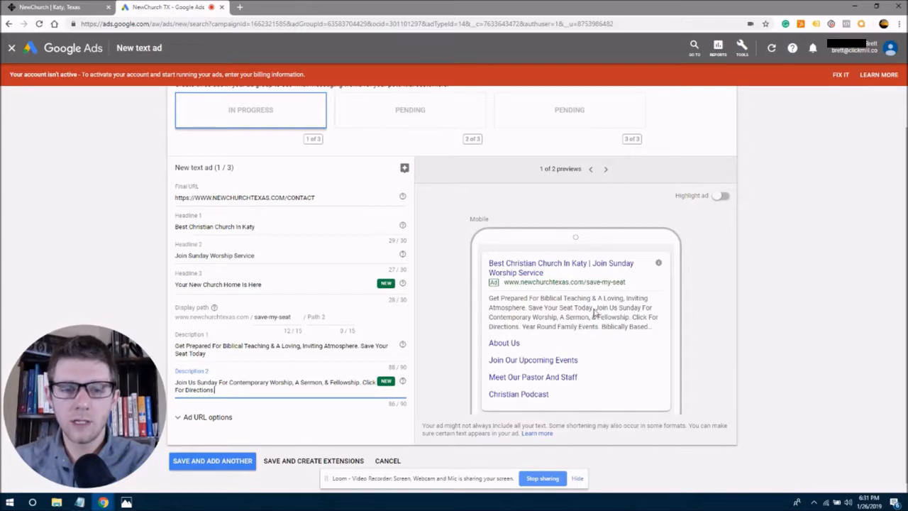
Save the first ad with Save and Add Another to start the second ad.
click(220, 353)
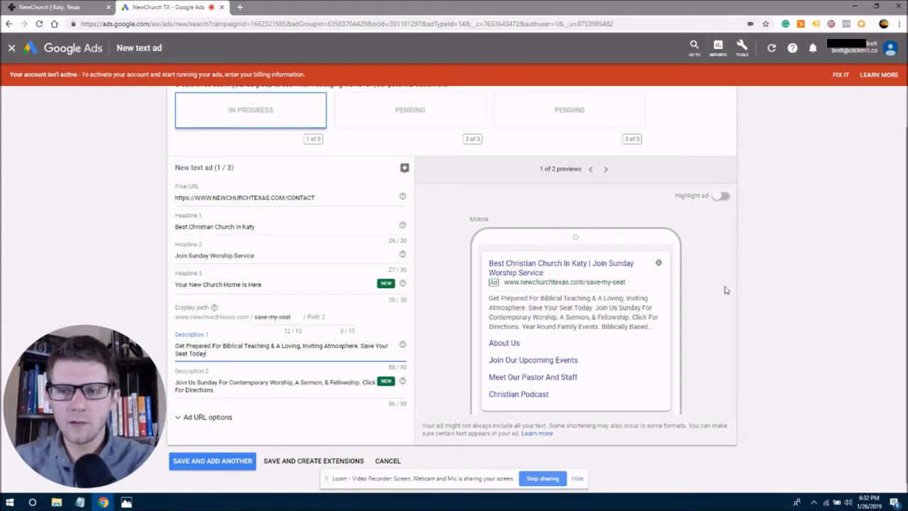
scroll(725, 290, up, 1)
drag(906, 158, 906, 159)
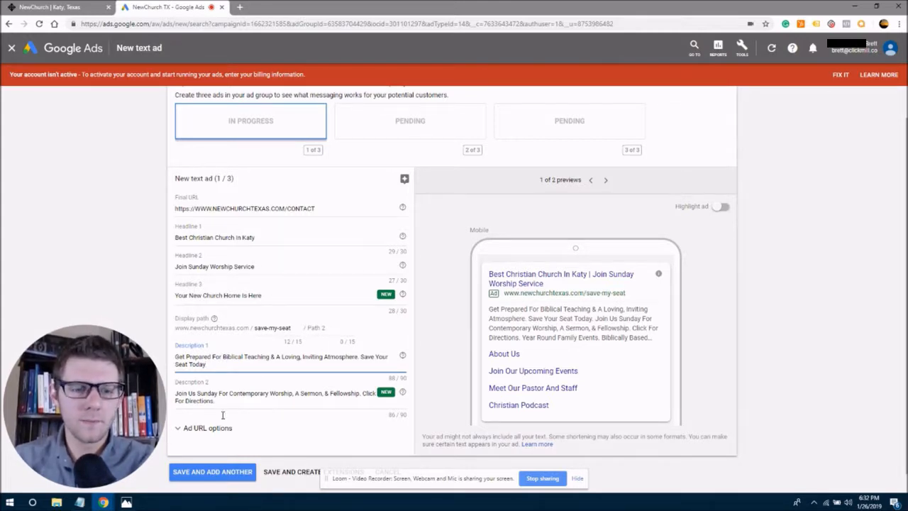
click(209, 477)
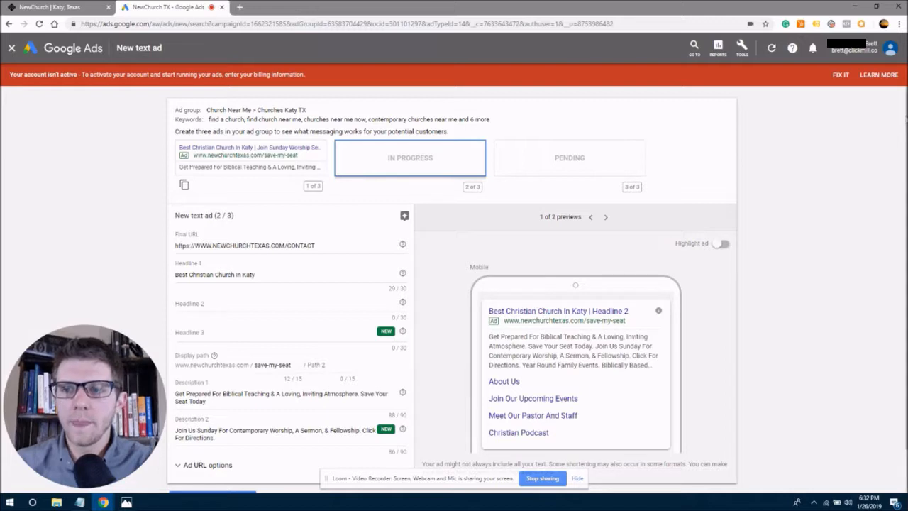
scroll(903, 131, down, 1)
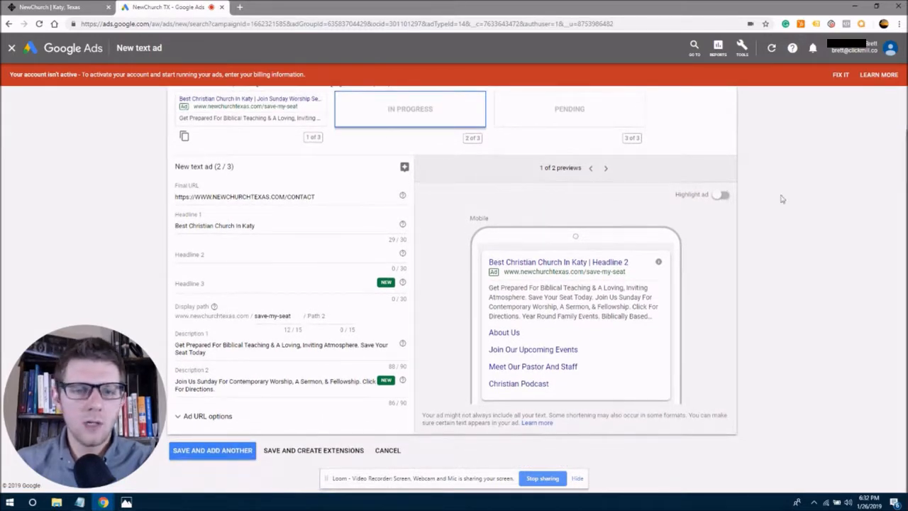
drag(264, 228, 180, 227)
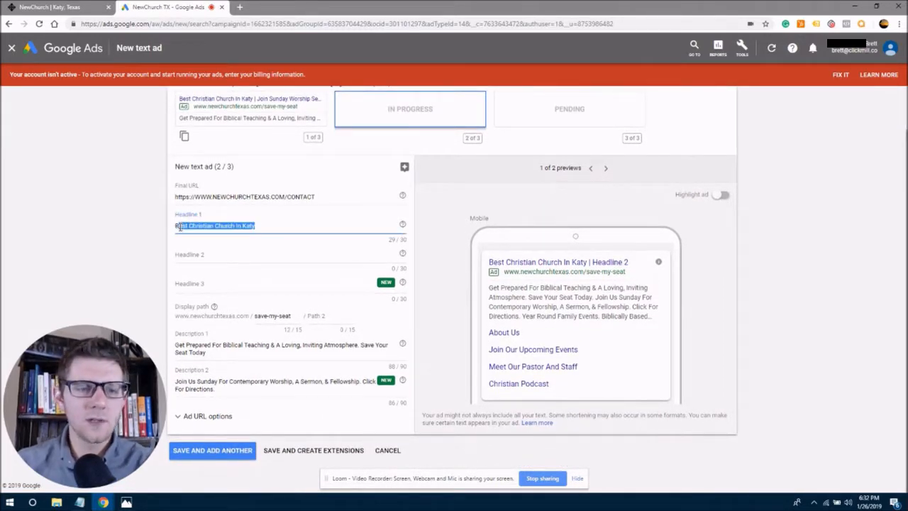
click(180, 227)
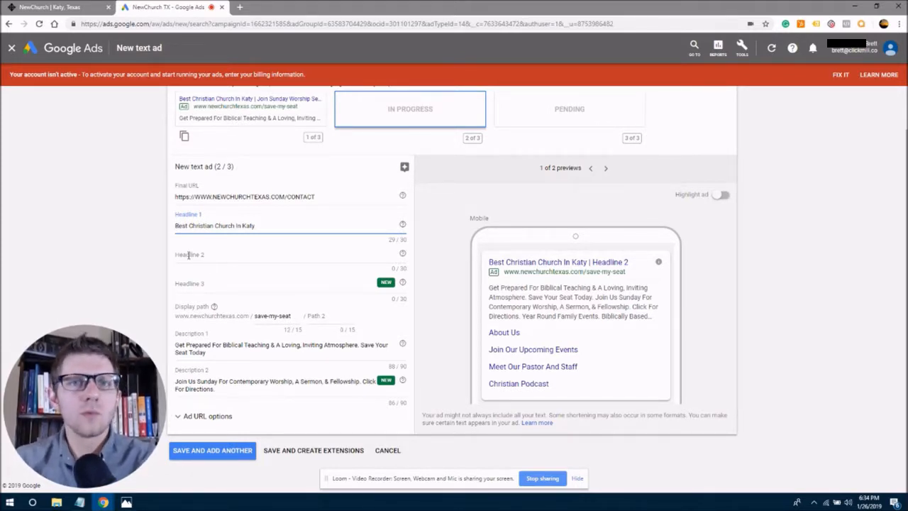
Replace Headline 1 with 'Christian Church In Katy Texas'.
triple_click(212, 225)
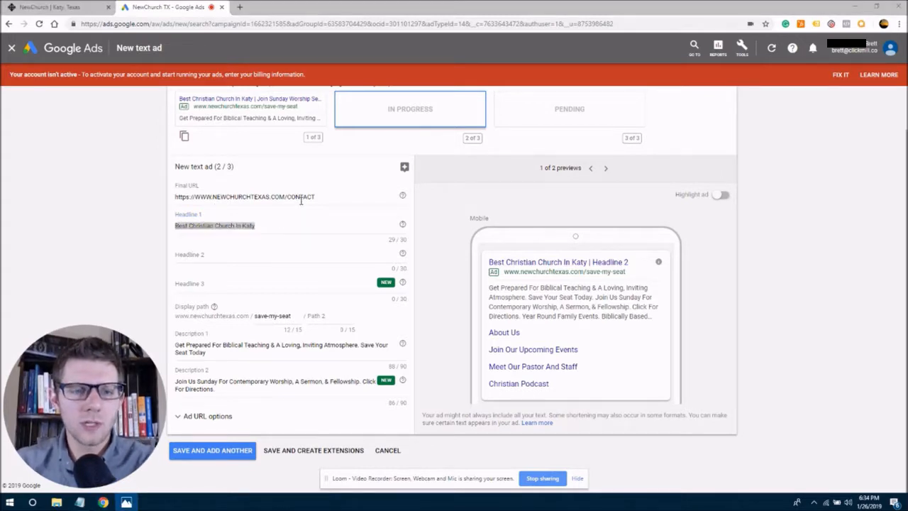
triple_click(262, 224)
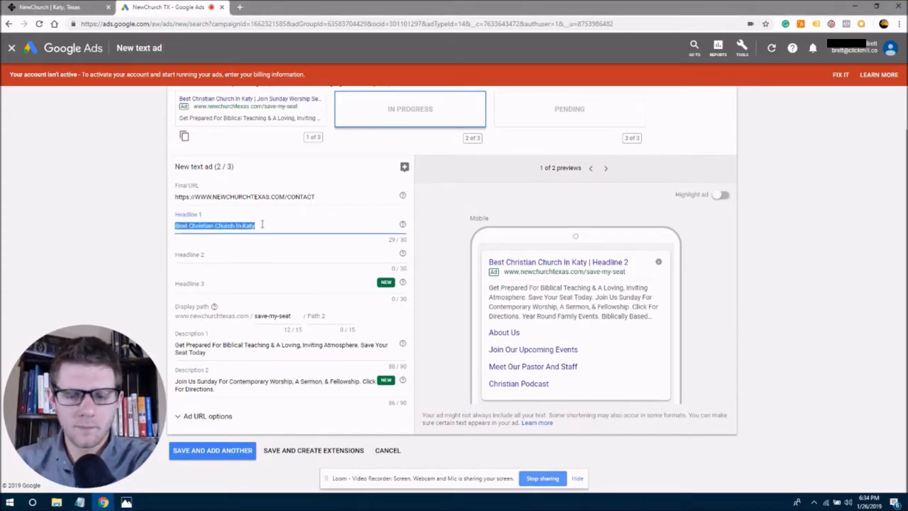
key(BackSpace)
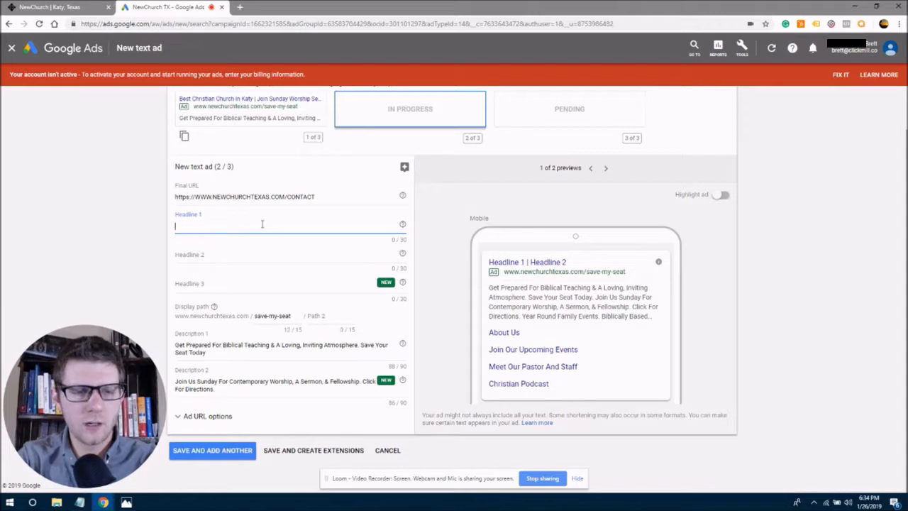
text(Chris)
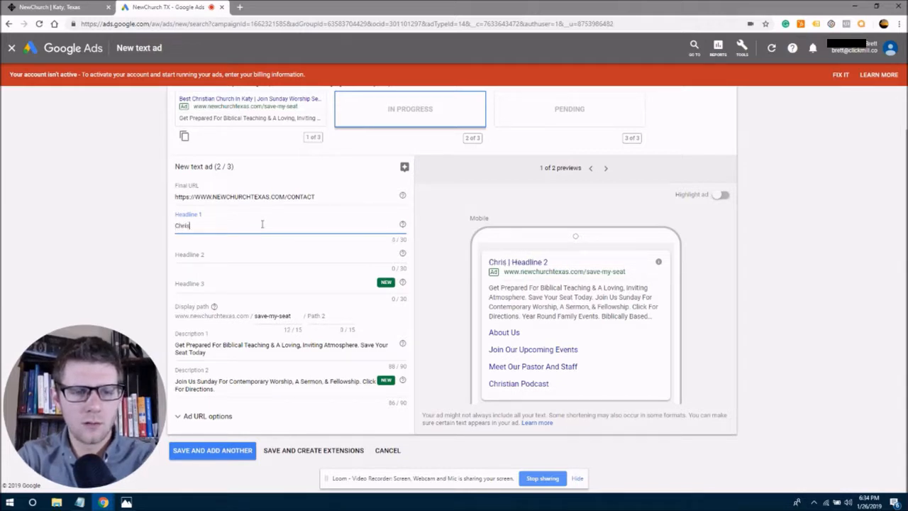
text(tian Church I)
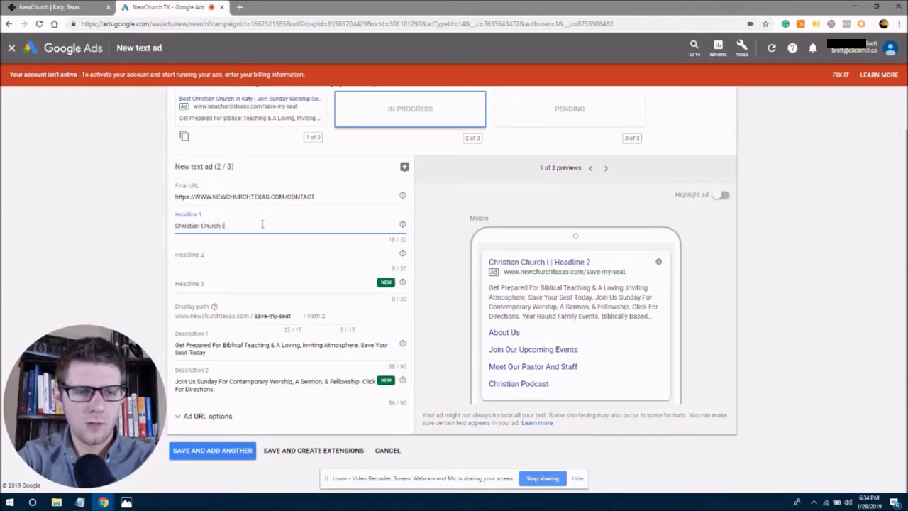
text(n Katy T)
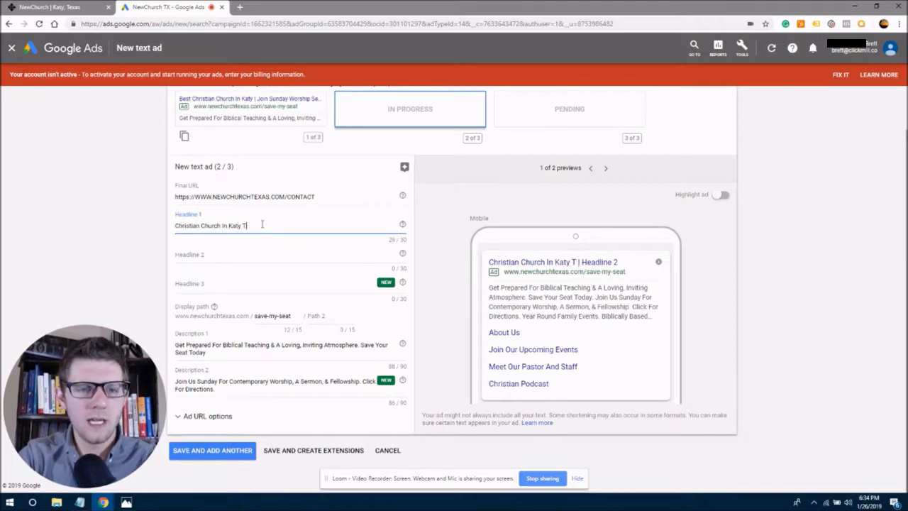
text(exas)
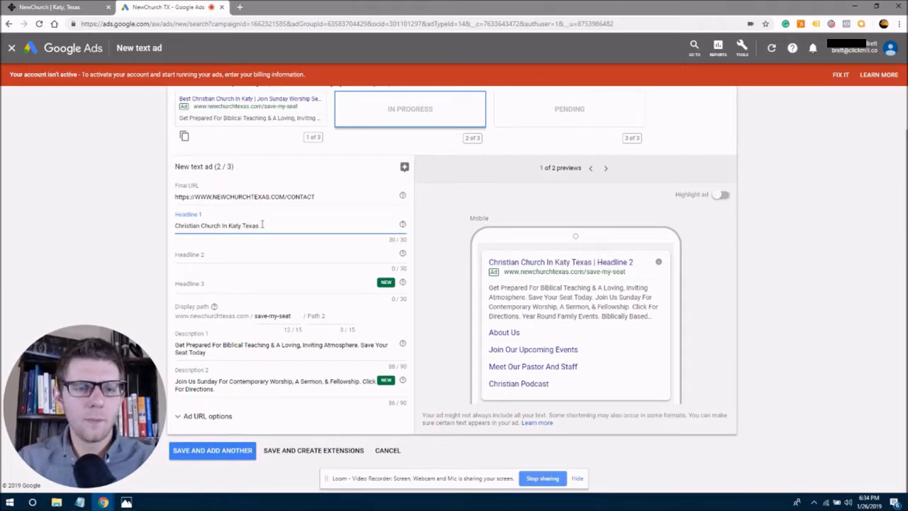
drag(262, 225, 244, 225)
click(242, 225)
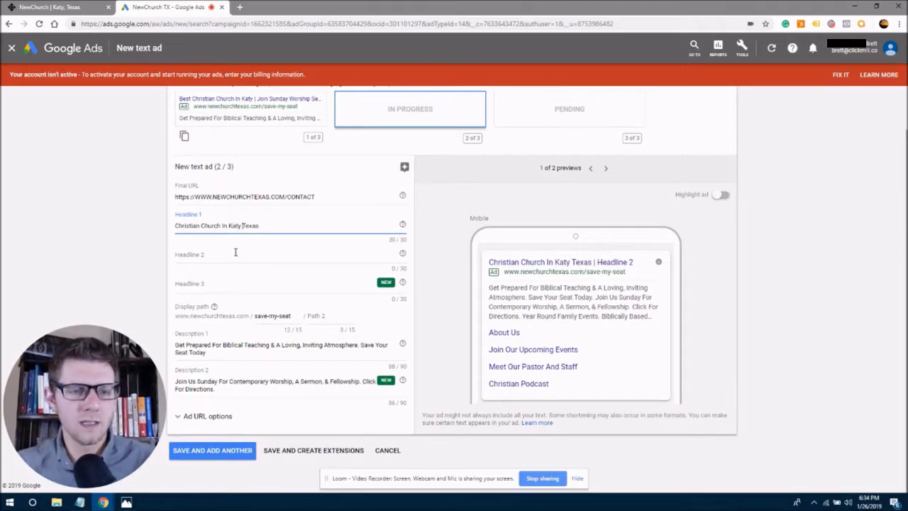
Set Headline 2 to 'Click Now For Service Times' and Headline 3 to 'Friendly,Loving Atmosphere'.
click(235, 253)
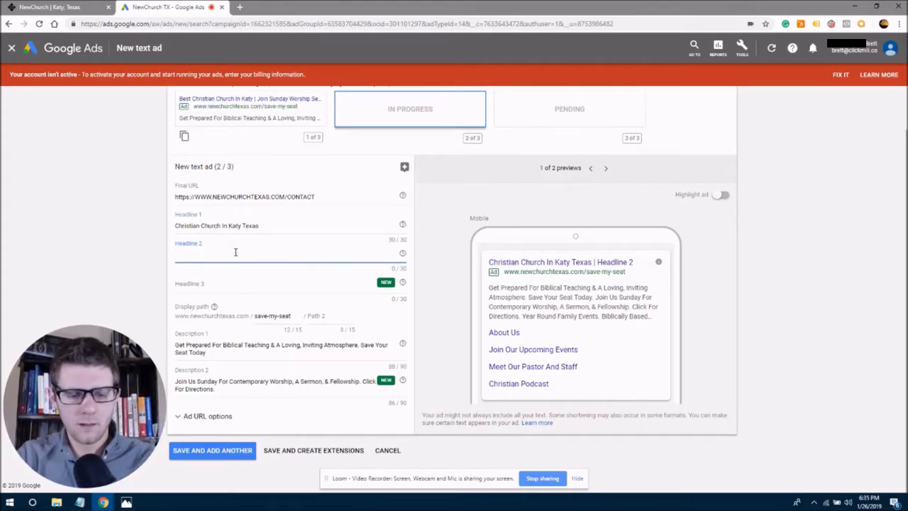
text(Cli)
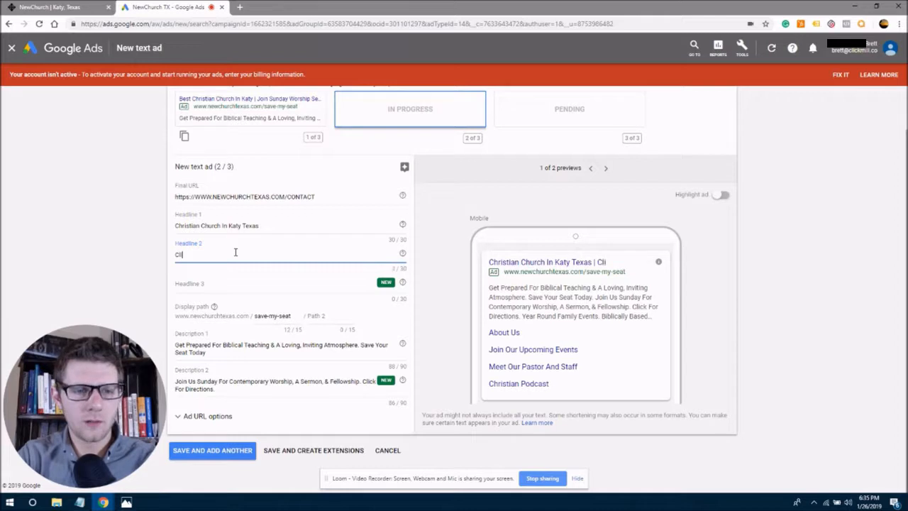
text(ck Now For S)
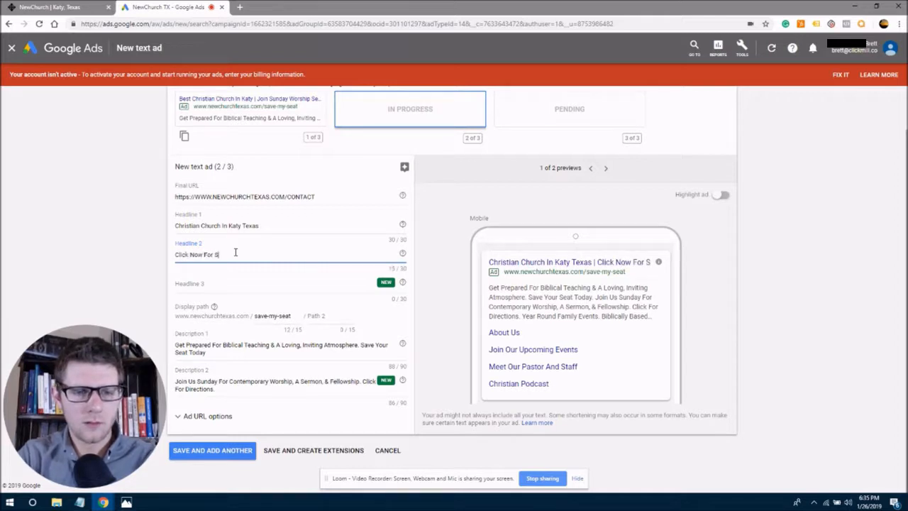
text(ervice Times)
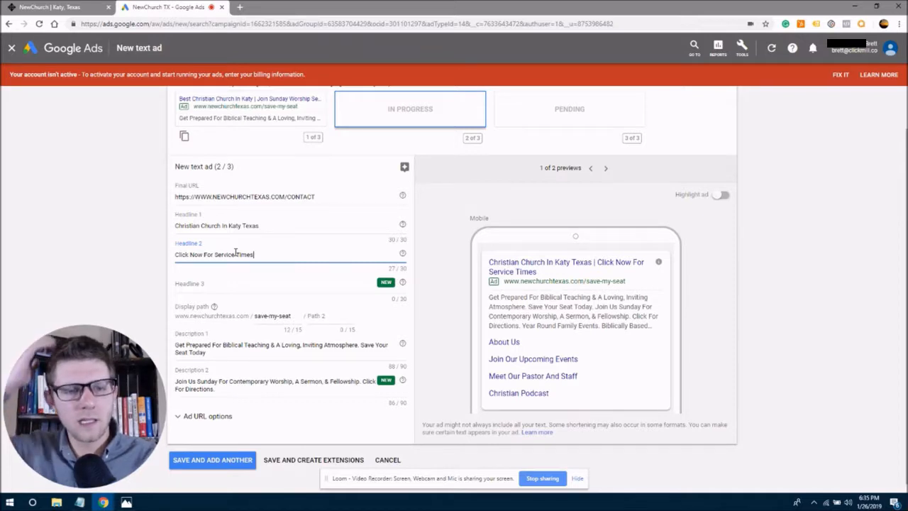
click(220, 291)
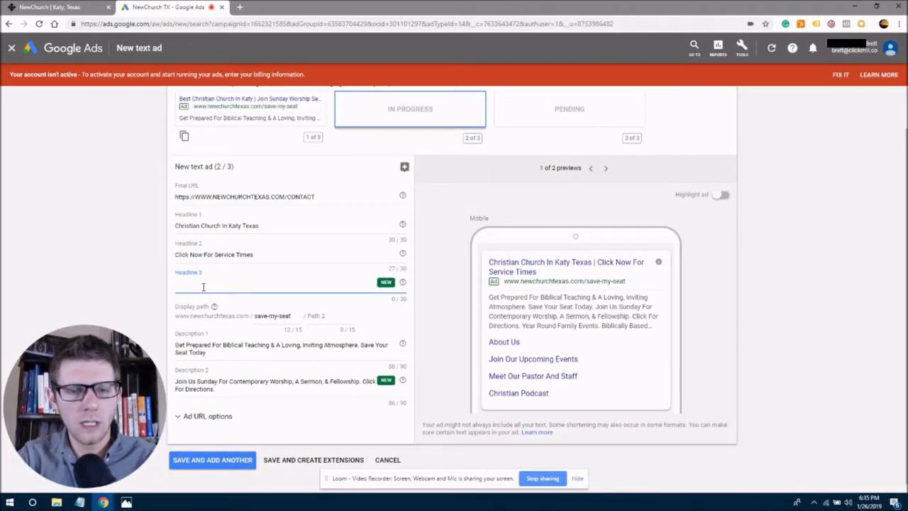
text(F)
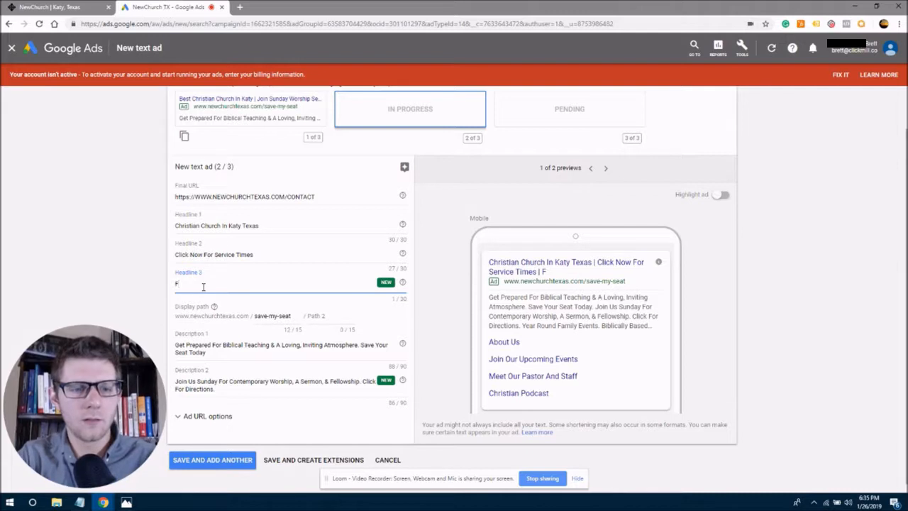
text(riendly)
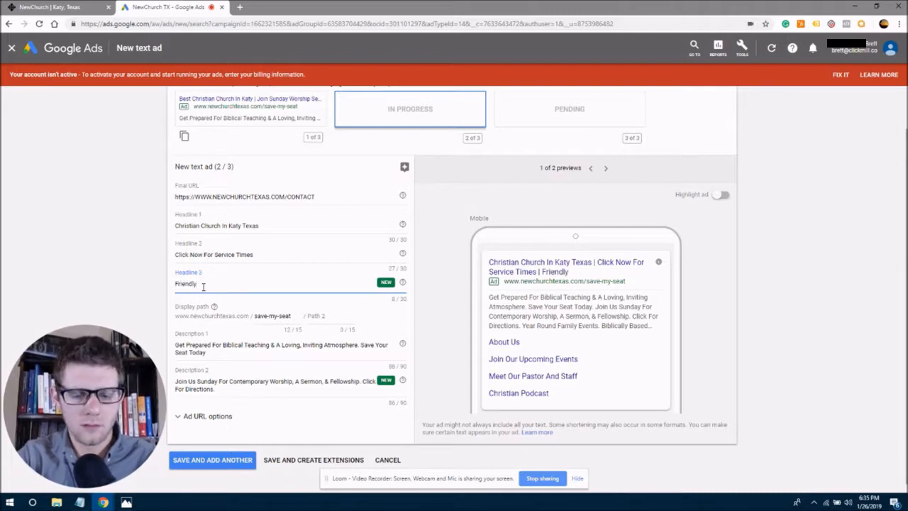
text(,Loving At)
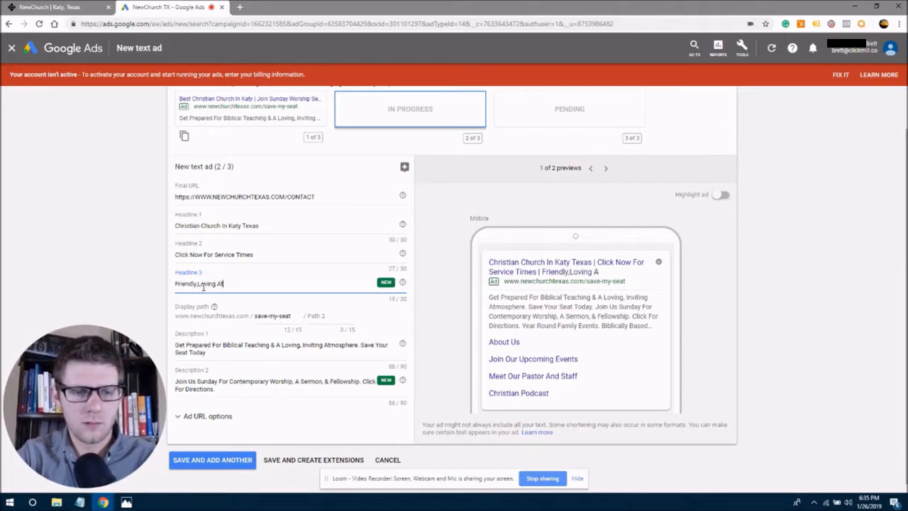
text(mosphere)
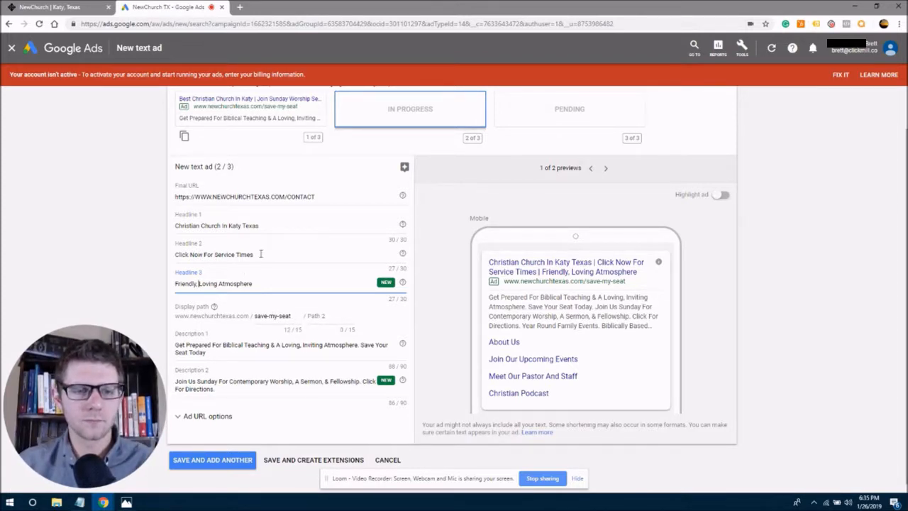
Change Headline 2's ending from 'For Service Times' to 'To Save Your Seat', fixing the 'SEat' typo.
drag(257, 254, 170, 254)
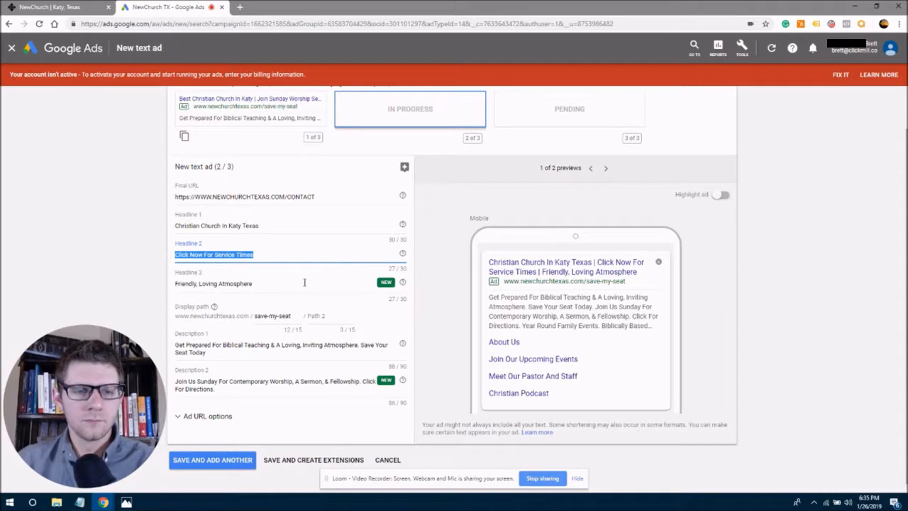
click(203, 255)
click(266, 256)
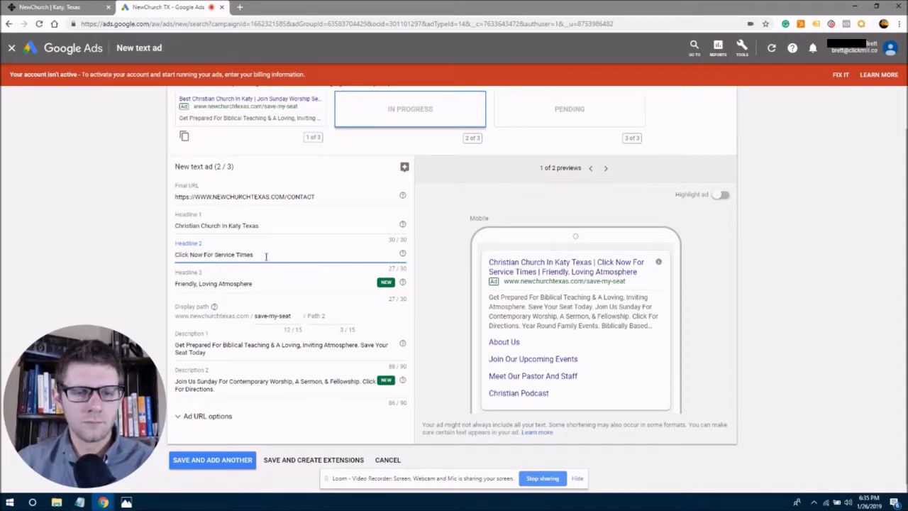
drag(254, 254, 203, 254)
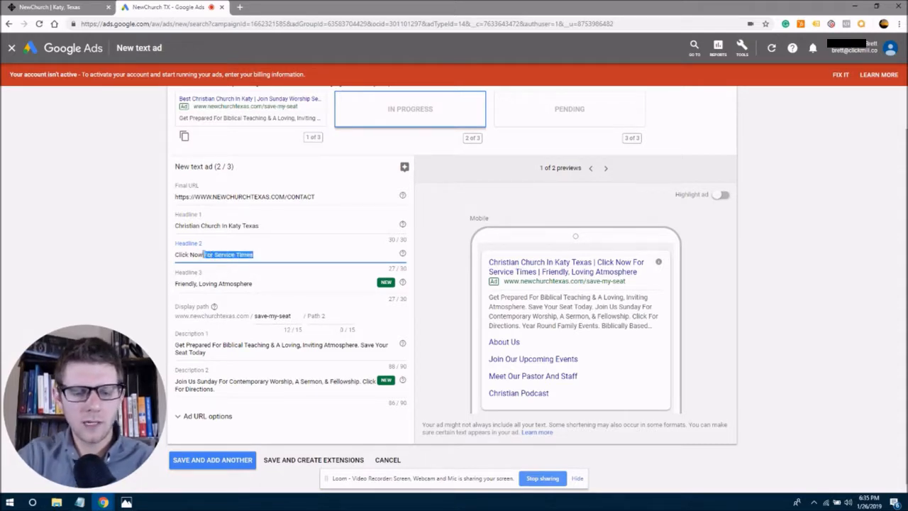
text(To Save Your)
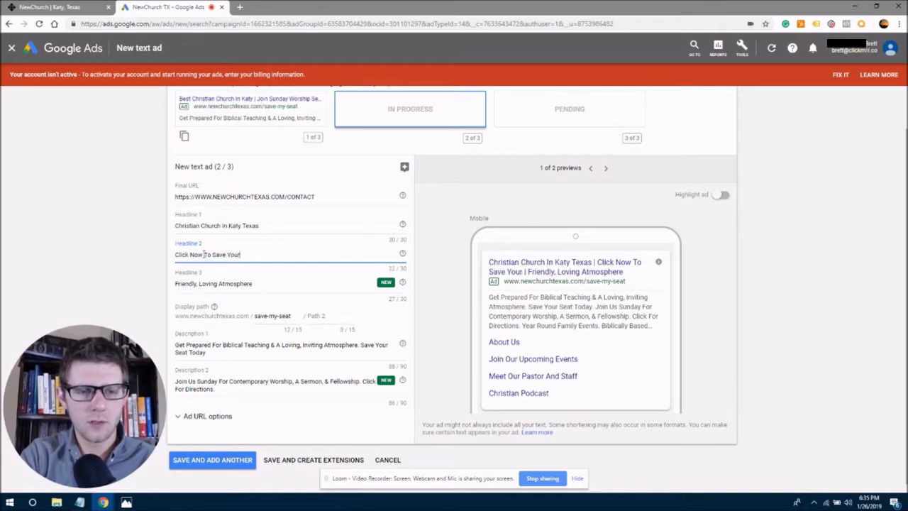
text( SEat)
key(BackSpace)
key(BackSpace)
key(BackSpace)
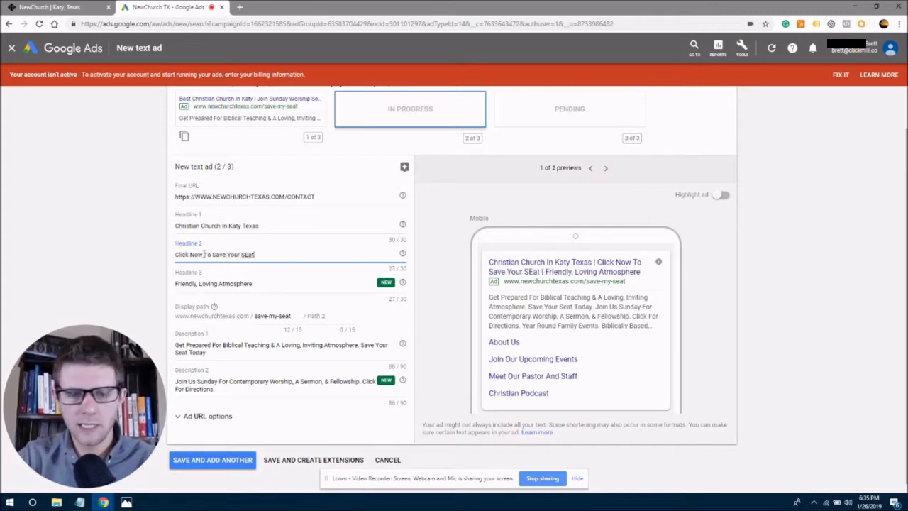
text(eat)
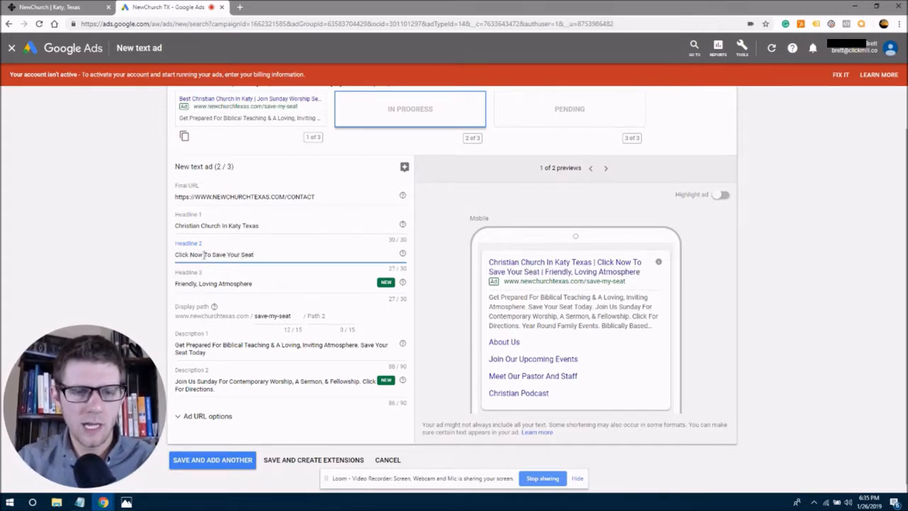
drag(254, 255, 215, 254)
click(216, 255)
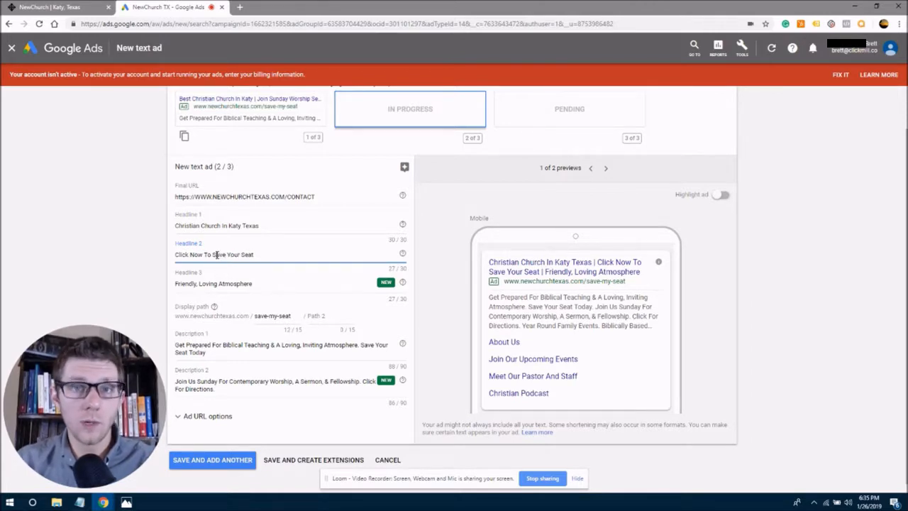
click(257, 256)
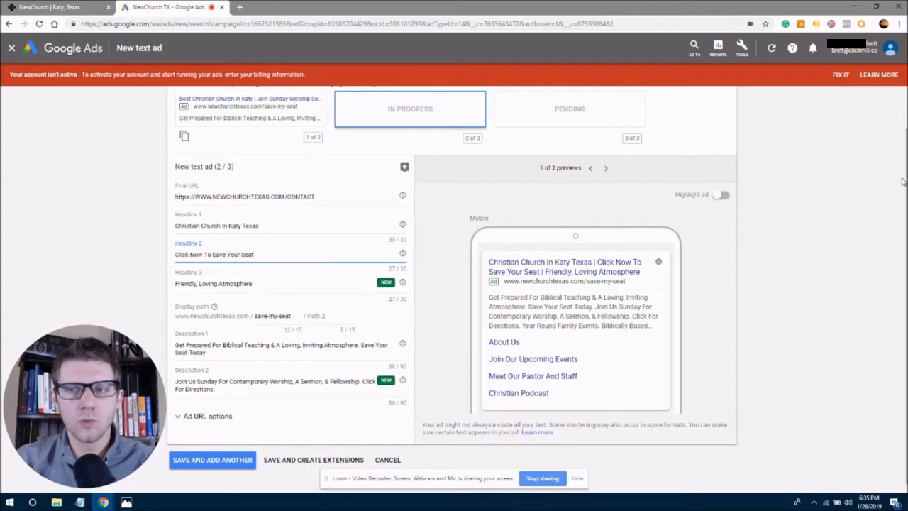
Overwrite Description 1 with 'Click Now To Save Your Seat For Morning Worship Service'.
scroll(900, 191, down, 1)
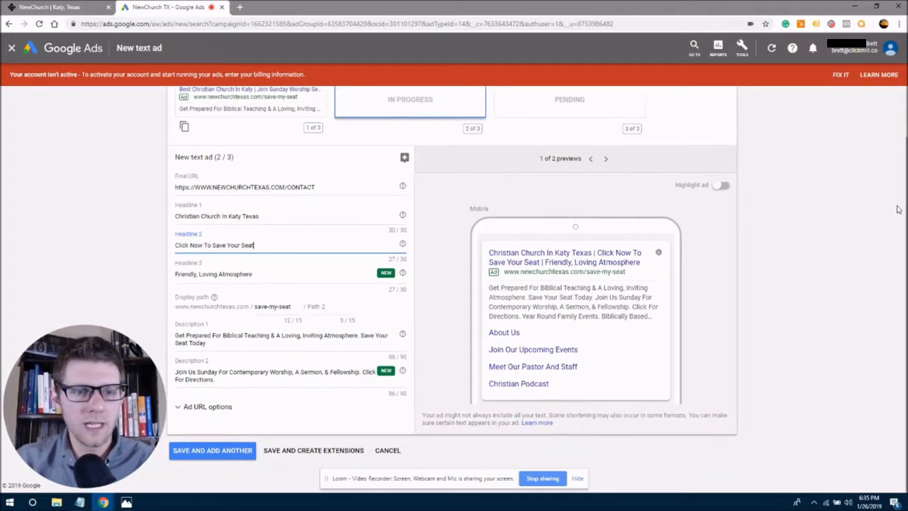
mouse_move(185, 335)
mouse_down()
mouse_move(230, 337)
mouse_move(168, 333)
mouse_up()
click(231, 337)
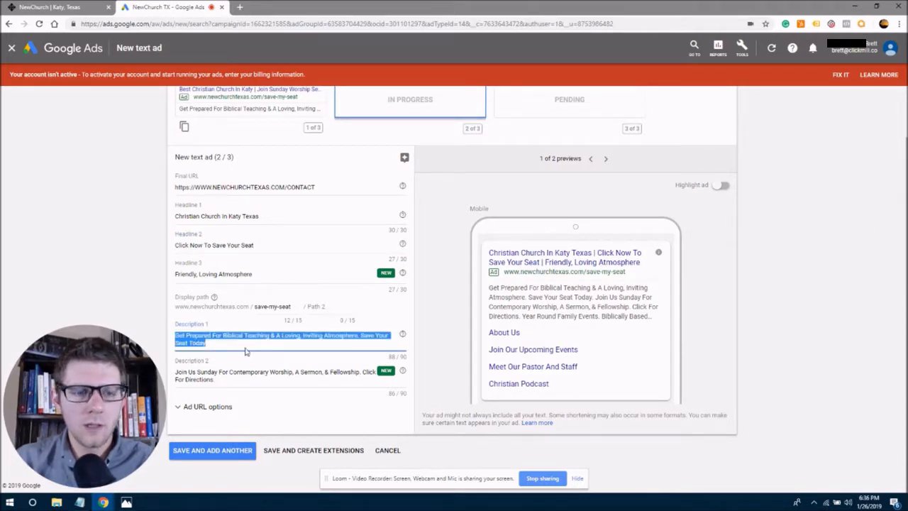
click(237, 346)
drag(217, 343, 169, 337)
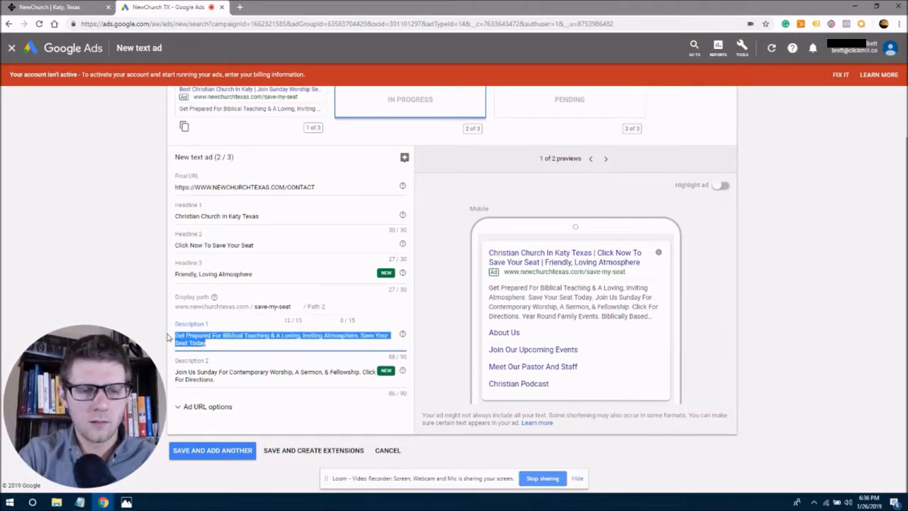
text(C)
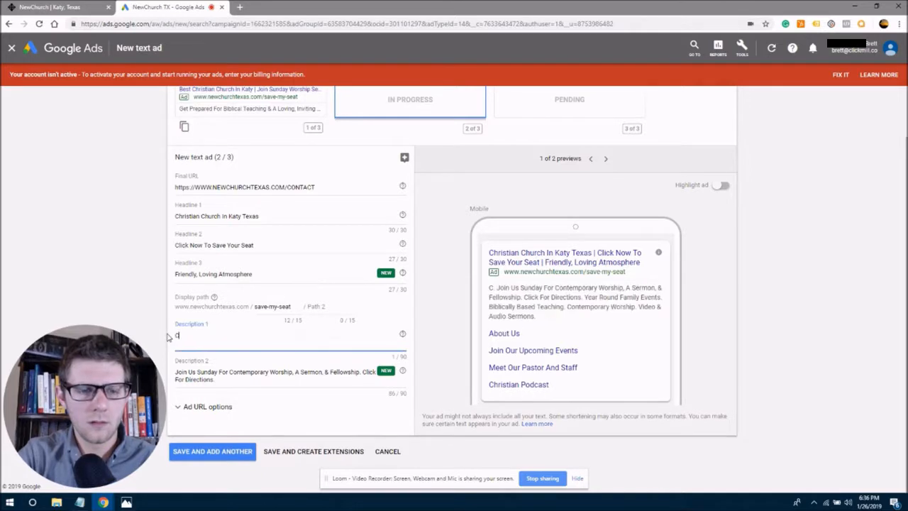
text(lick Now T)
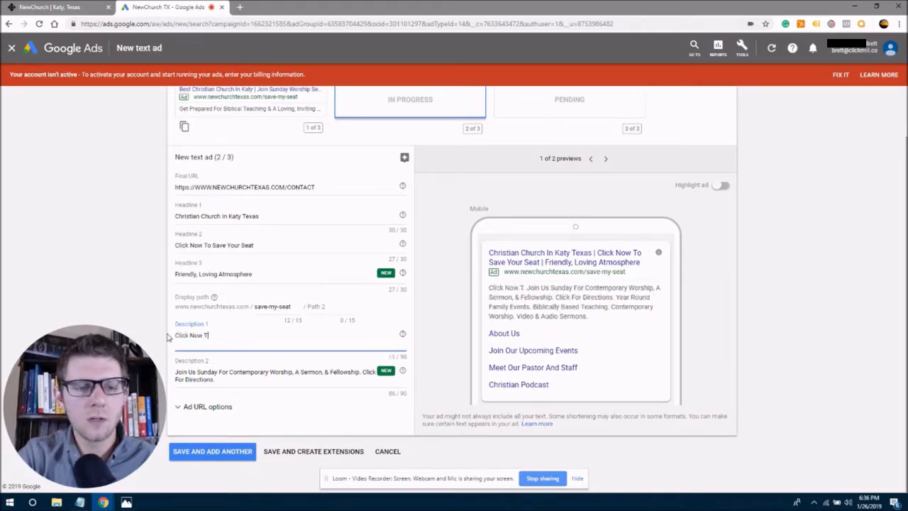
text(o Save Your)
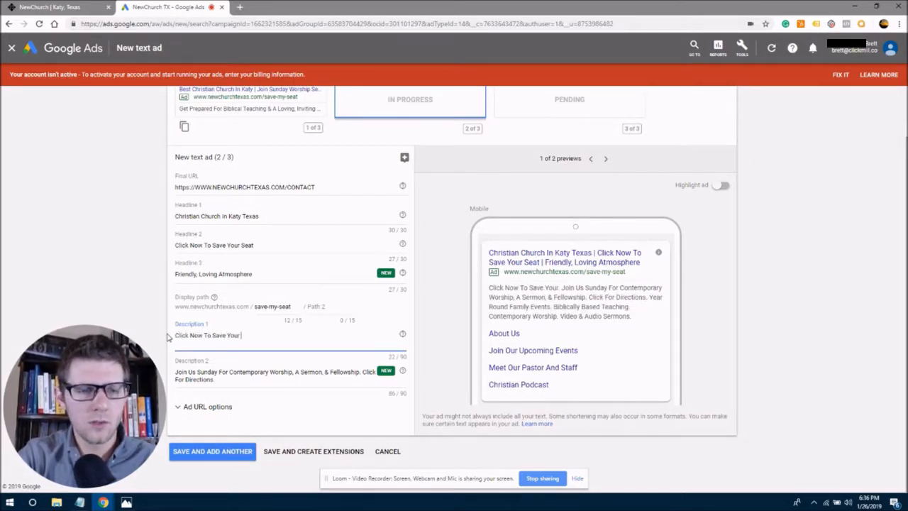
text( Seat F)
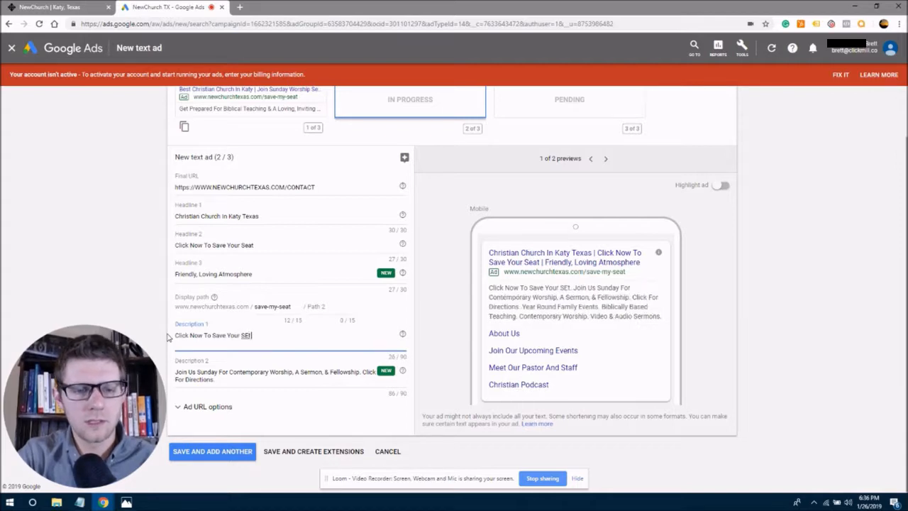
text(or)
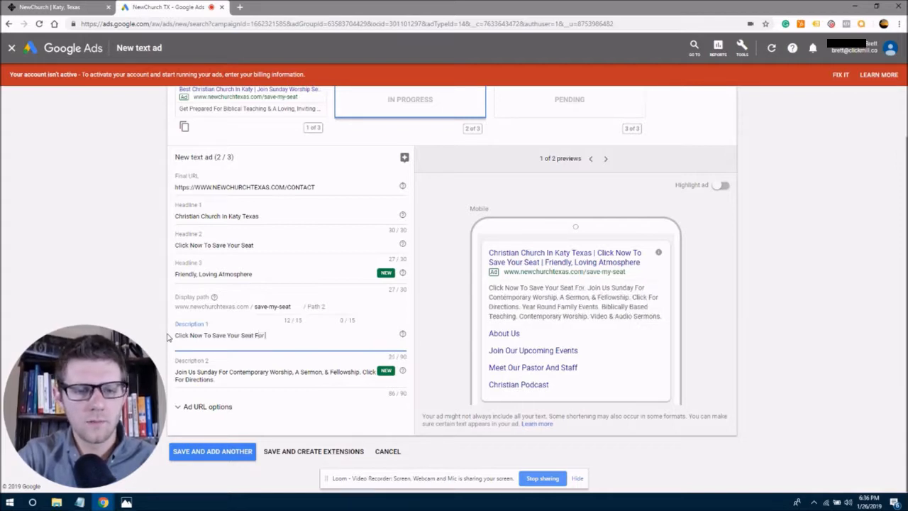
text( Moming Worship Ser)
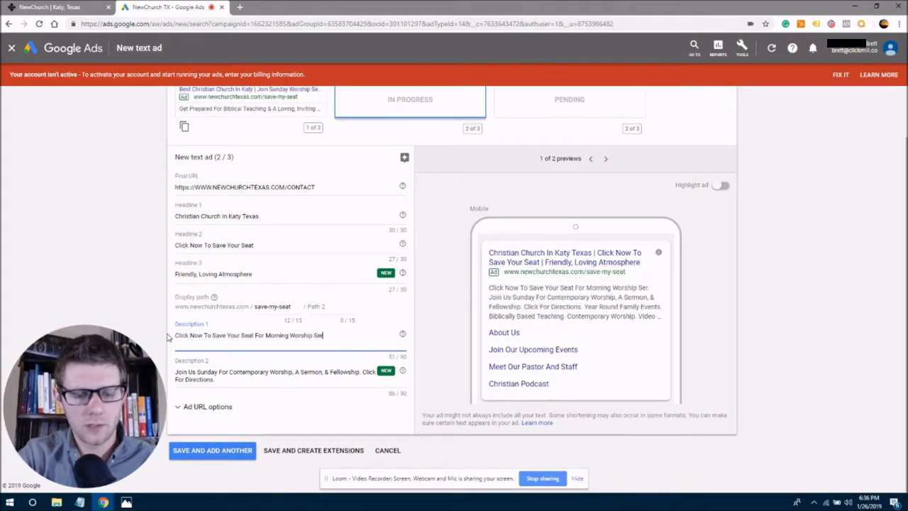
text(vice at)
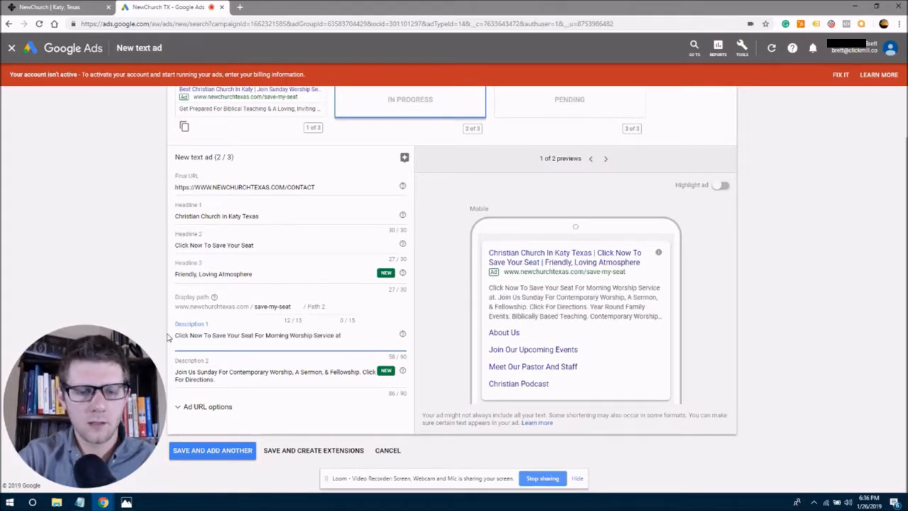
End Description 1 with 'At 10:00 AM', correcting the typos around the time.
key(BackSpace)
key(BackSpace)
text(At 10)
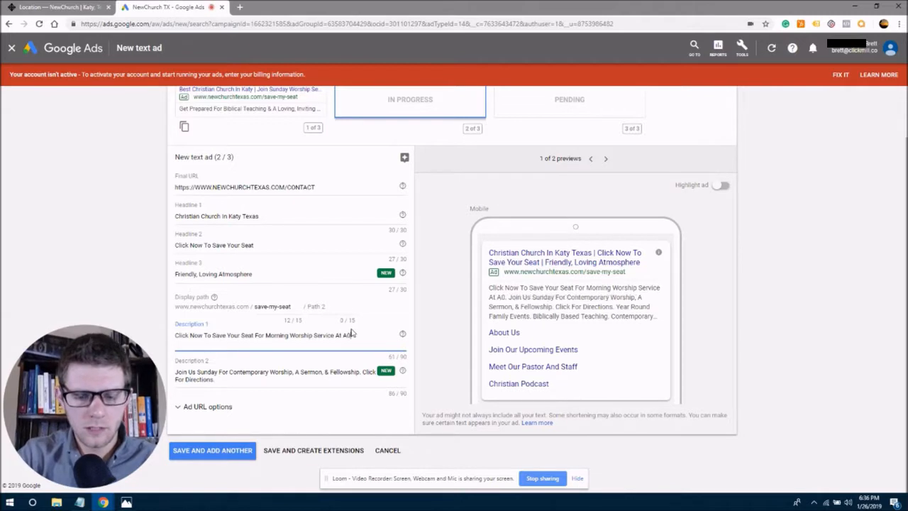
text(:00)
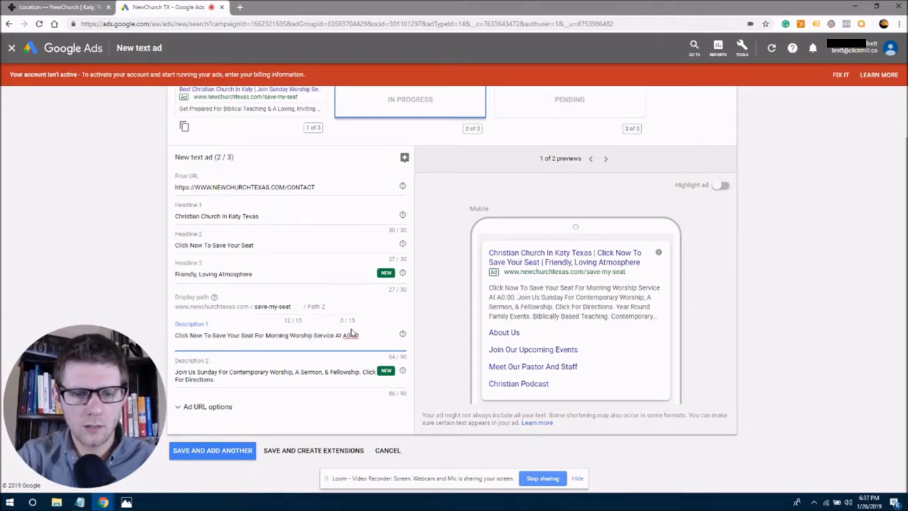
text( AM)
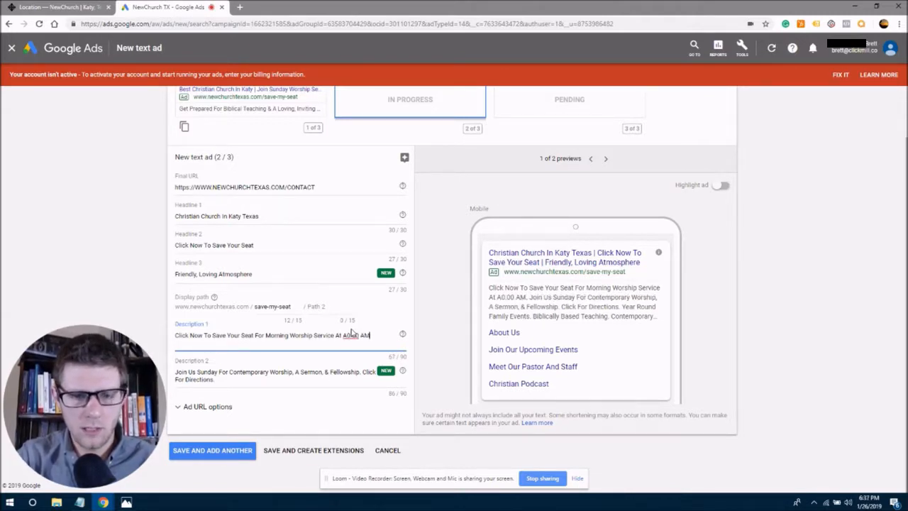
key(Left)
text(.)
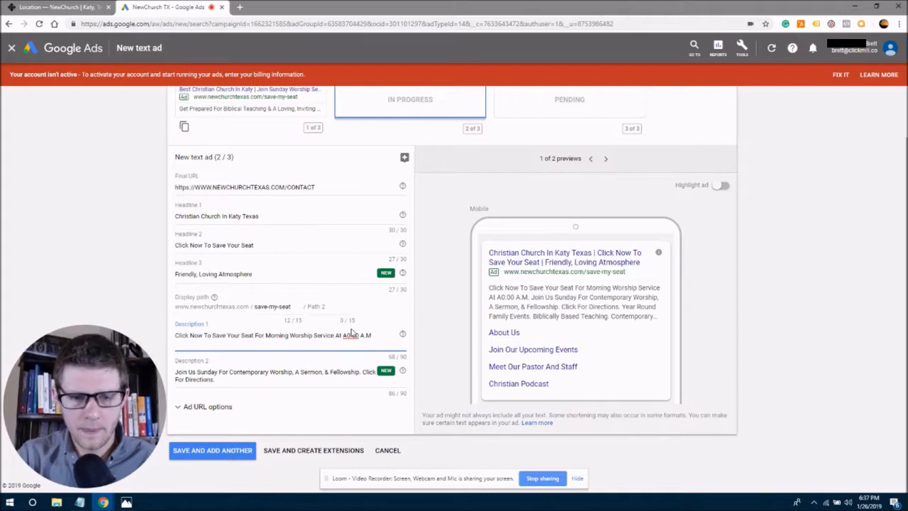
key(BackSpace)
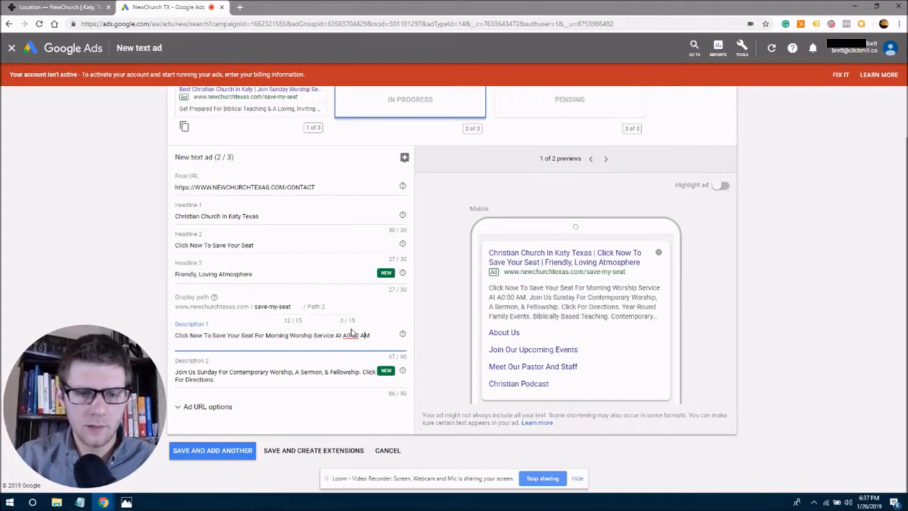
key(BackSpace)
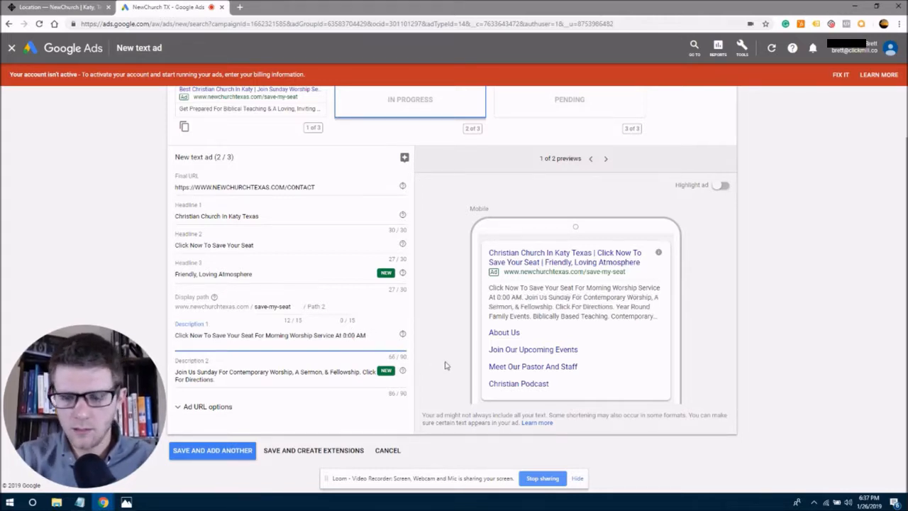
Restore '10:00' and append 'On Sunday' to the end of Description 1.
text(1)
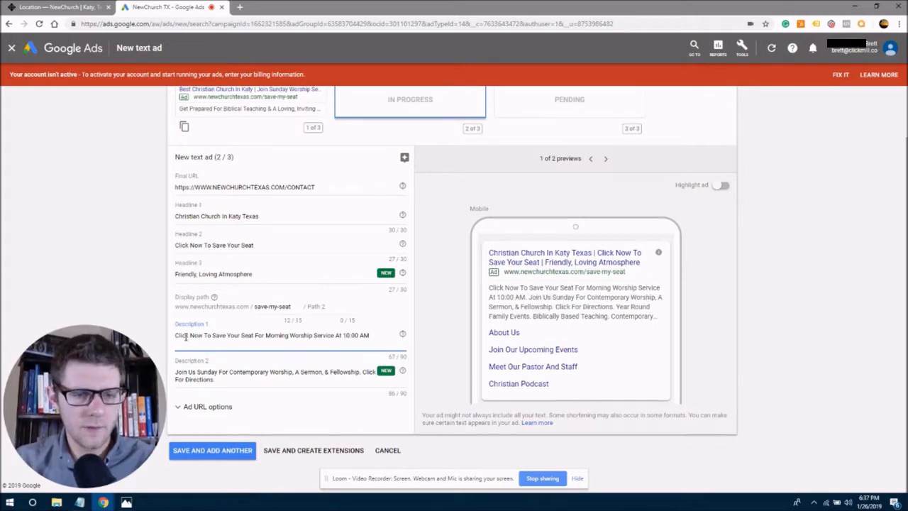
drag(181, 336, 228, 336)
click(252, 336)
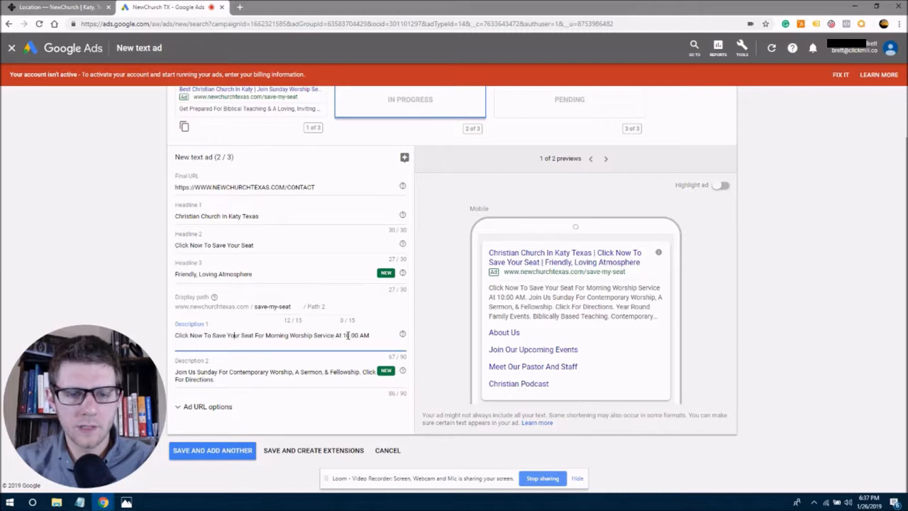
click(376, 334)
text(Sunday)
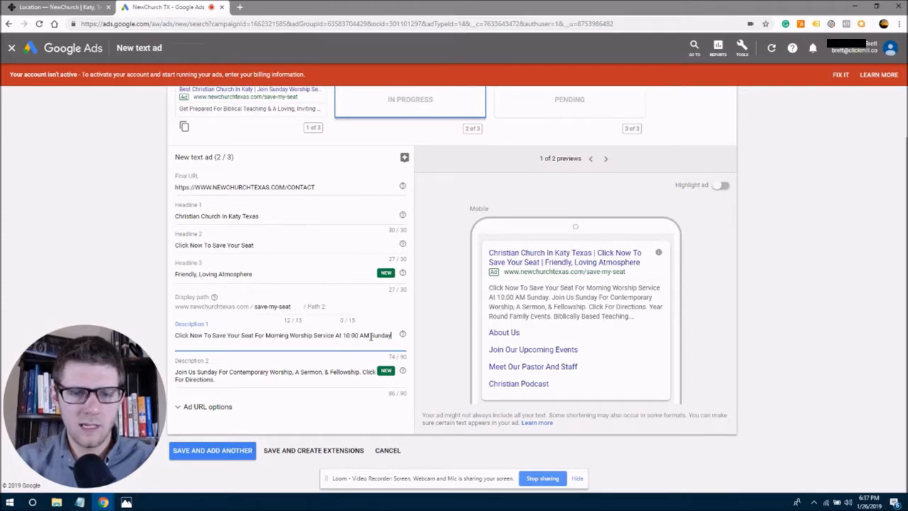
click(371, 335)
text(On)
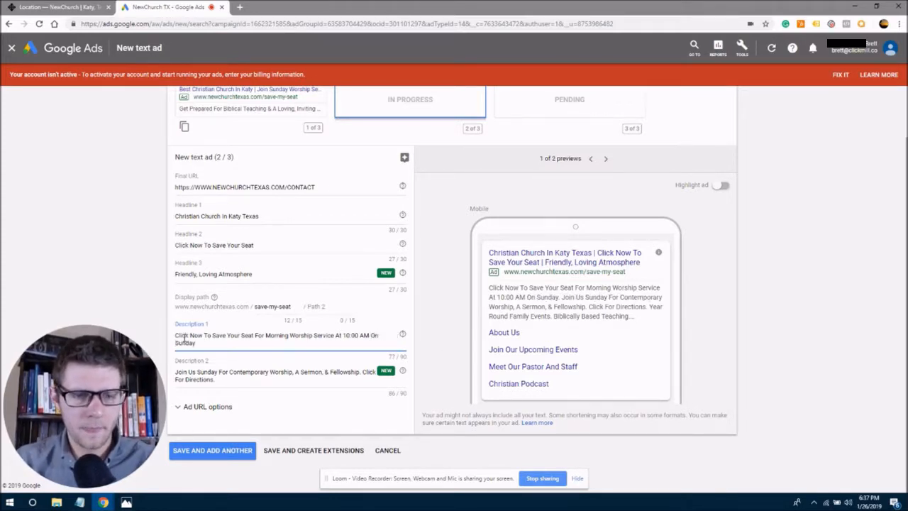
Move 'Morning' from after 'For' to the end of Description 1.
drag(182, 335, 326, 335)
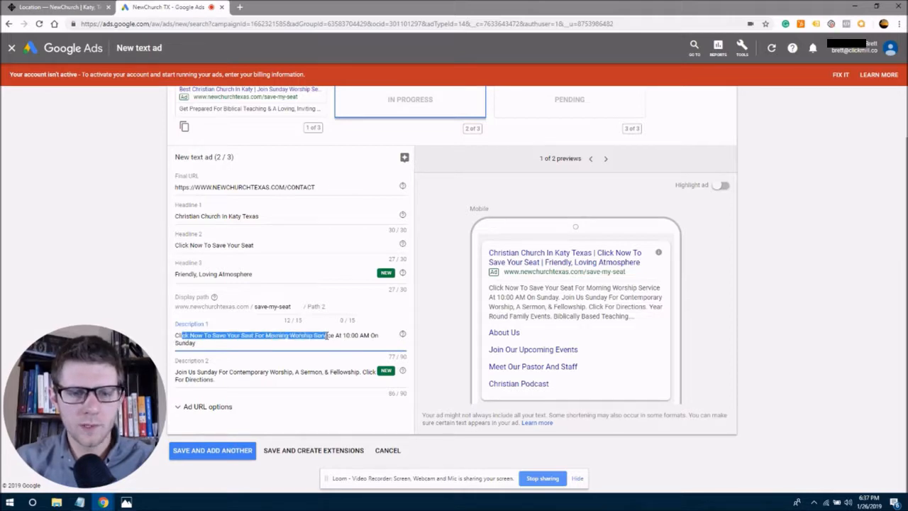
click(204, 344)
drag(264, 335, 291, 335)
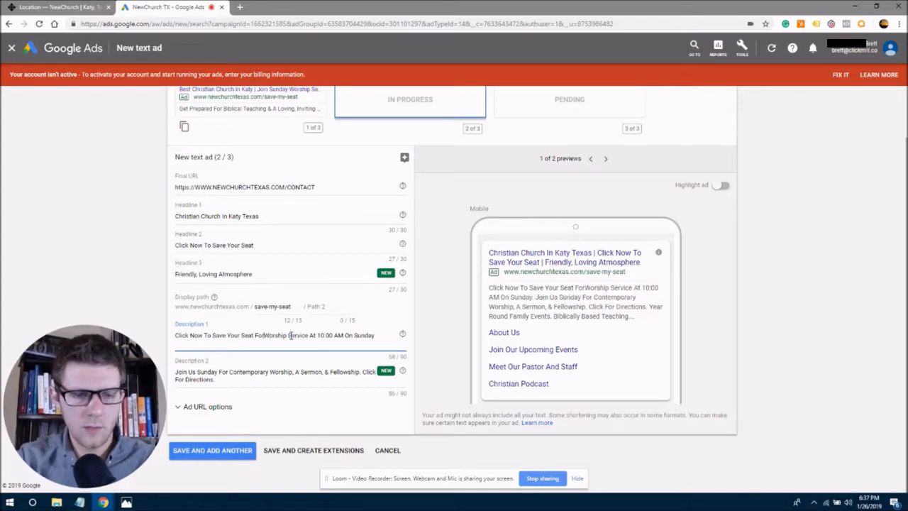
key(BackSpace)
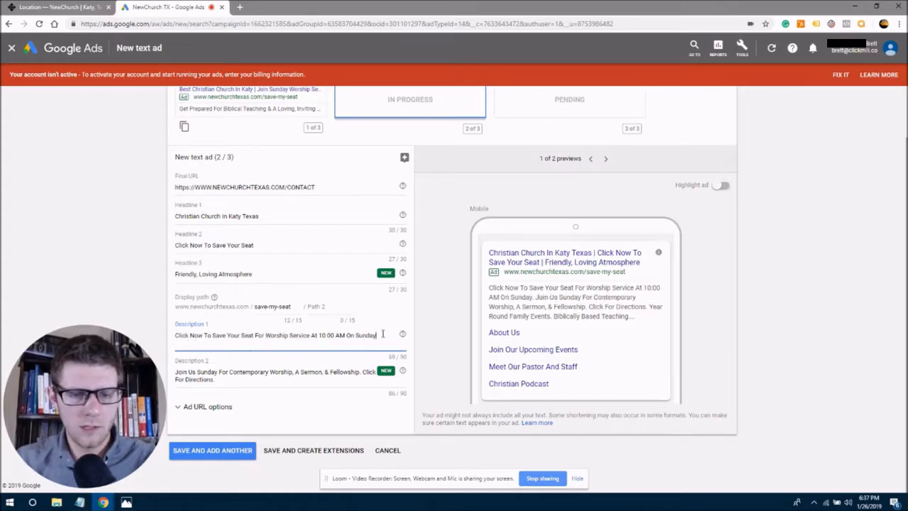
text(Morning)
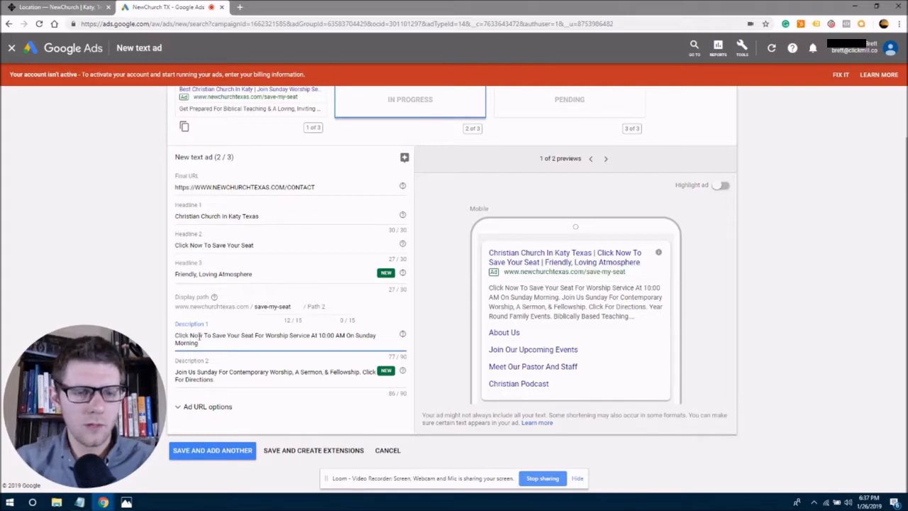
drag(176, 372, 221, 380)
click(219, 379)
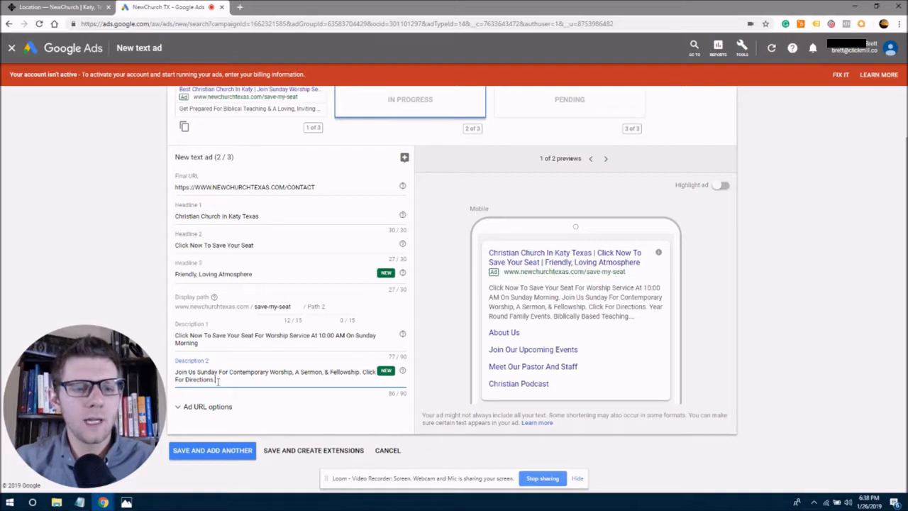
drag(216, 379, 181, 373)
click(181, 373)
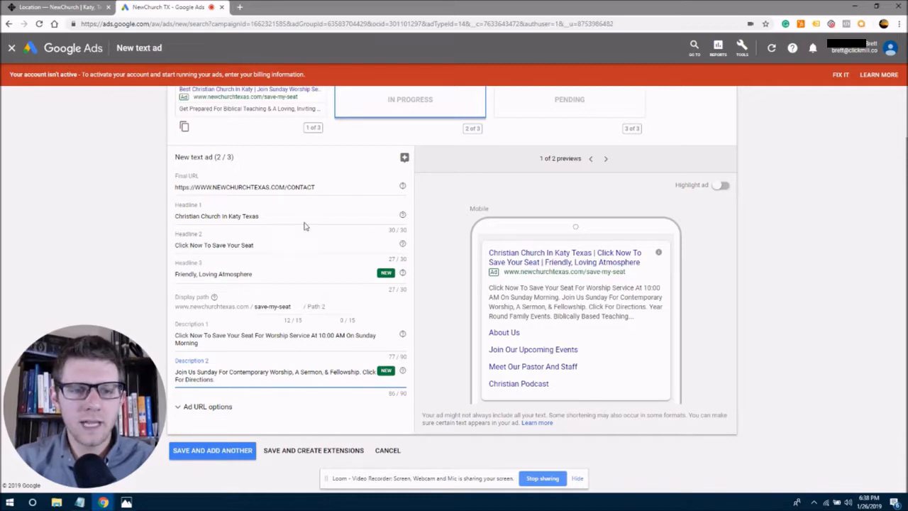
click(334, 307)
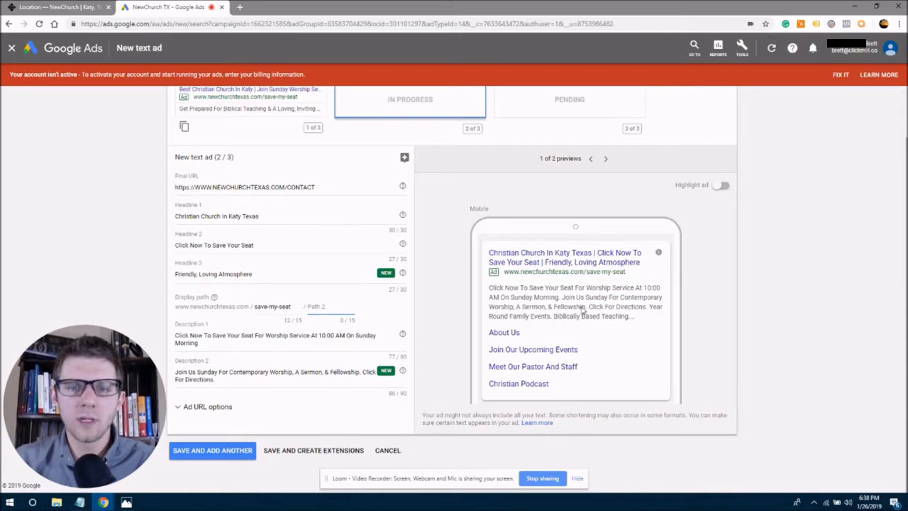
drag(630, 278, 588, 277)
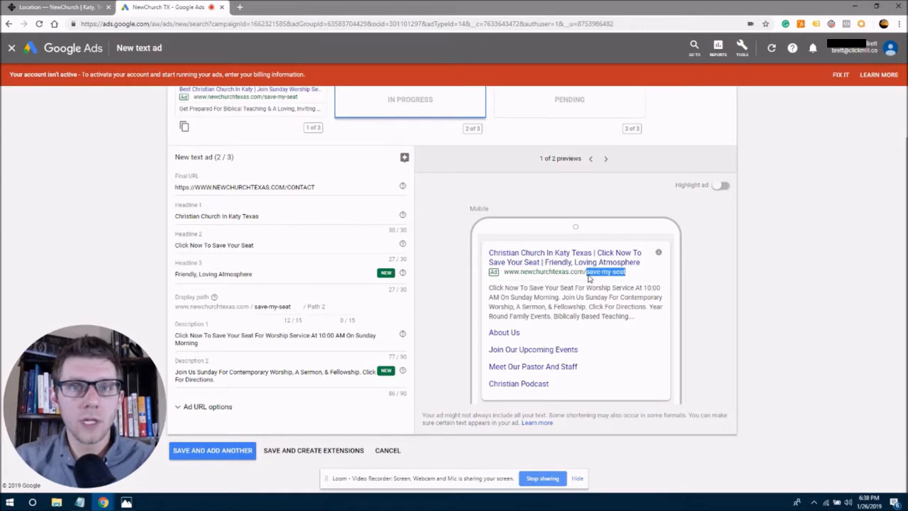
click(136, 189)
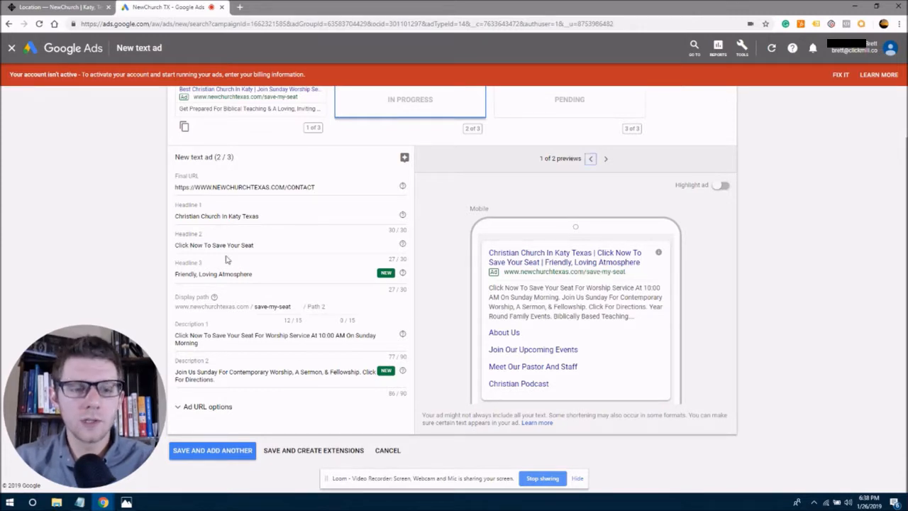
Save the second ad with Save and Add Another to open the third ad.
click(209, 451)
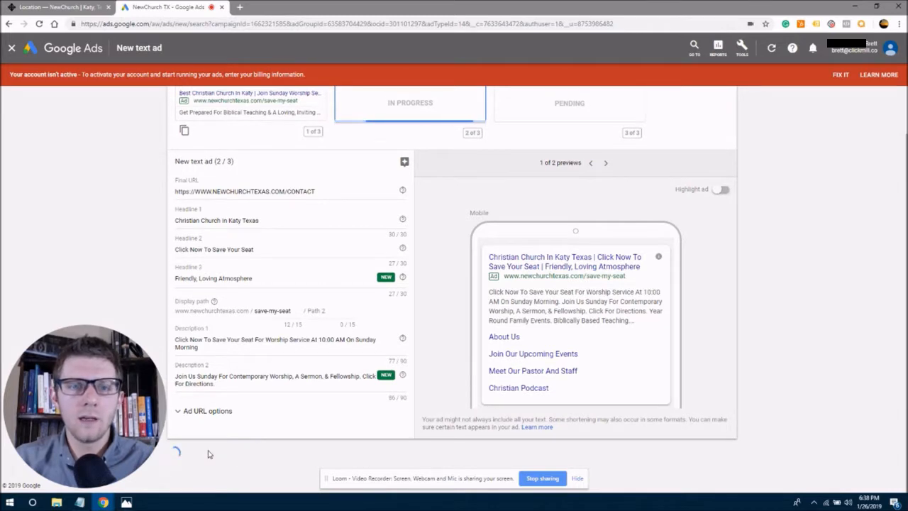